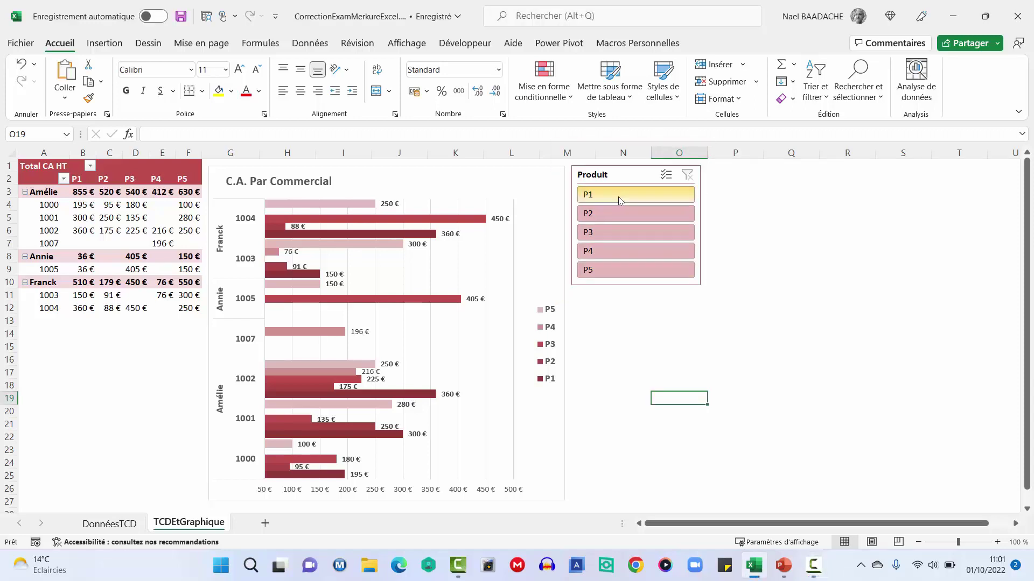
Filter the pivot table and chart to product P1 with the Produit slicer and clear that filter again.
left_click(618, 195)
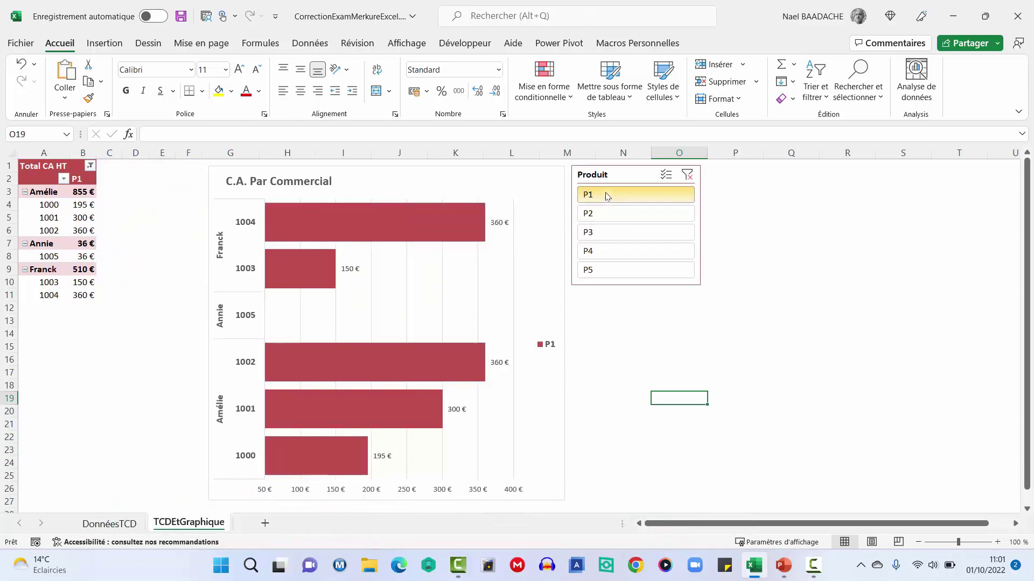
left_click(688, 175)
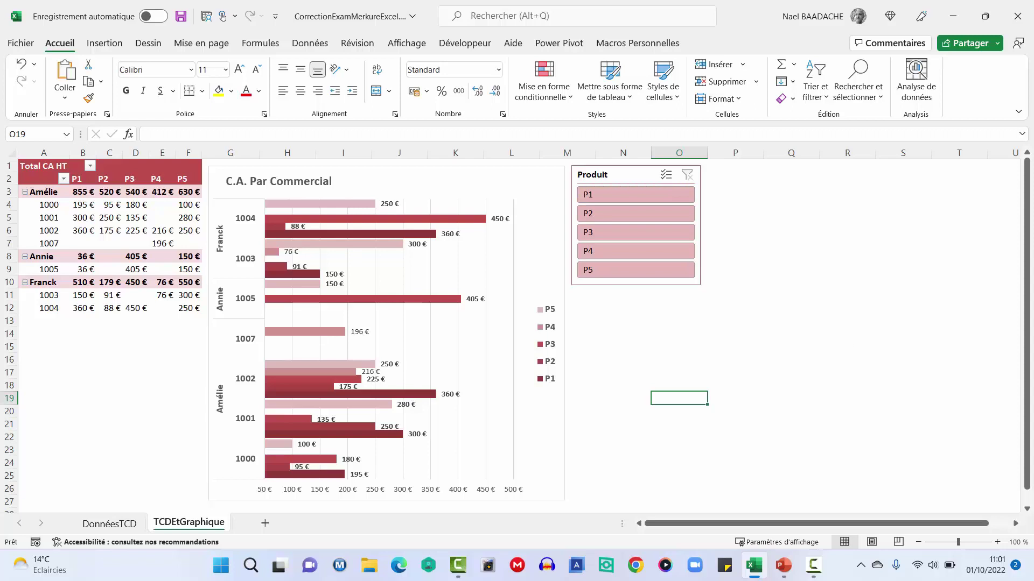
key("F10")
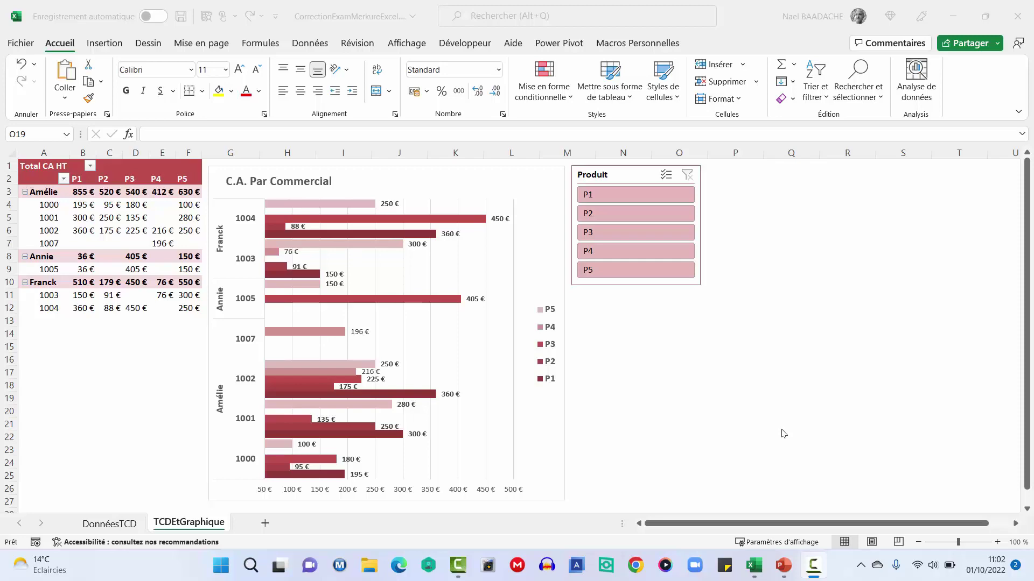
Switch to PowerPoint to view the C.A. Par Commercial chart on the slide and return to Excel.
mouse_move(784, 568)
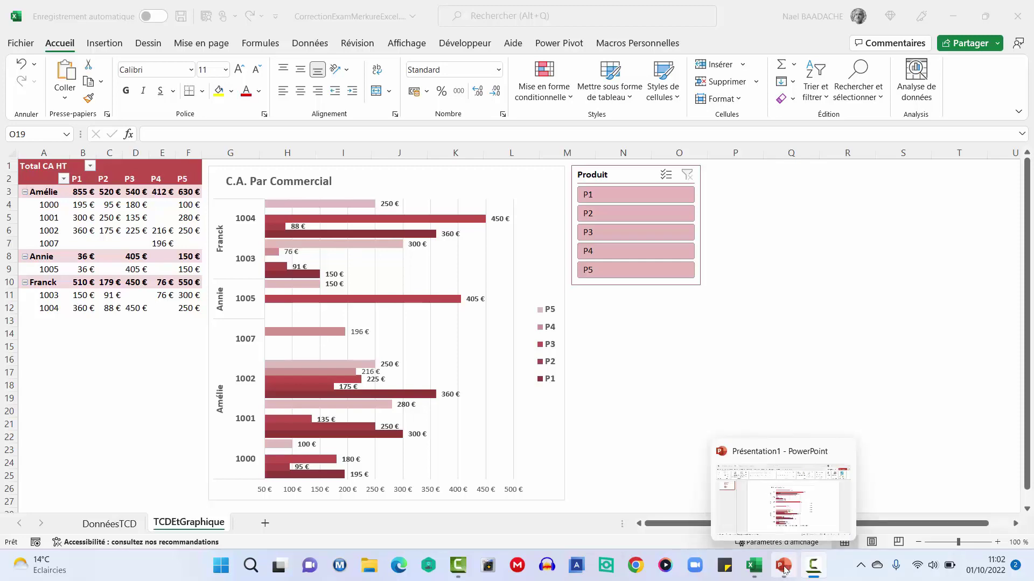
left_click(784, 568)
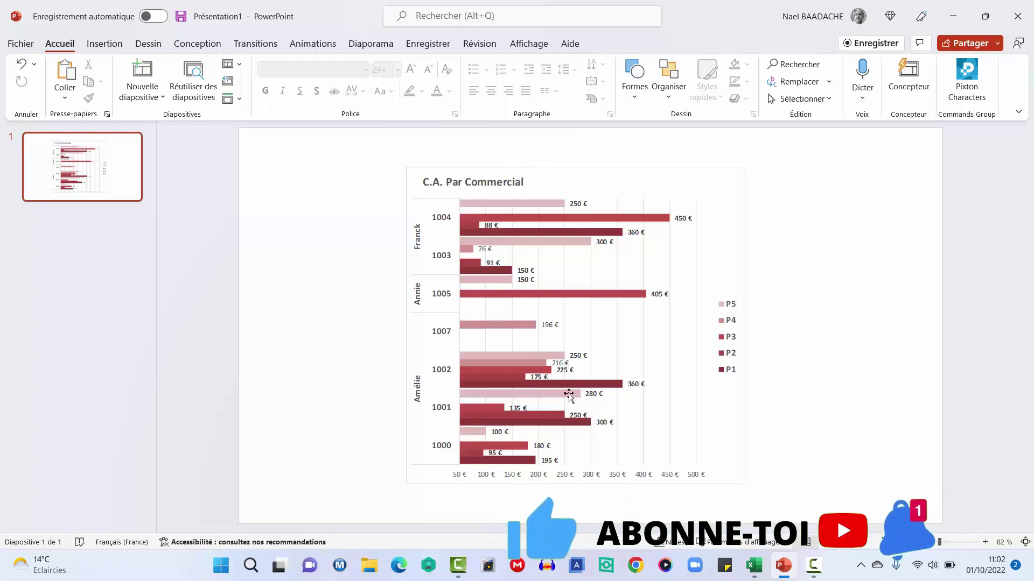
left_click(757, 571)
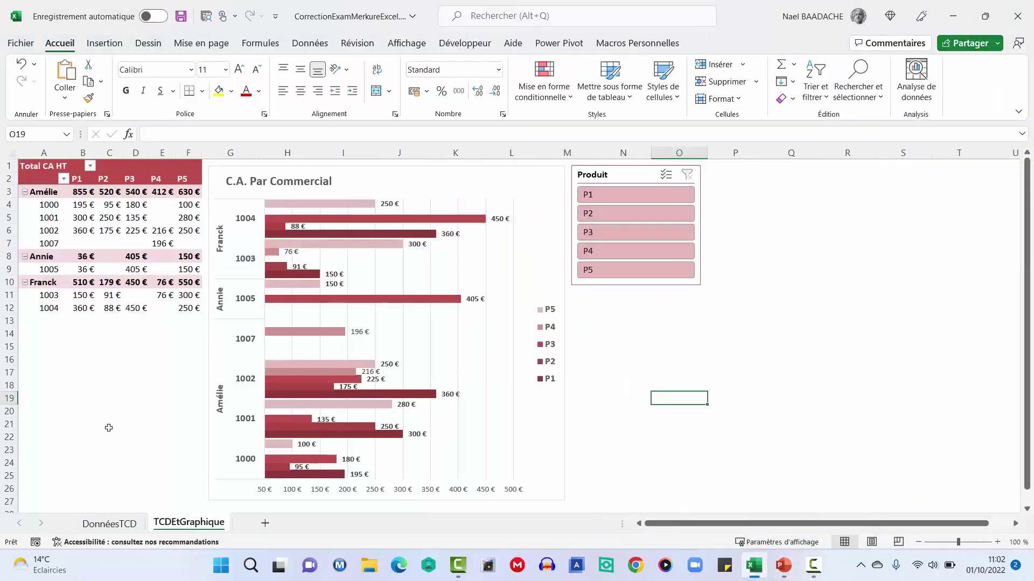
Set the quantity of order FRE001 on the DonnéesTCD sheet to 200.
left_click(115, 525)
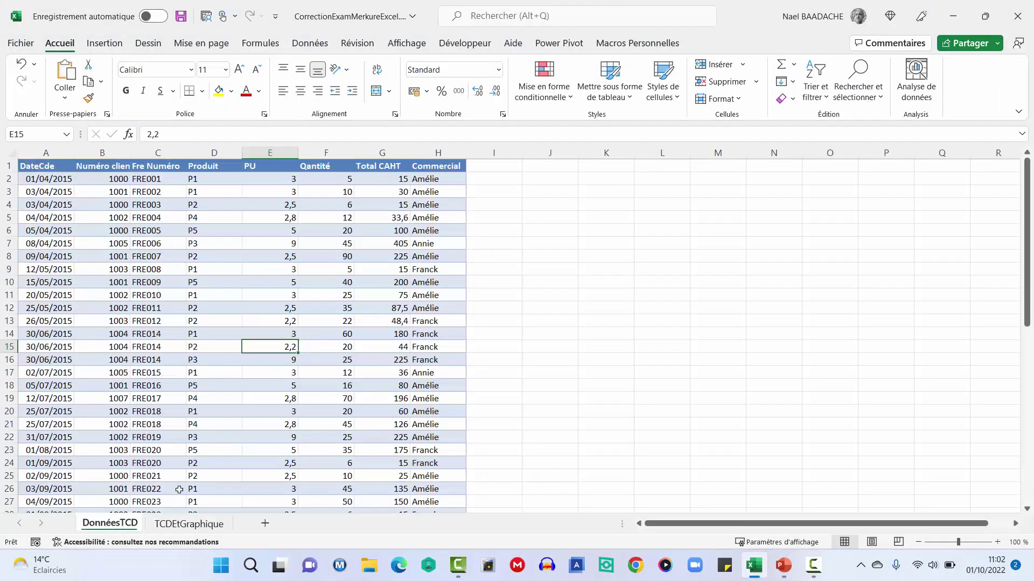
left_click(346, 180)
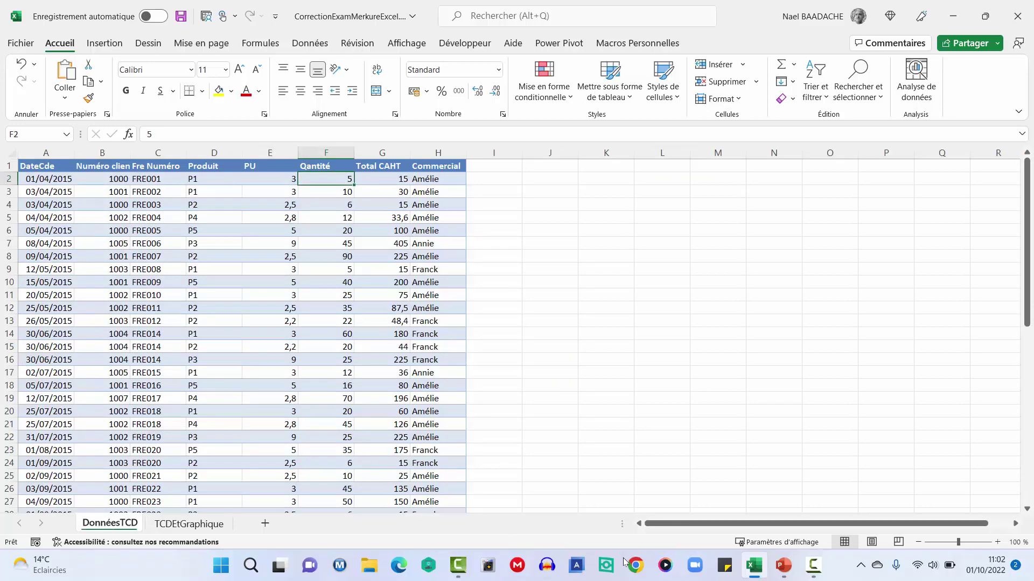
left_click(189, 524)
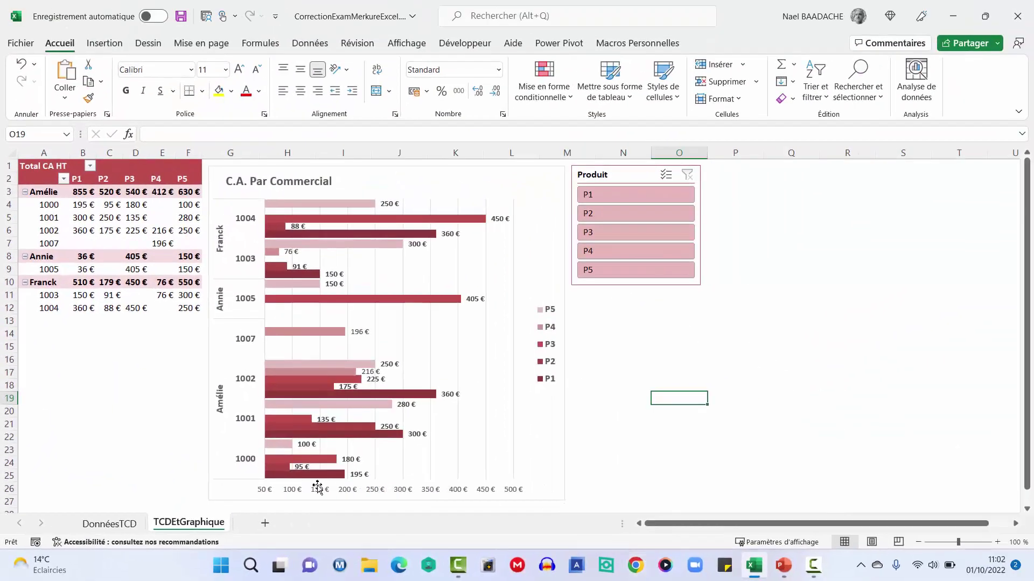
left_click(132, 523)
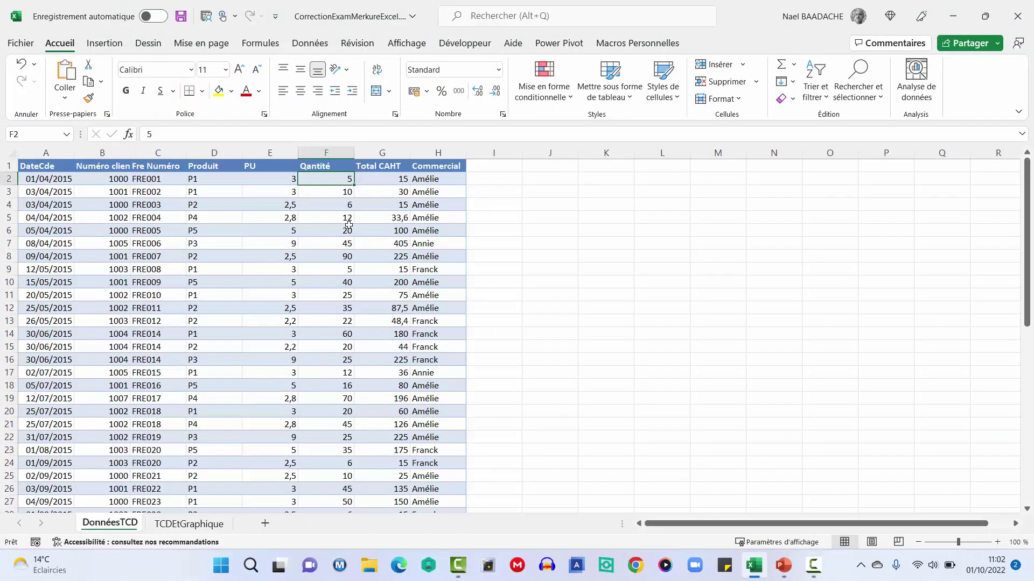
type("200")
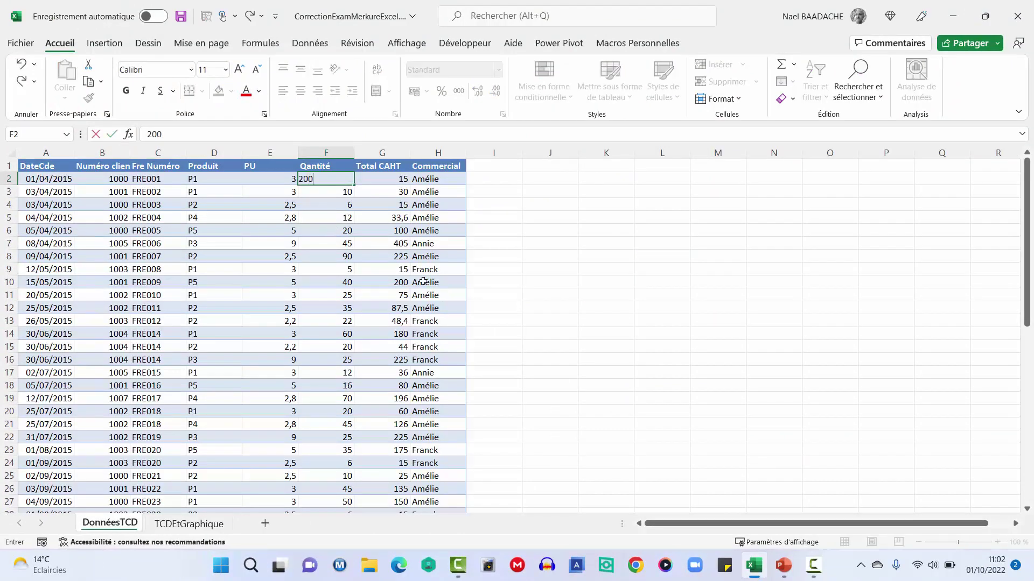
key("Return")
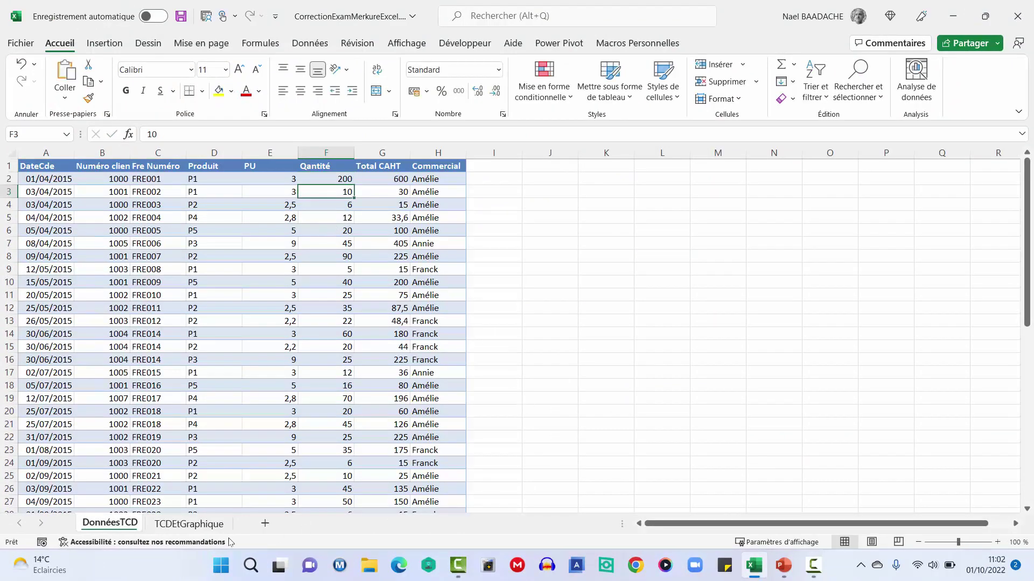
Refresh the pivot table on the TCDEtGraphique sheet and switch to PowerPoint to check the chart.
left_click(199, 524)
left_click(90, 214)
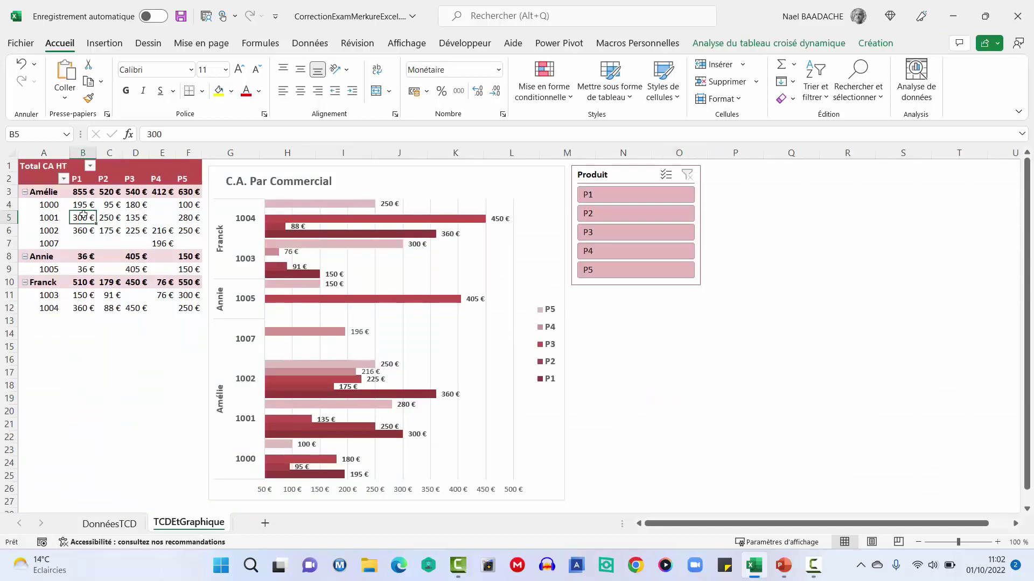
mouse_move(80, 217)
right_click(78, 216)
left_click(104, 307)
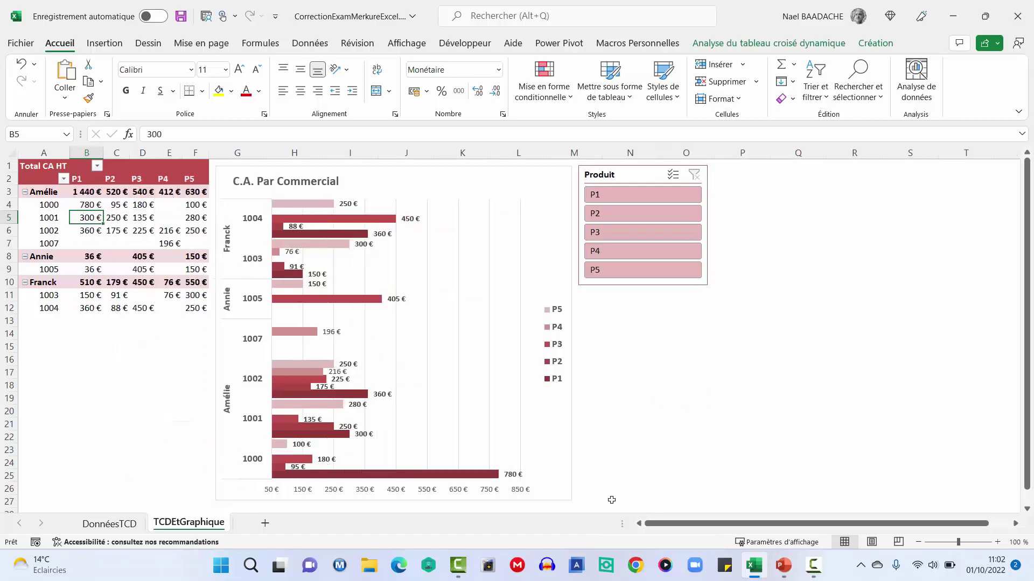
left_click(784, 566)
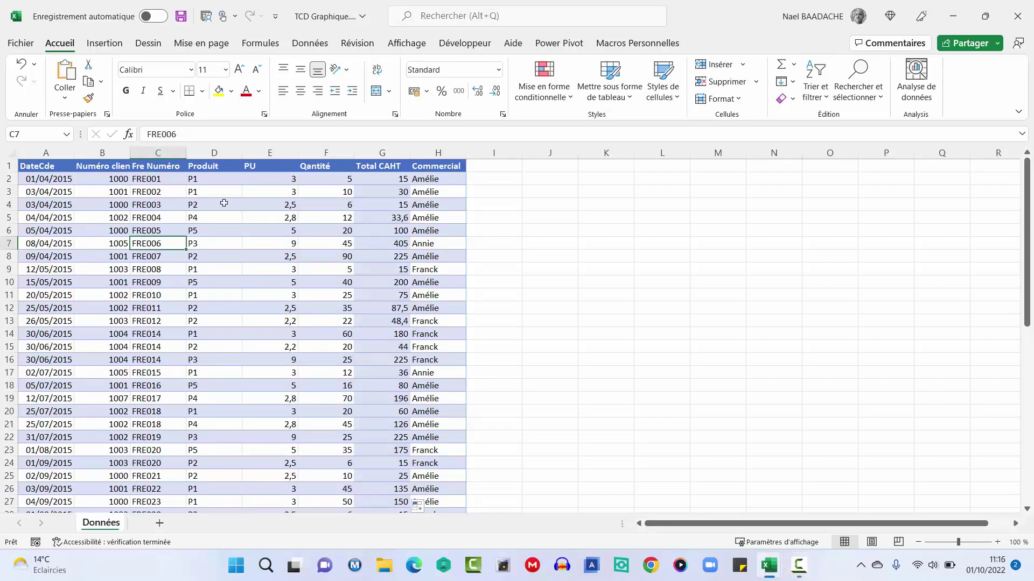
Examine the order data on the Données sheet down to the first empty row below it.
left_click(423, 182)
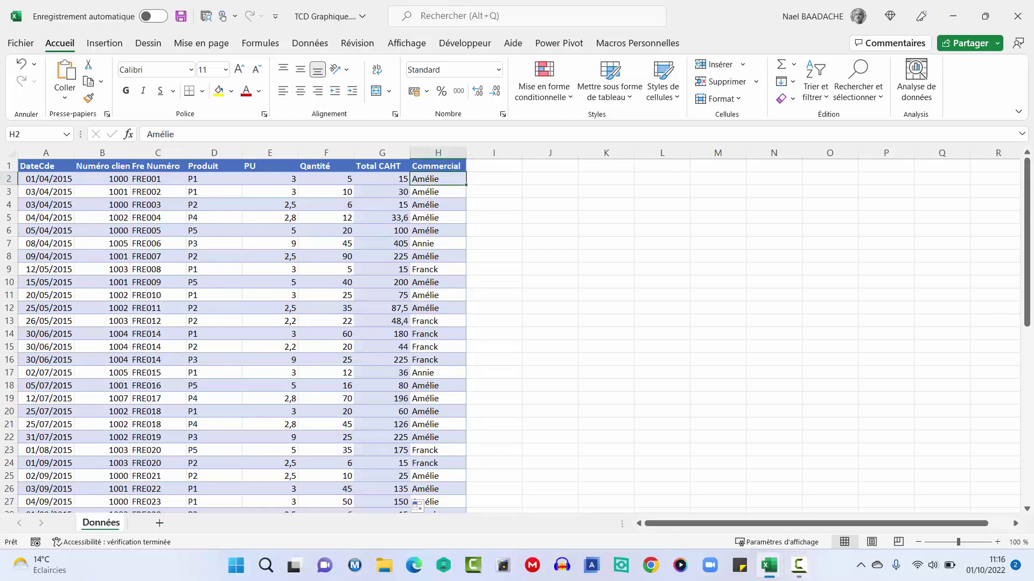
scroll(279, 240, "down", 2)
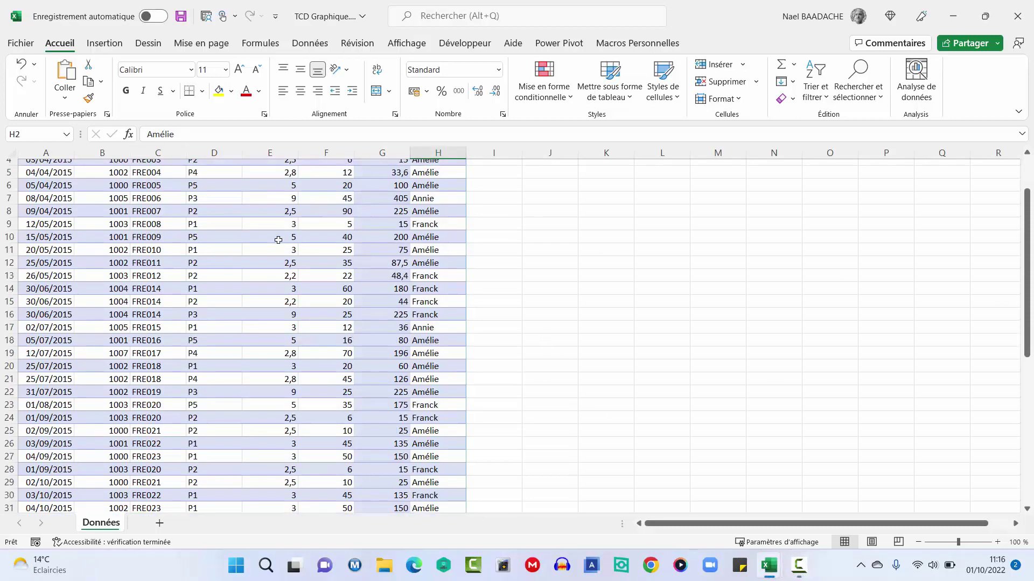
scroll(278, 240, "down", 11)
left_click(38, 438)
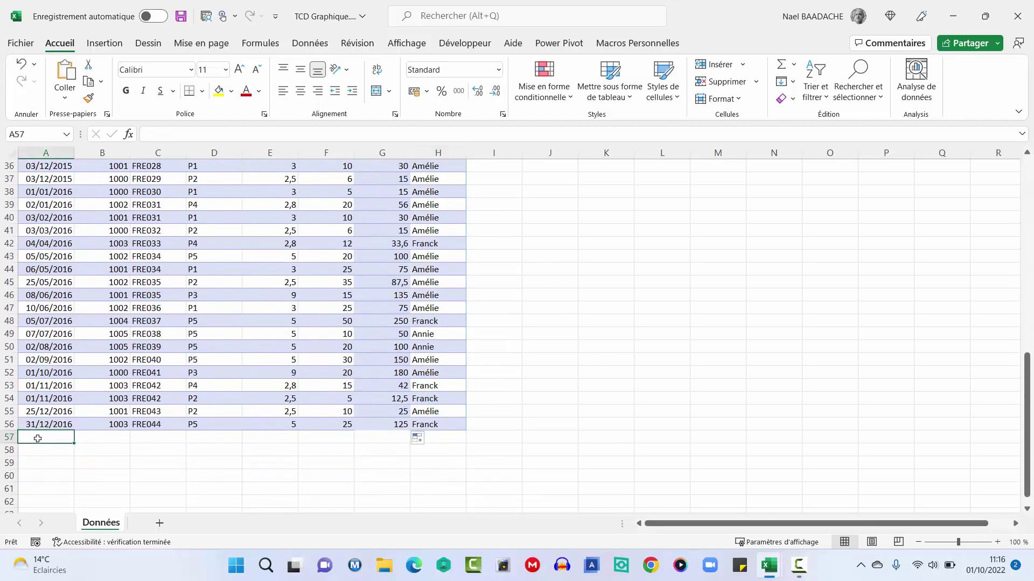
left_click_drag(38, 439, 250, 436)
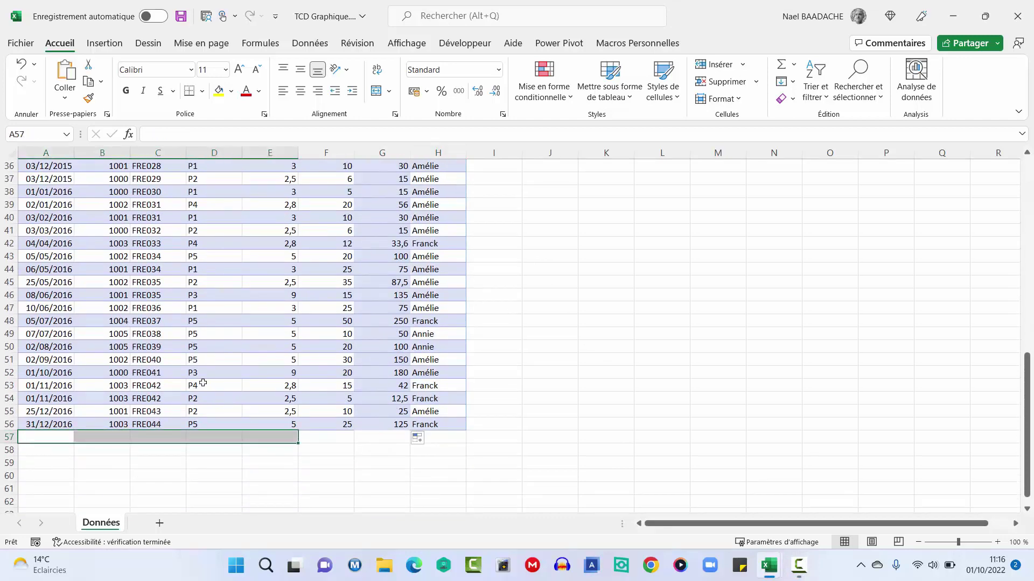
left_click(98, 241)
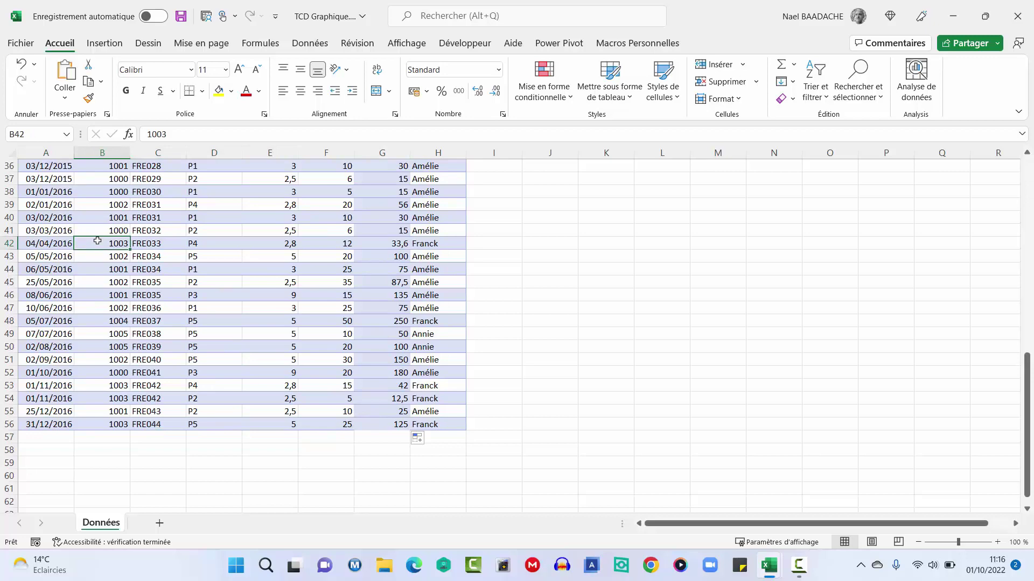
scroll(97, 241, "up", 12)
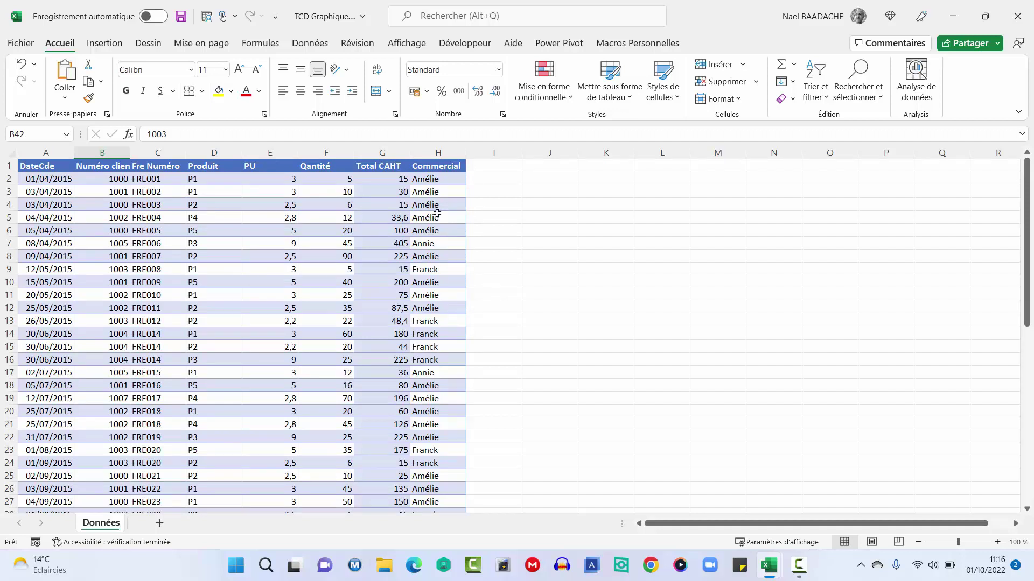
Convert the order data range A1:H56 into a table with headers.
left_click(198, 215)
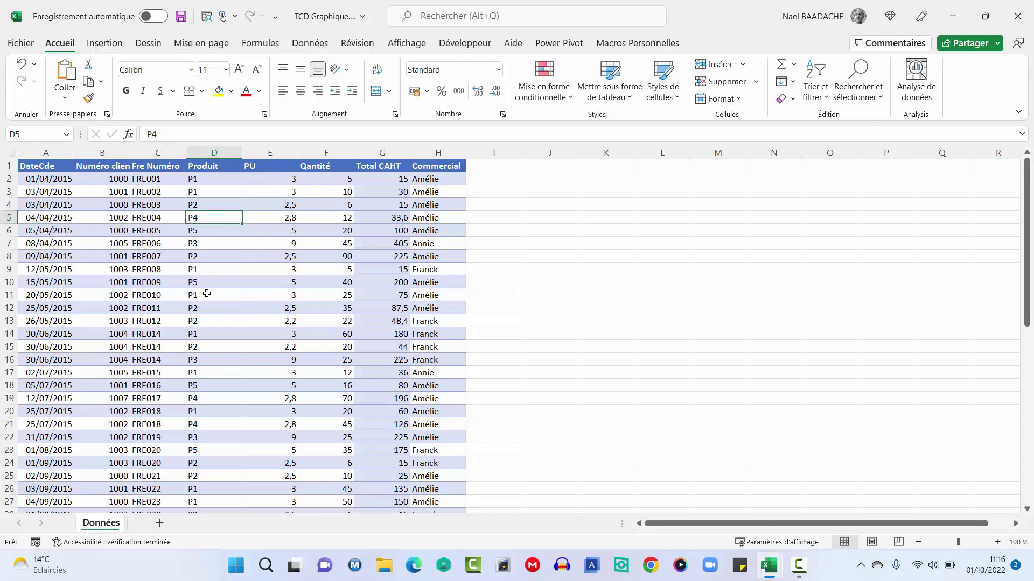
left_click(103, 44)
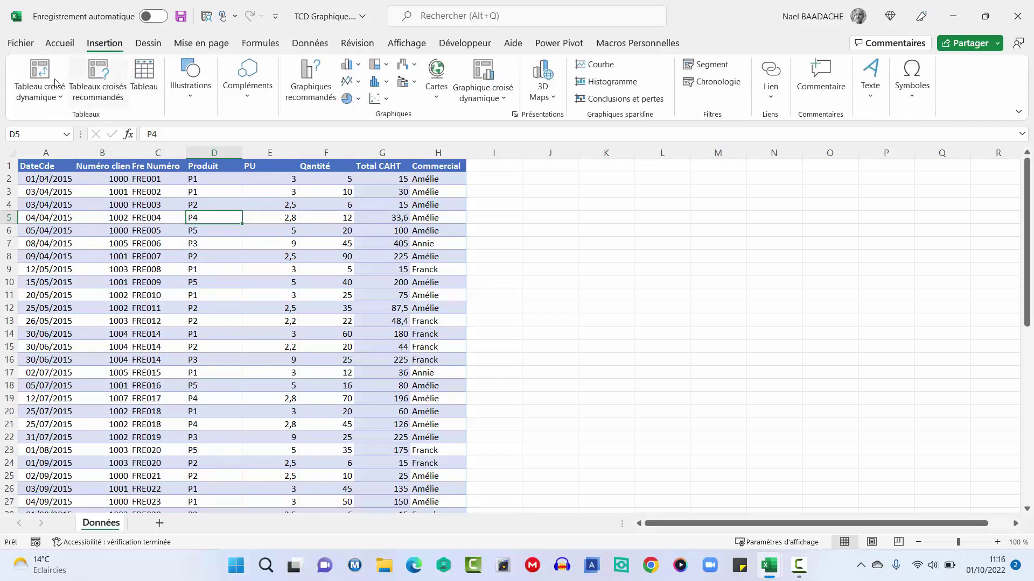
left_click(144, 78)
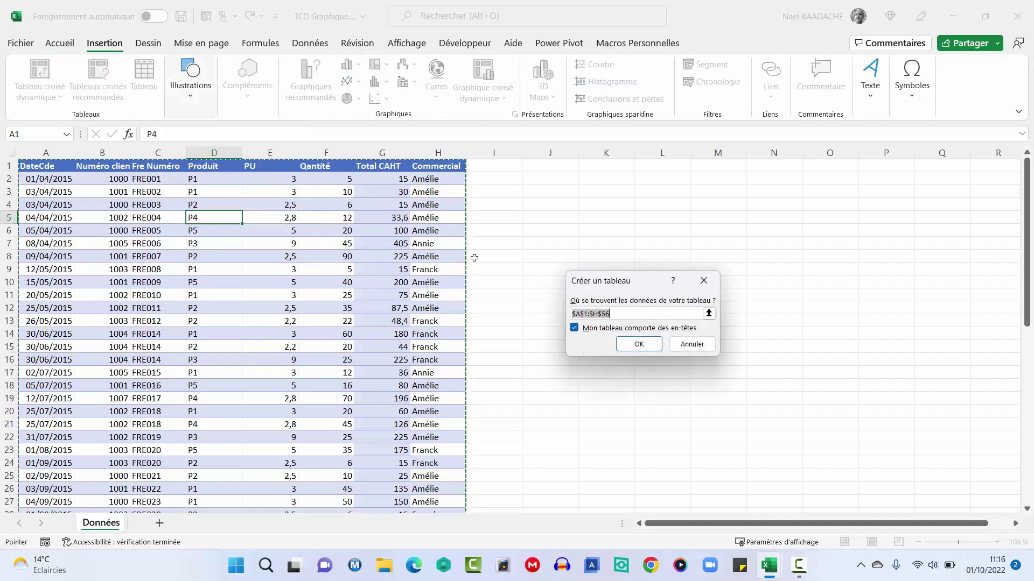
left_click_drag(630, 278, 593, 217)
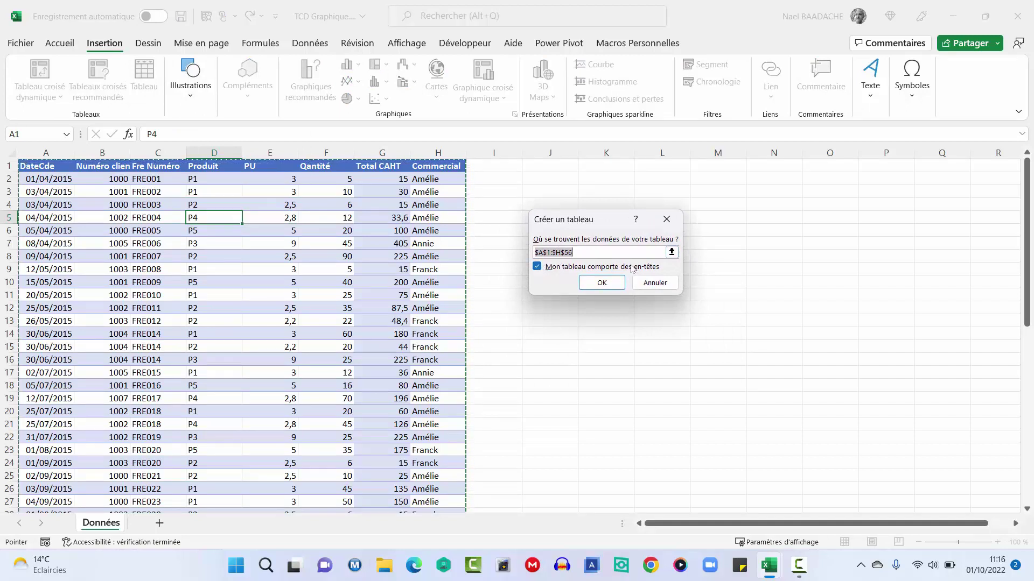
left_click(602, 283)
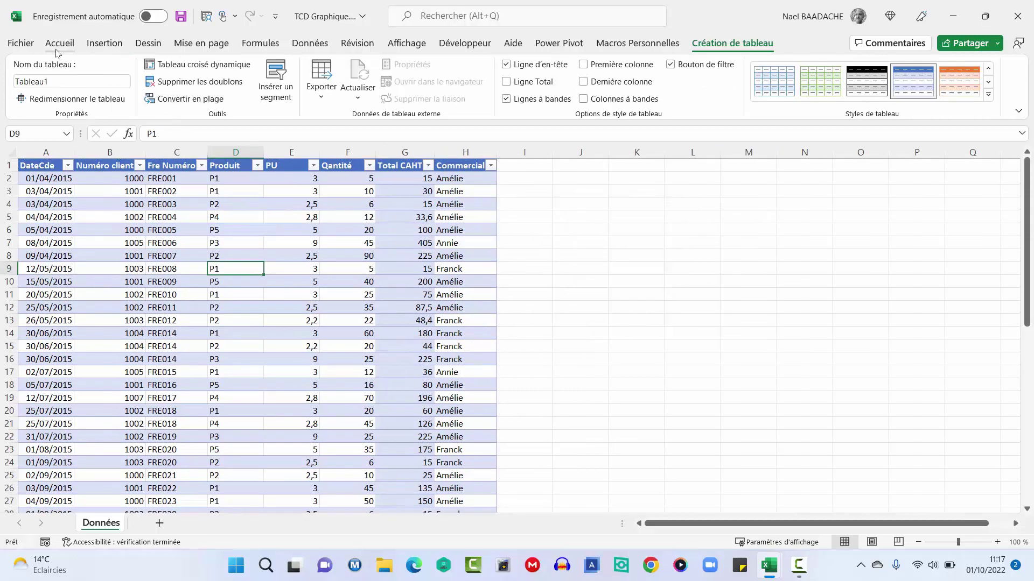
Create a pivot table from Tableau1 on a new worksheet.
left_click(114, 46)
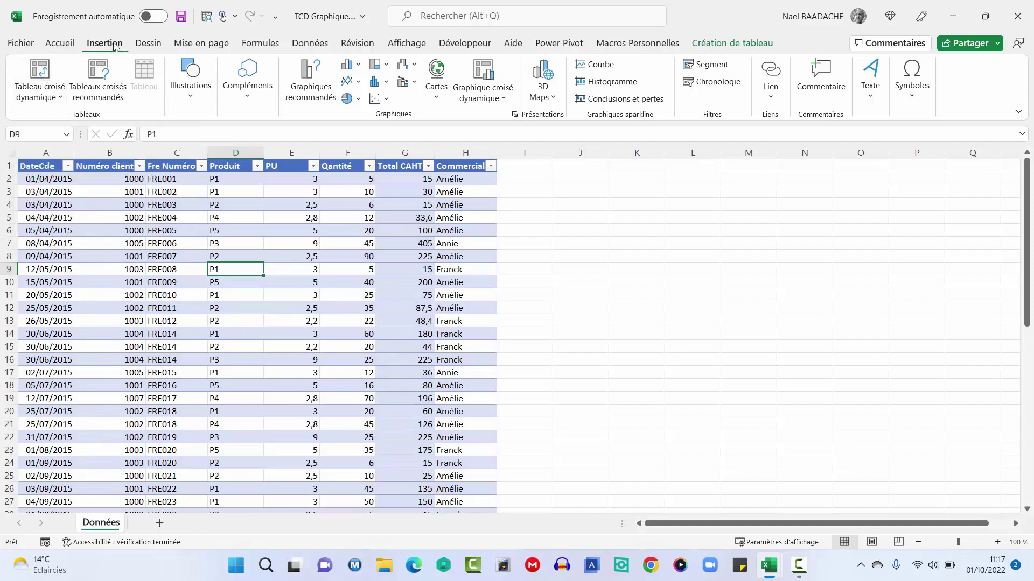
left_click(41, 70)
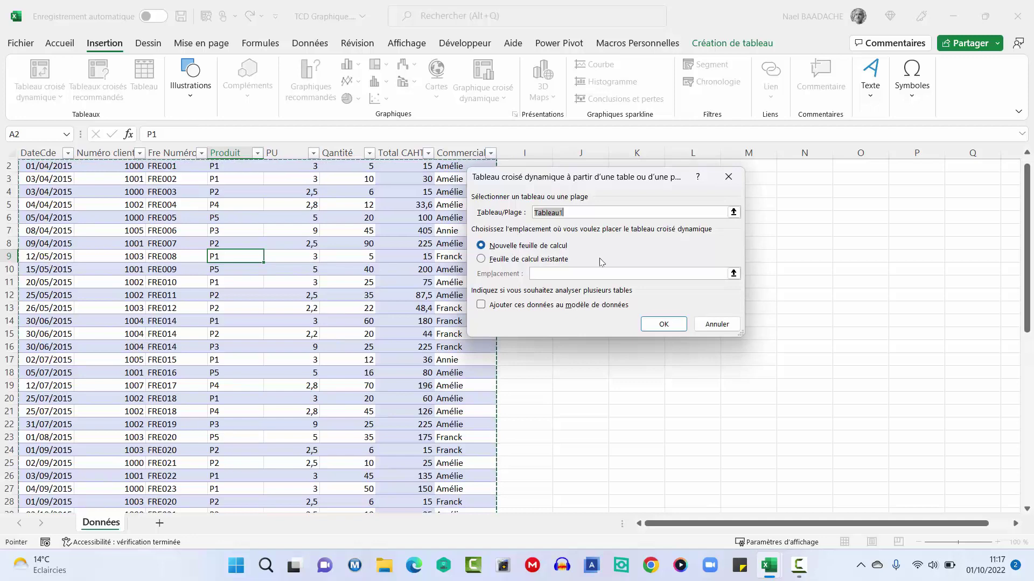
left_click(664, 324)
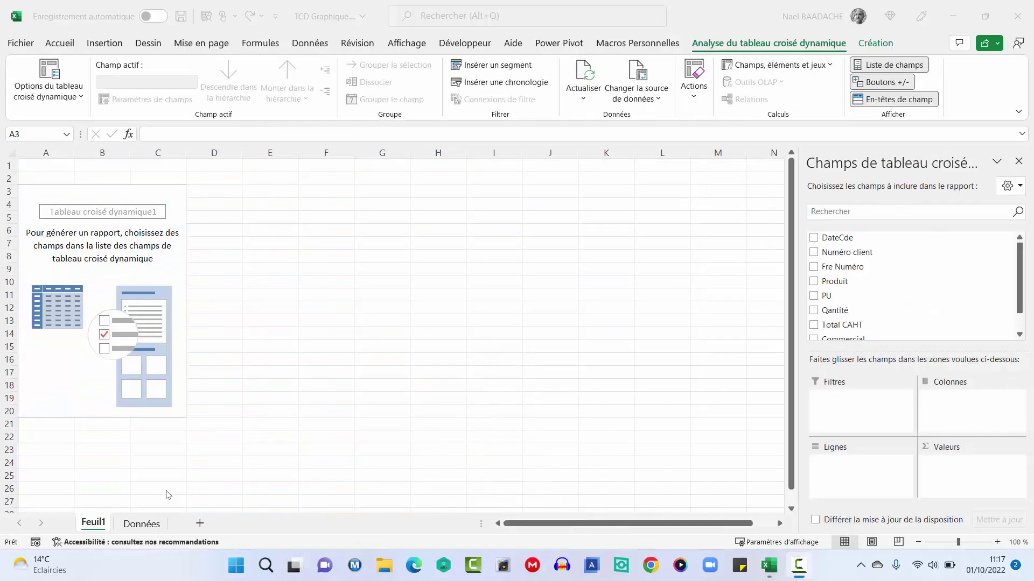
Rename the new pivot table sheet as TCD.
double_click(88, 523)
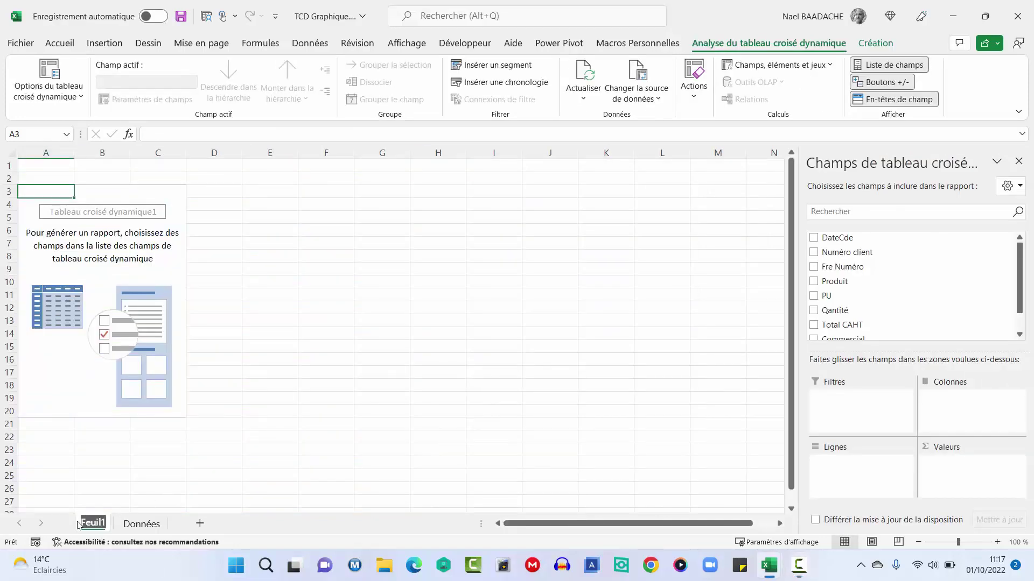
type("TCD")
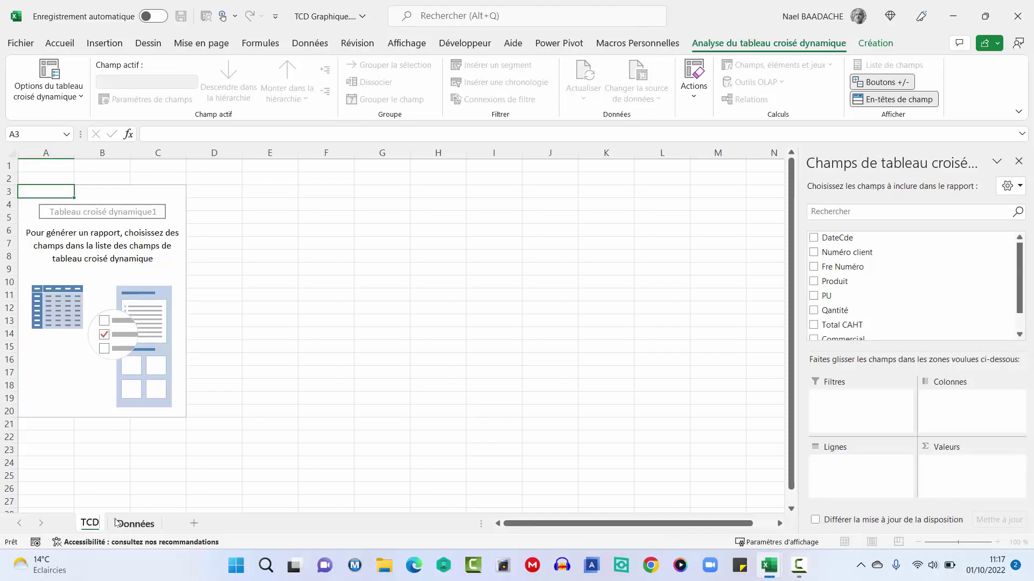
key("Return")
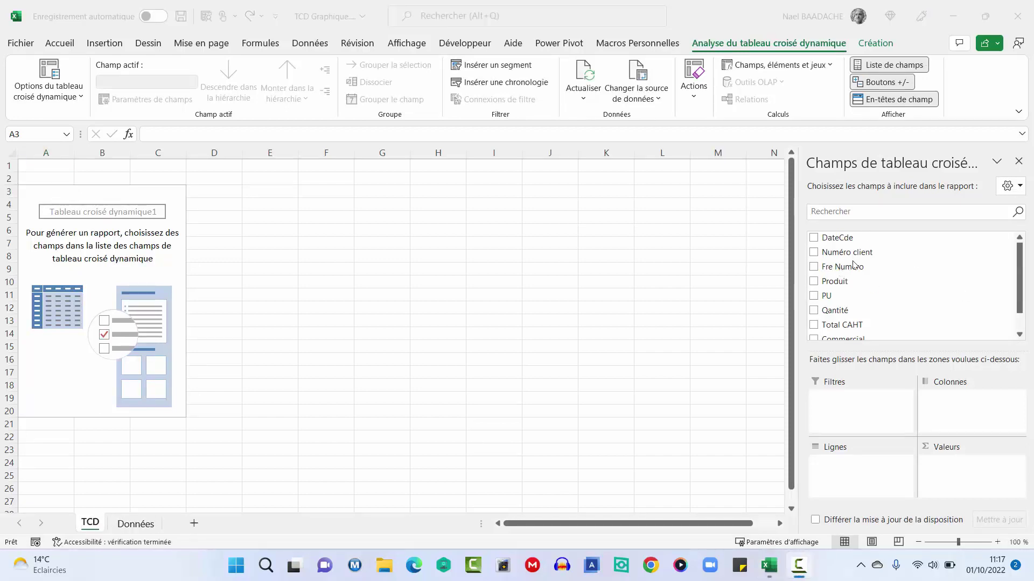
Add the Commercial field to the rows of the pivot table.
scroll(853, 264, "down", 2)
left_click_drag(847, 319, 850, 389)
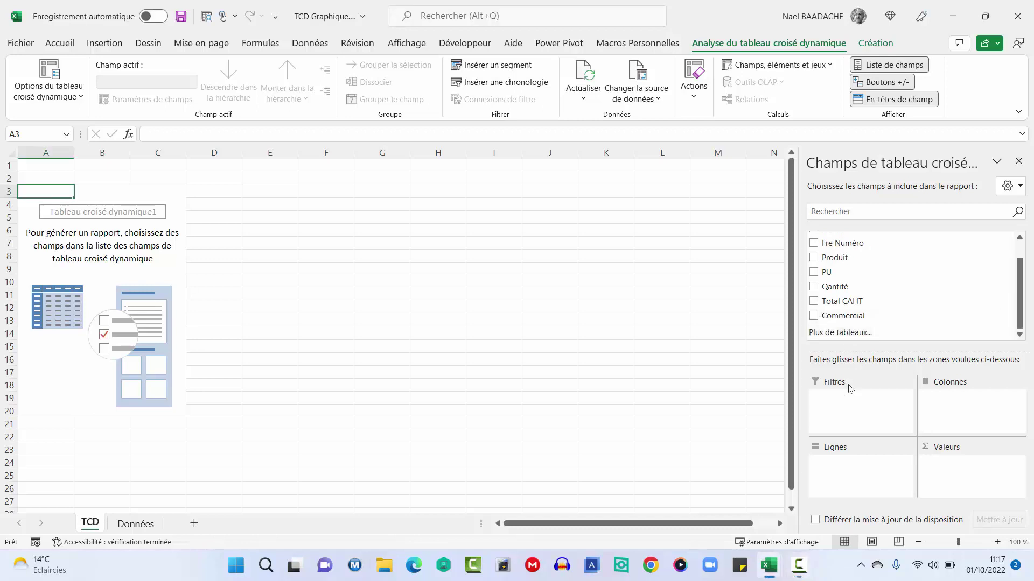
left_click_drag(837, 317, 838, 469)
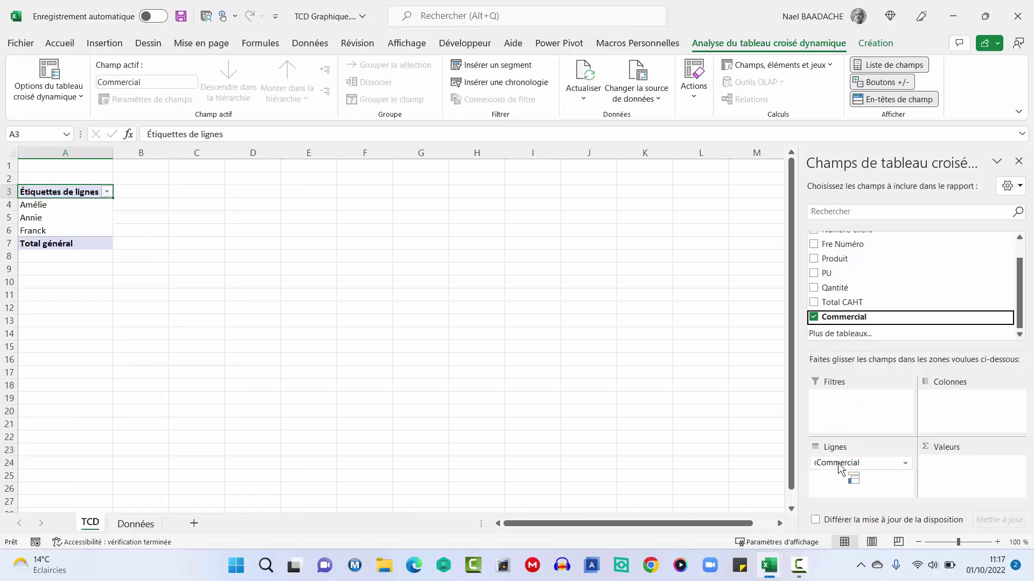
scroll(875, 275, "up", 1)
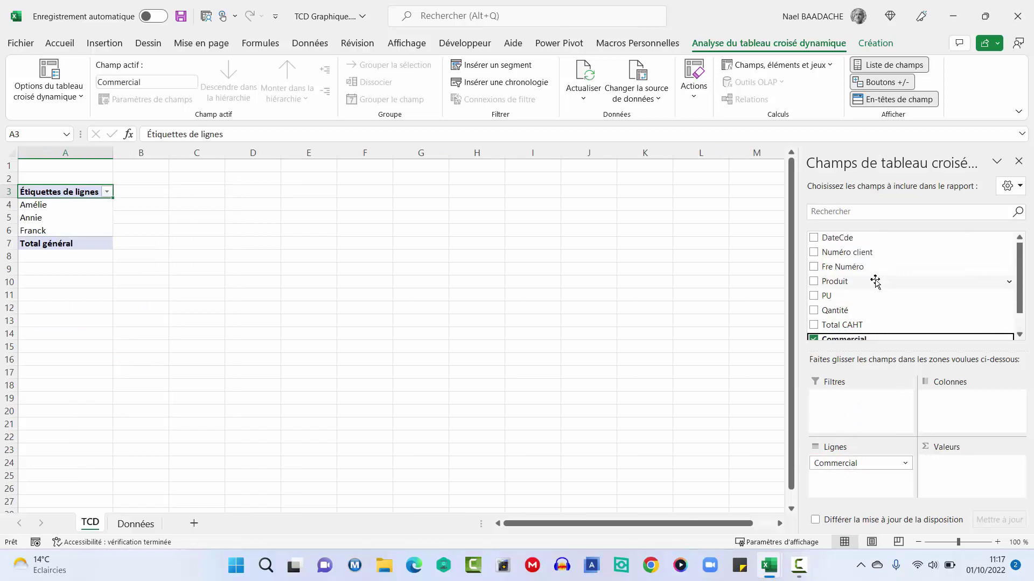
Lay out the pivot table with Numéro client below Commercial in the rows, Produit in the columns and Total CAHT as values.
left_click_drag(846, 260, 857, 491)
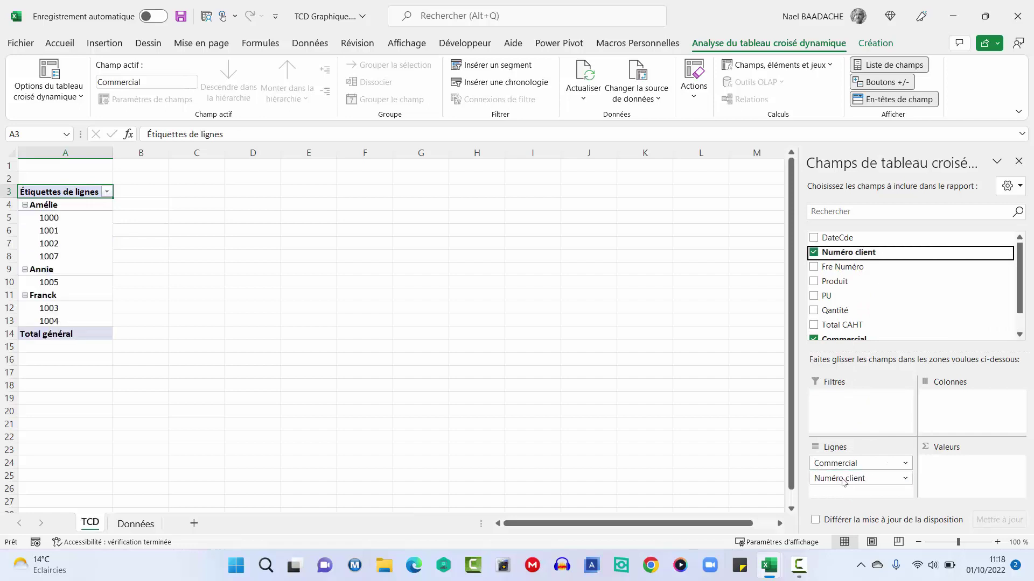
left_click(832, 283)
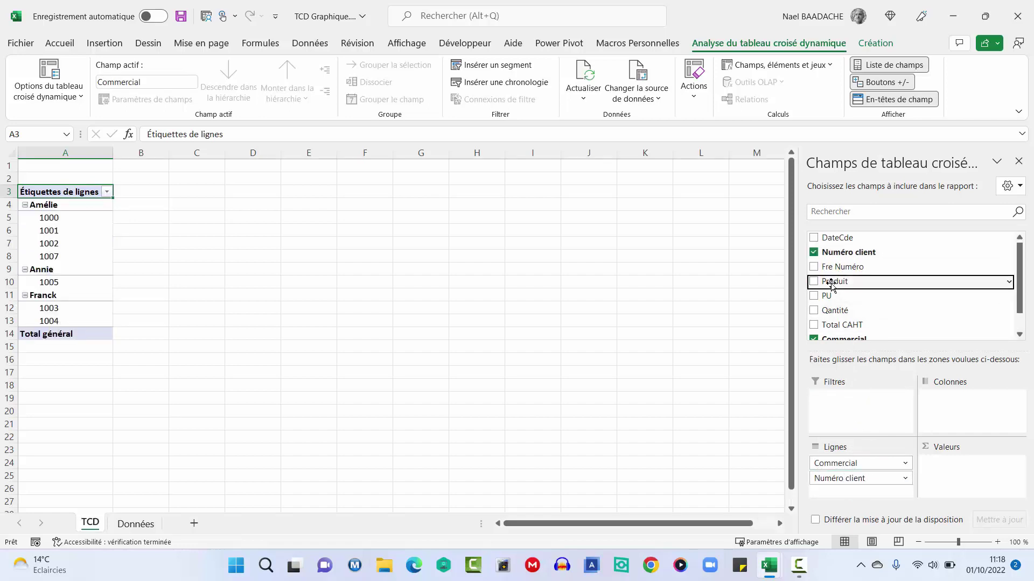
left_click_drag(832, 283, 956, 408)
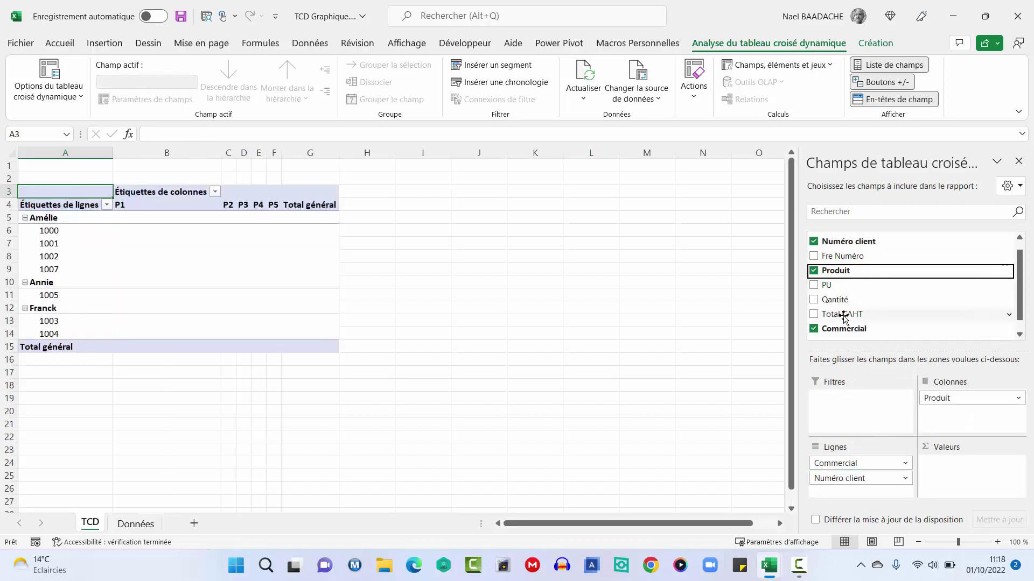
left_click(843, 318)
left_click_drag(844, 317, 947, 474)
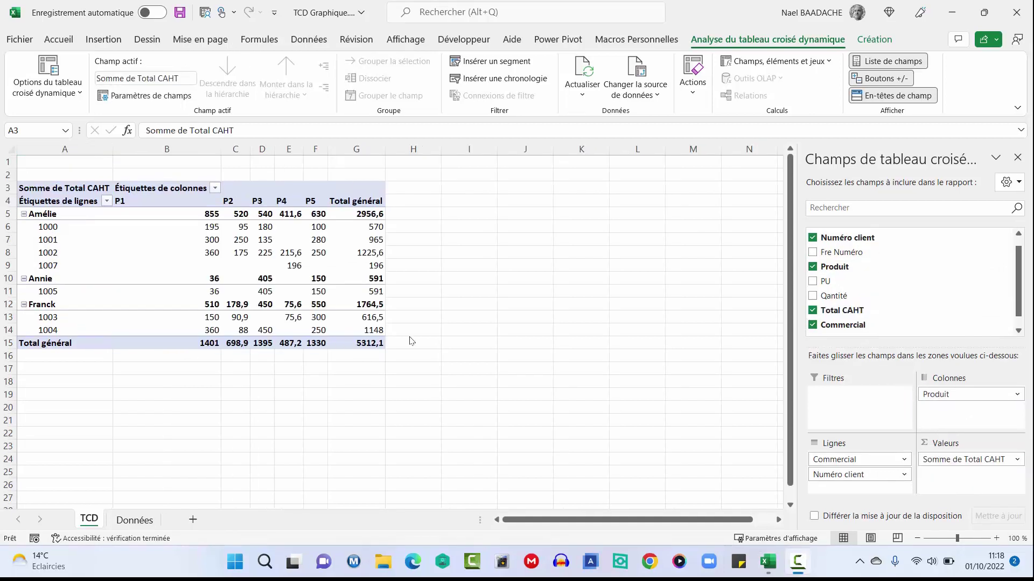
Turn off the pivot table's grand totals for both rows and columns.
left_click(357, 196)
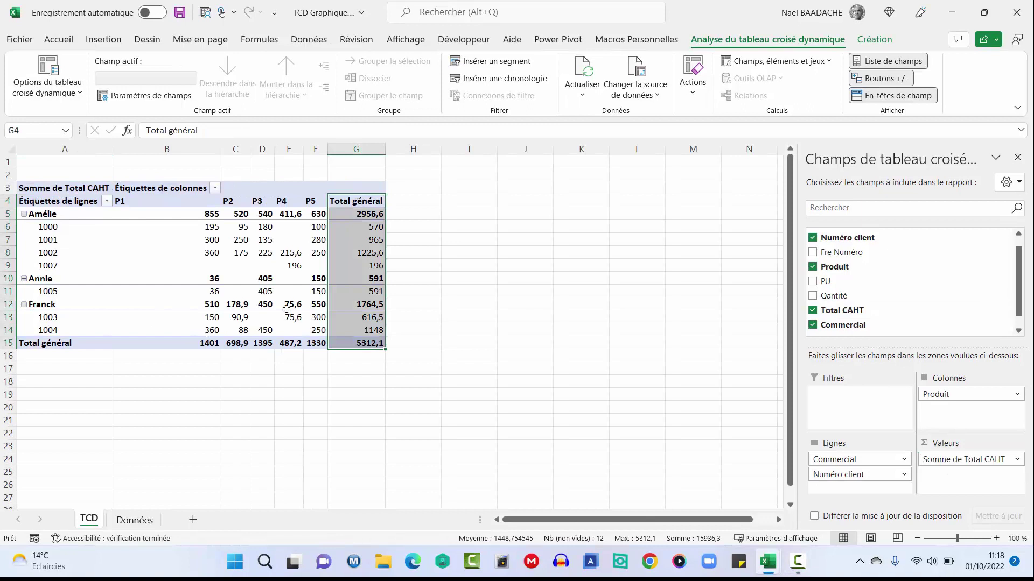
left_click(239, 252)
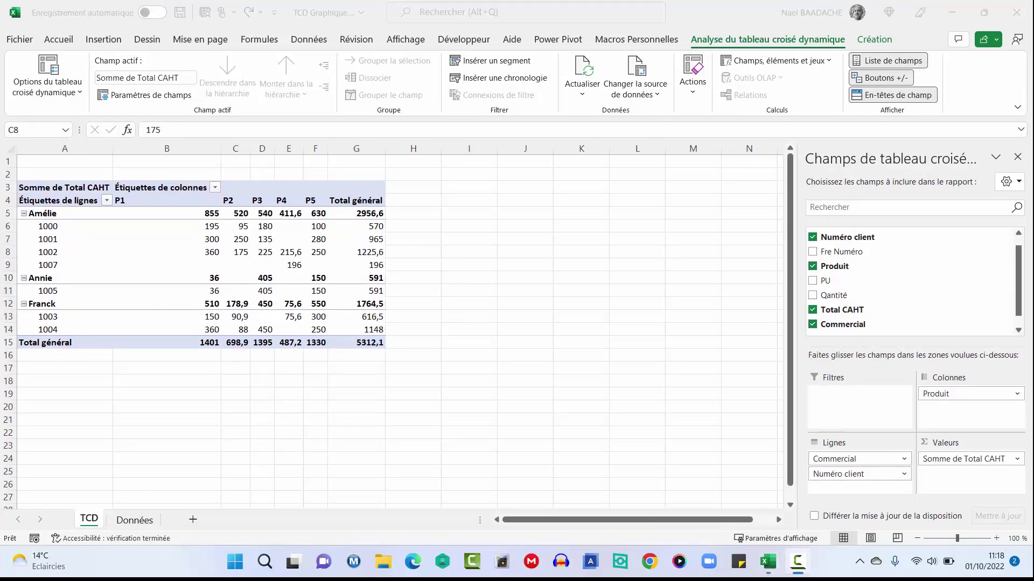
left_click(878, 37)
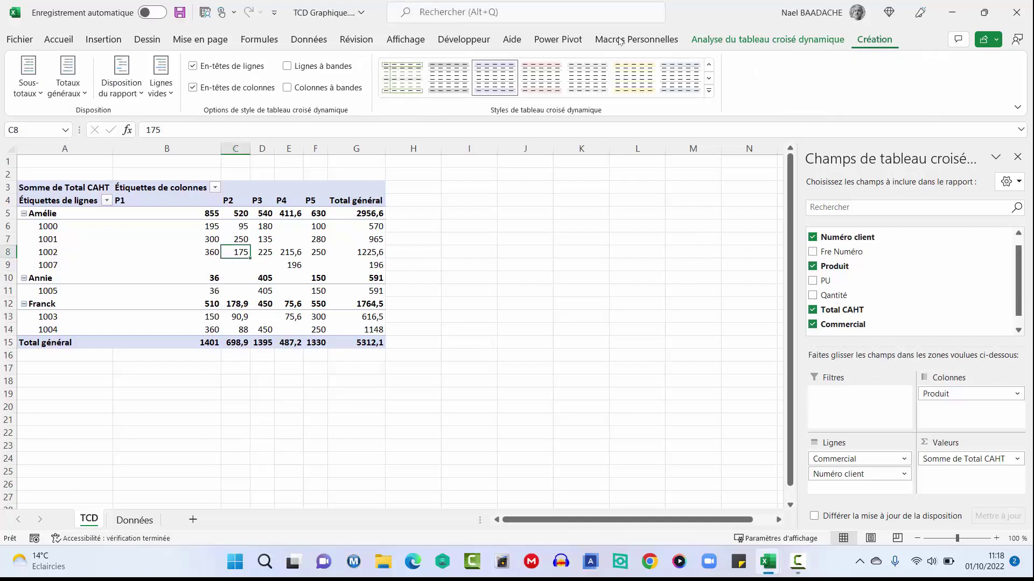
left_click(72, 99)
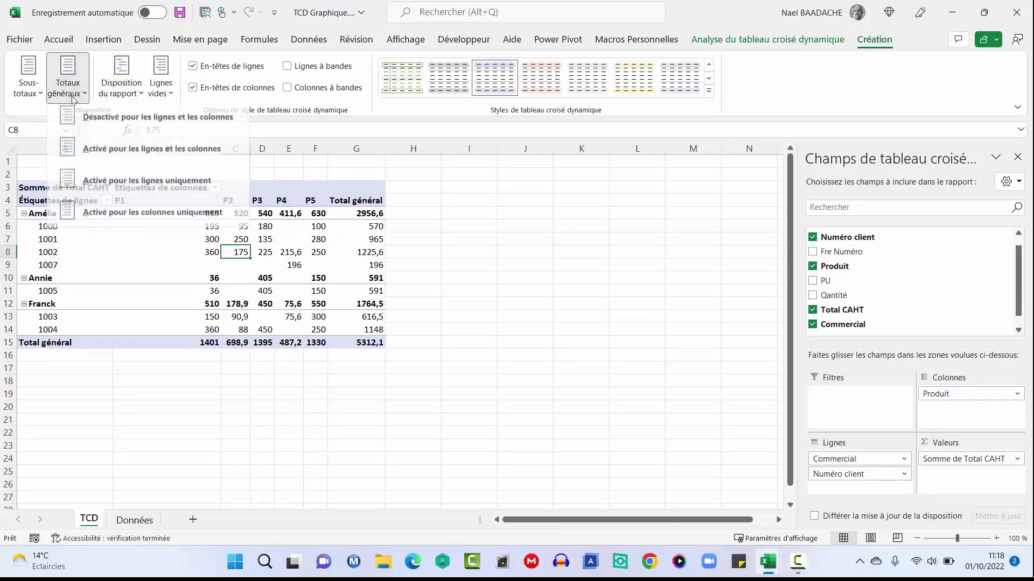
left_click(83, 126)
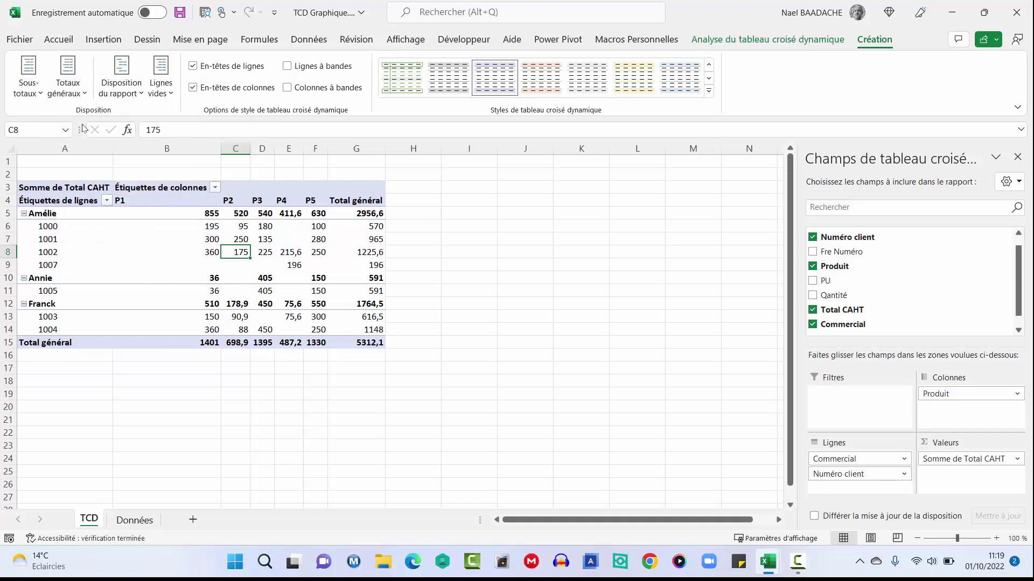
Format the Total CAHT value field as currency (Monétaire) in € with 0 decimals.
left_click(208, 227)
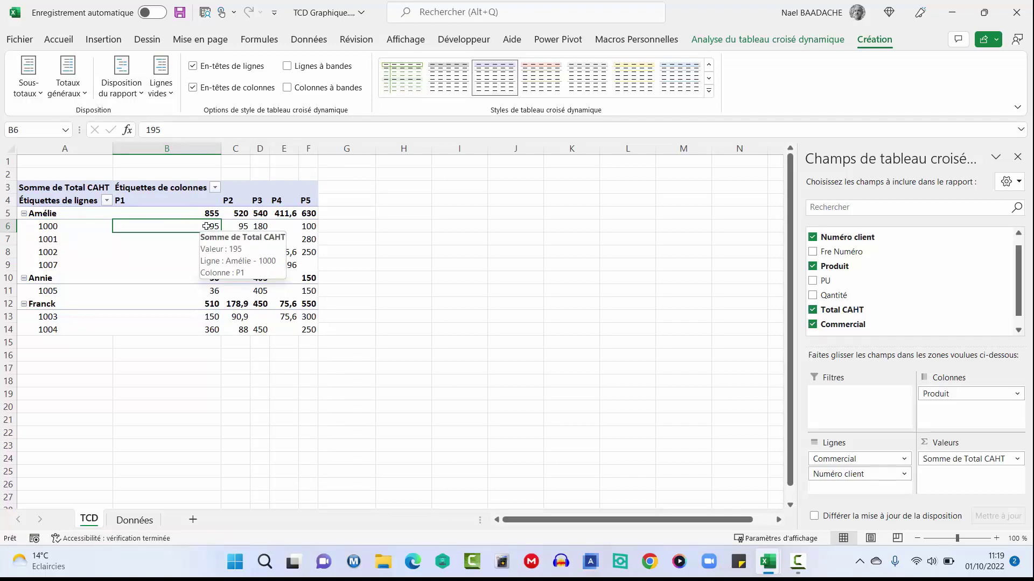
right_click(207, 227)
left_click(261, 446)
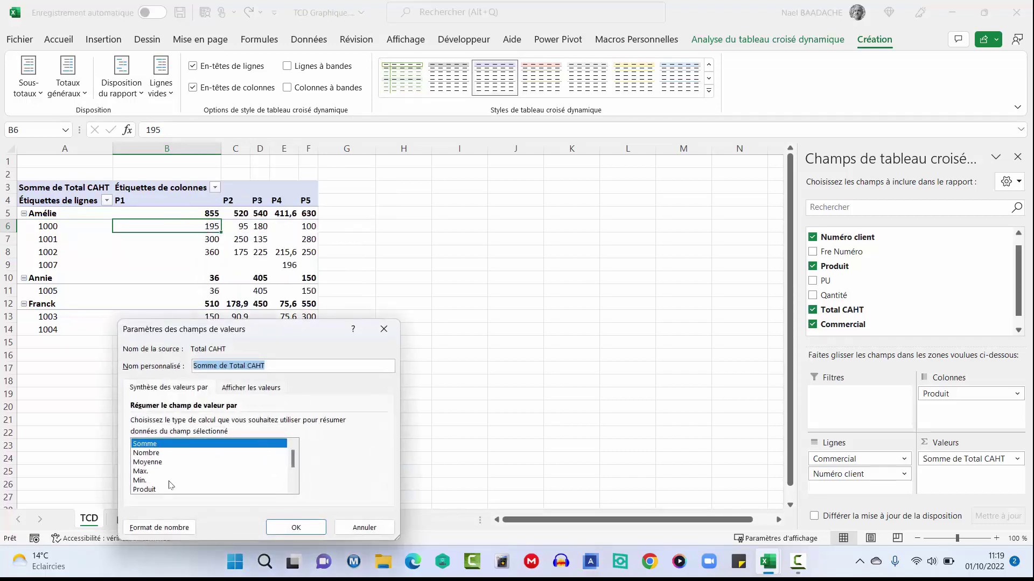
left_click(165, 527)
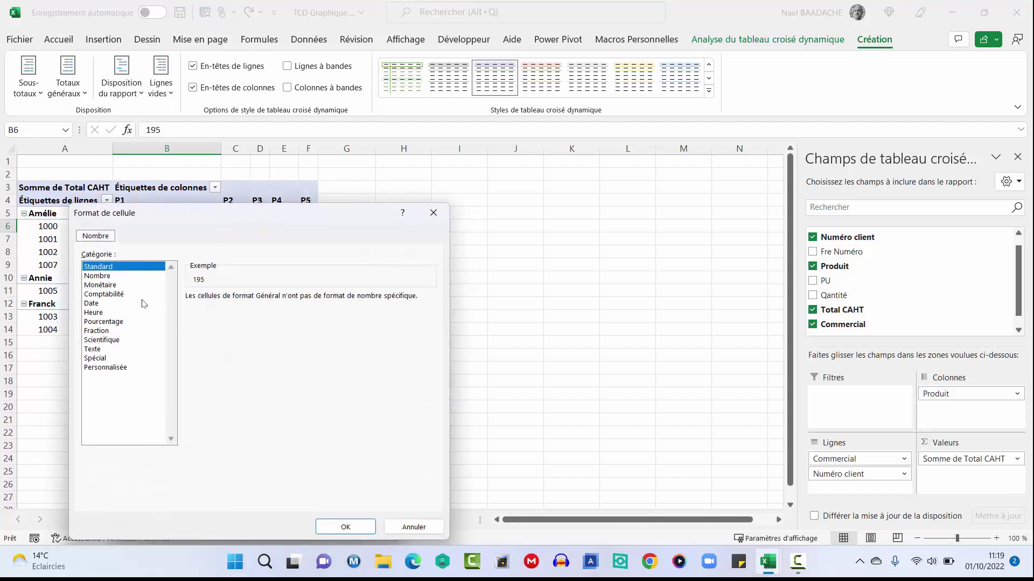
left_click(113, 286)
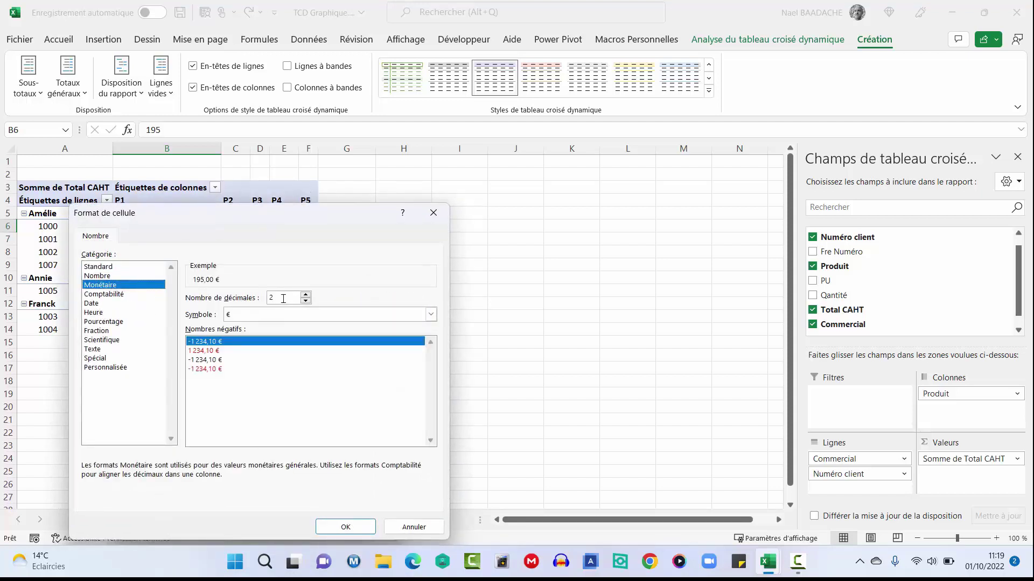
left_click_drag(283, 298, 257, 299)
type("0")
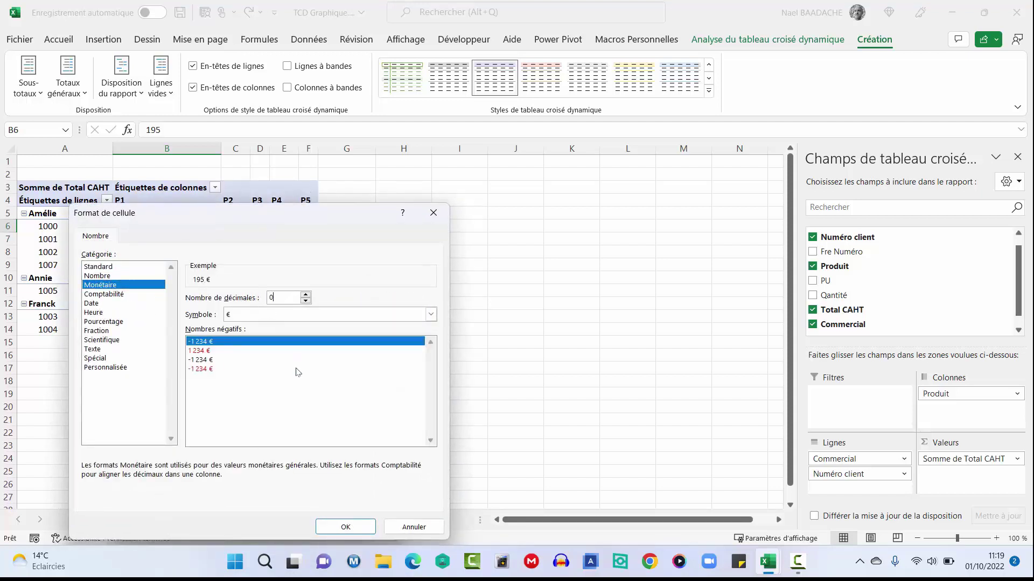
left_click(346, 527)
left_click(304, 528)
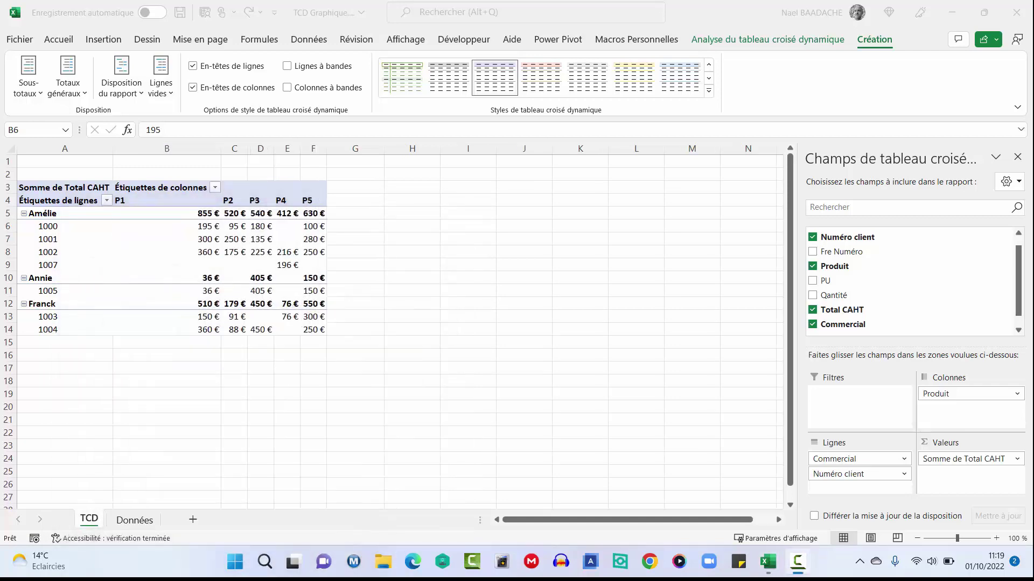
Narrow column B, which holds the P1 values, to about the width its amounts need.
left_click(138, 197)
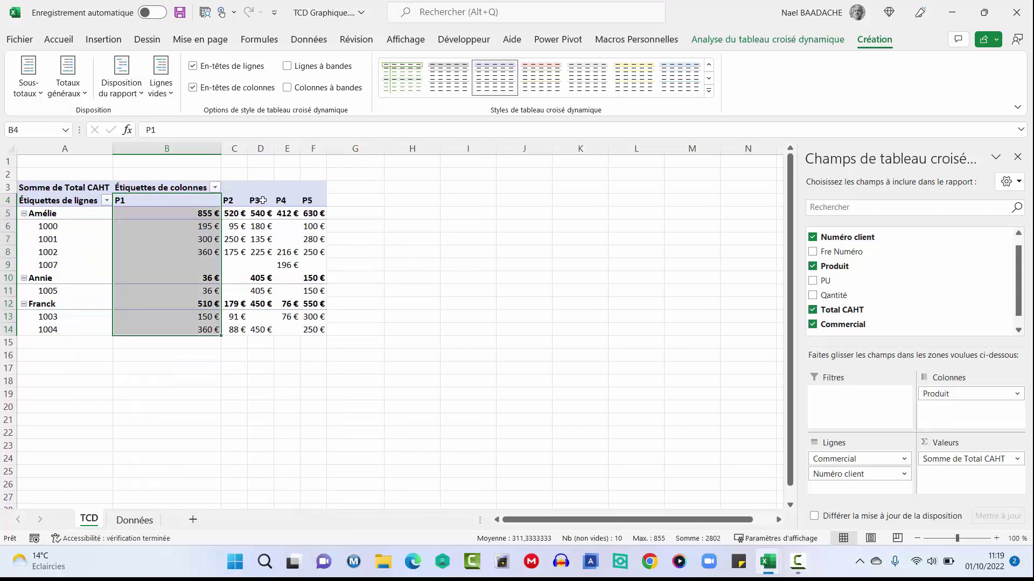
left_click_drag(216, 152, 158, 153)
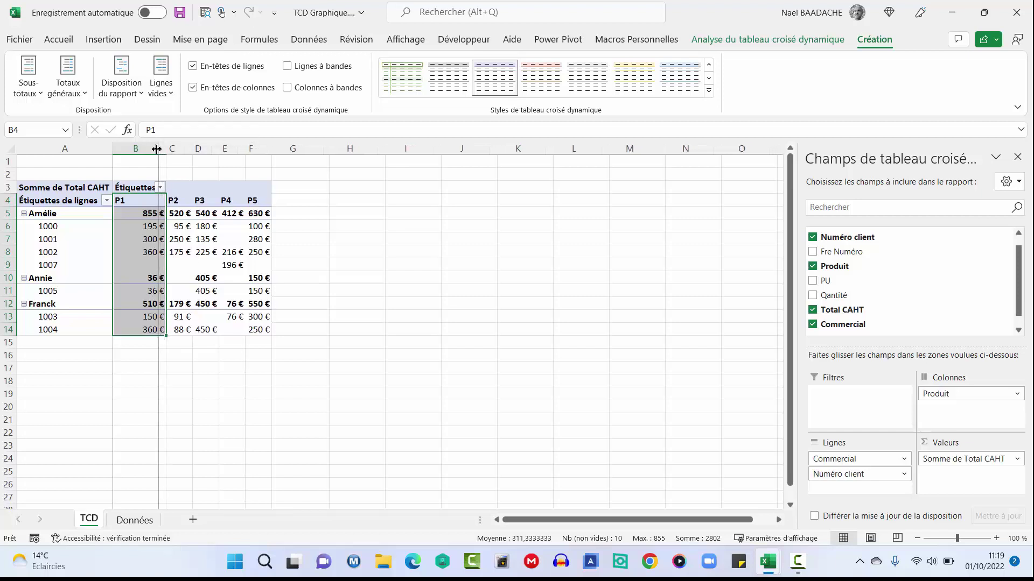
left_click(139, 237)
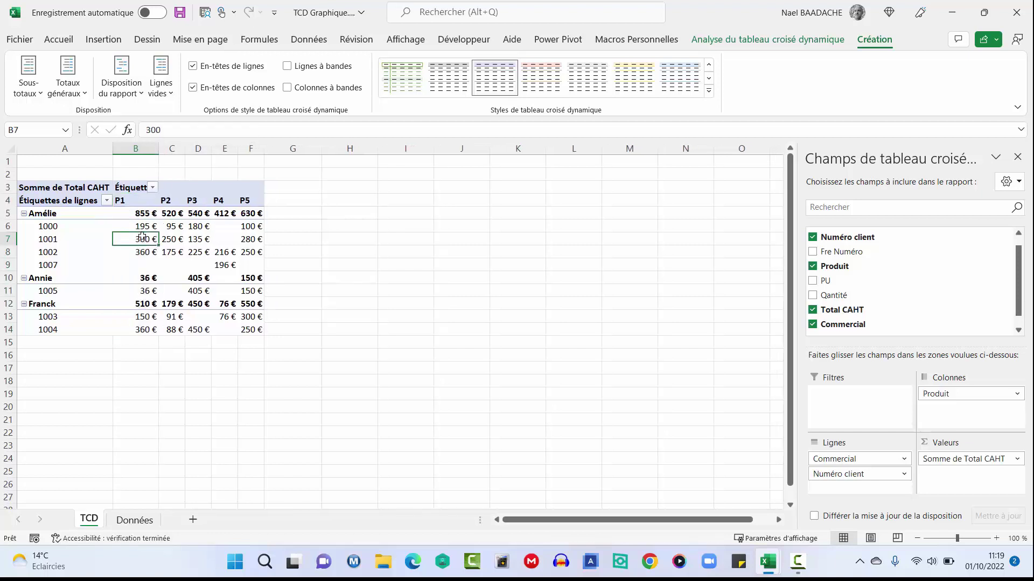
Disable automatic column width adjustment on update in the pivot table options.
right_click(141, 201)
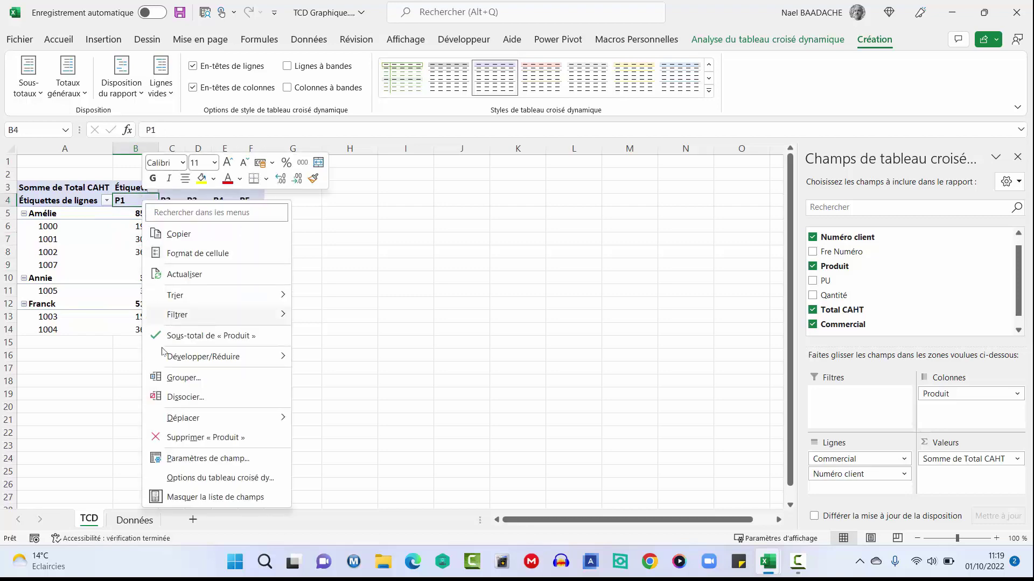
left_click(199, 479)
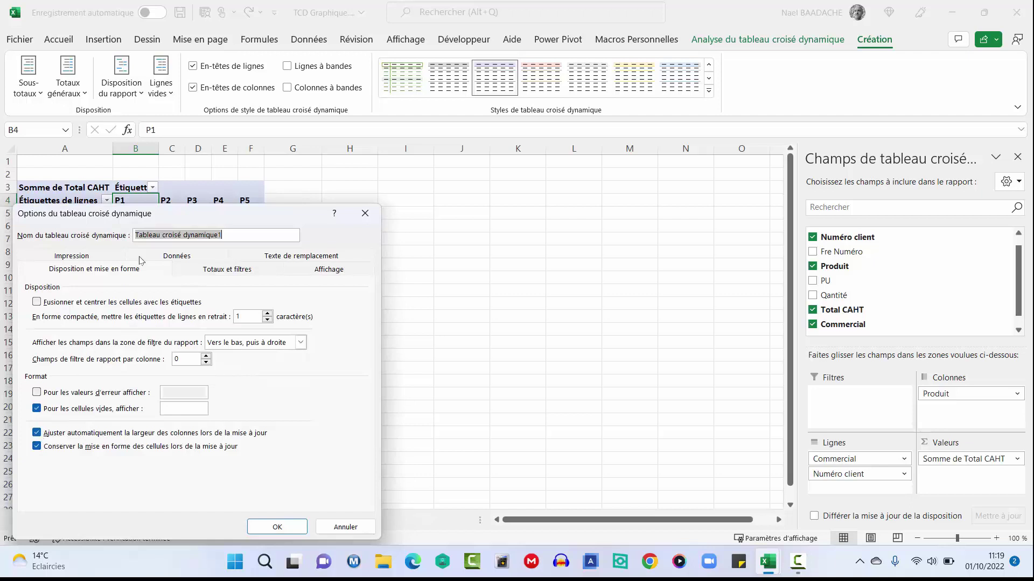
left_click(37, 434)
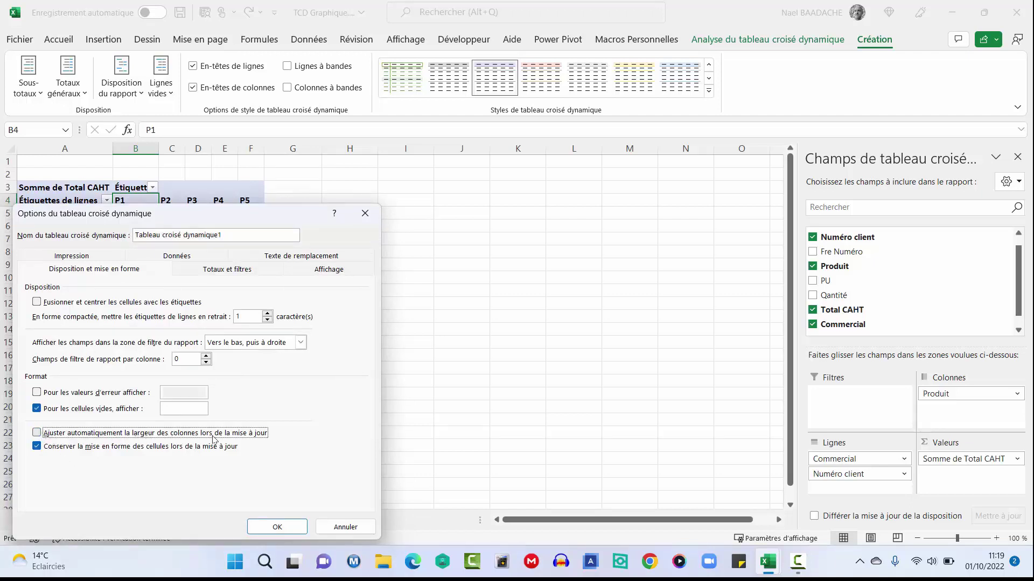
left_click(277, 527)
Shorten the value field caption in A3 to "Total CAHT" by removing "Somme de" and keeping the leading space.
left_click(53, 186)
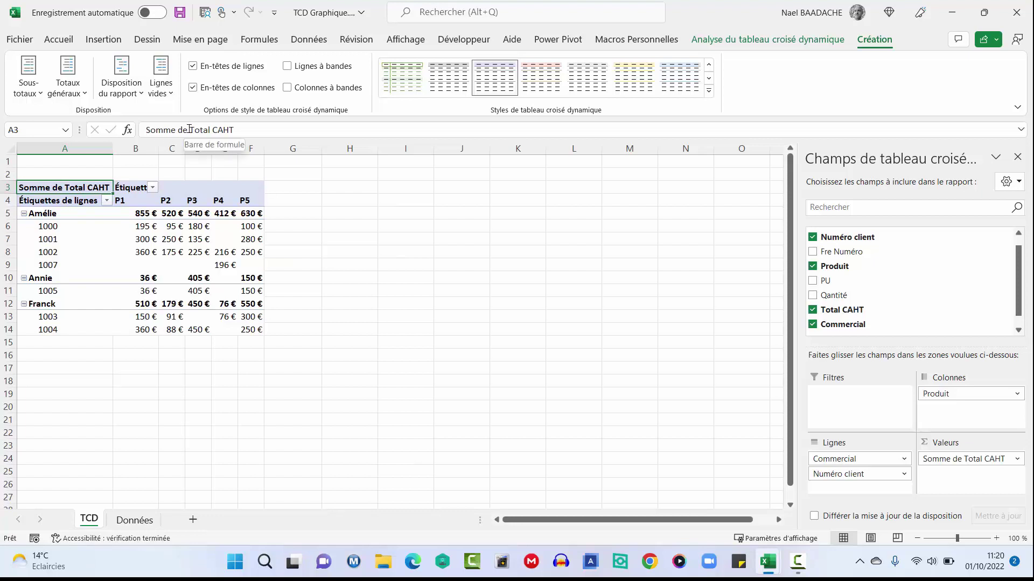
left_click_drag(189, 129, 141, 130)
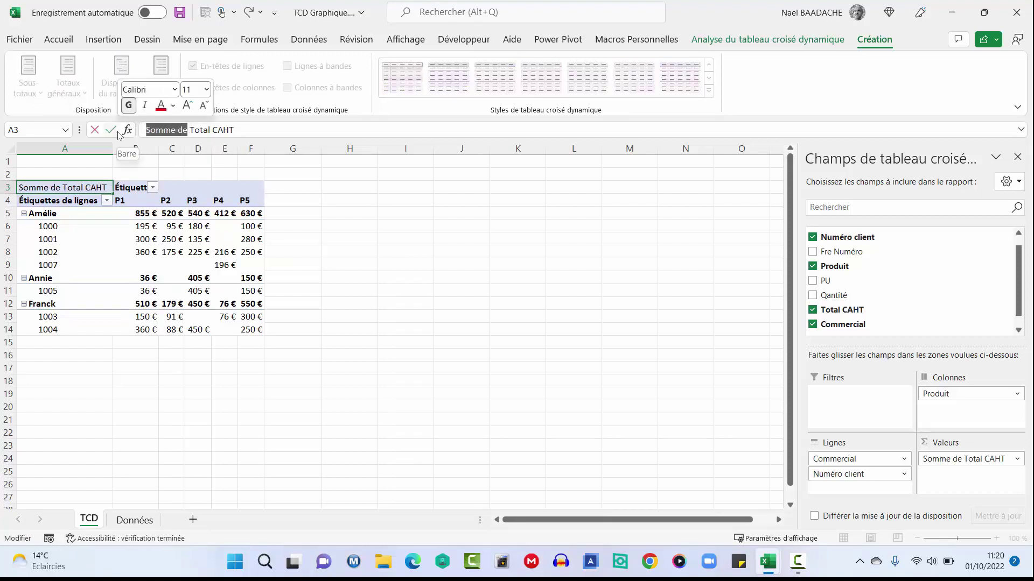
key("BackSpace")
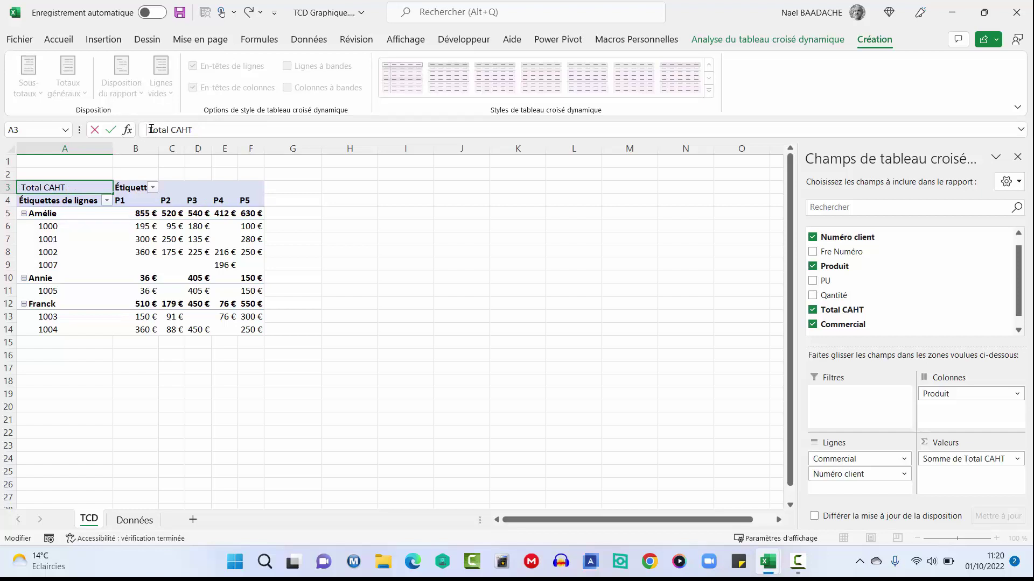
key("Return")
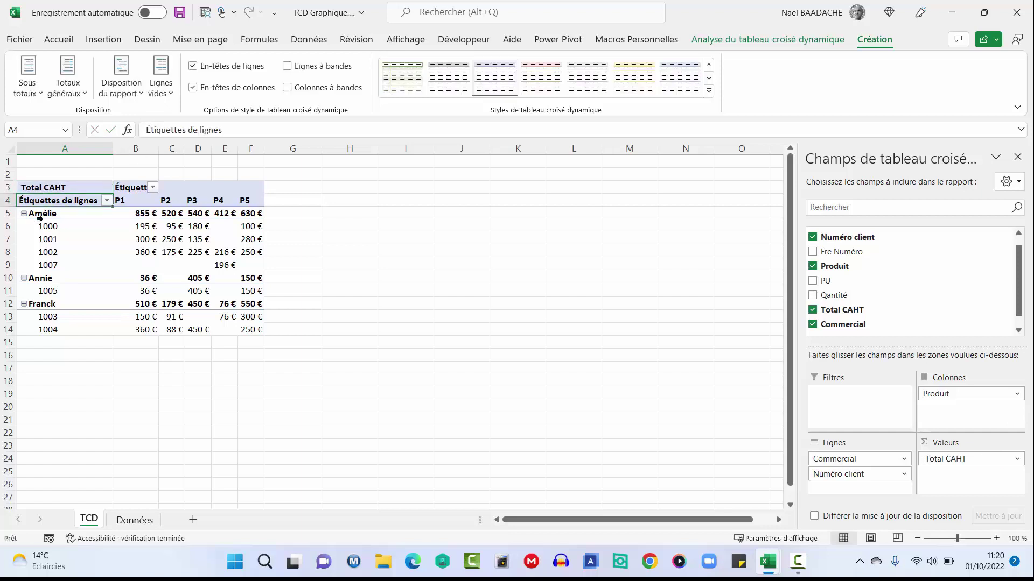
Blank out the row labels caption in A4 and the column labels caption in B3.
left_click_drag(229, 130, 142, 127)
key("BackSpace")
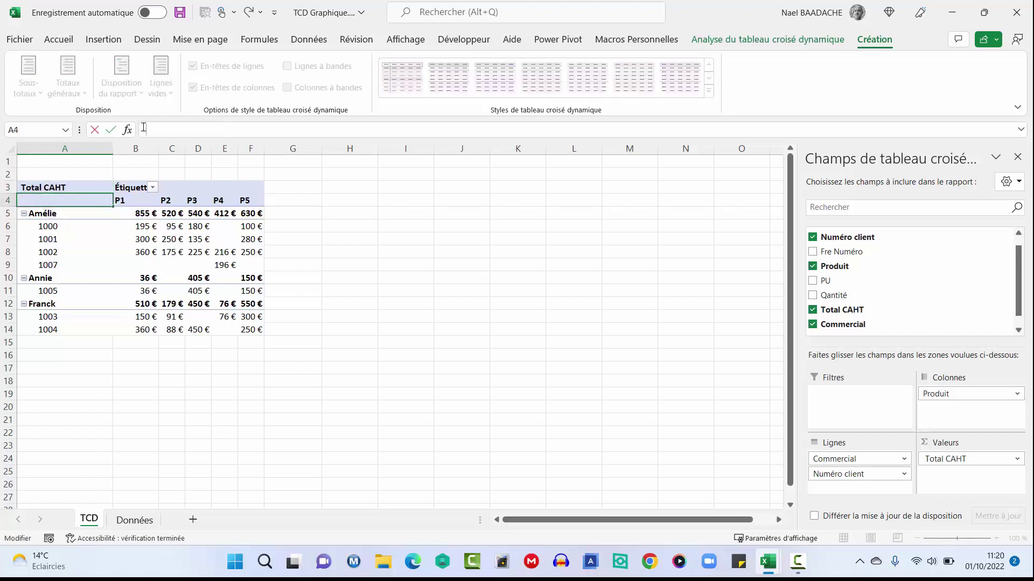
left_click(101, 213)
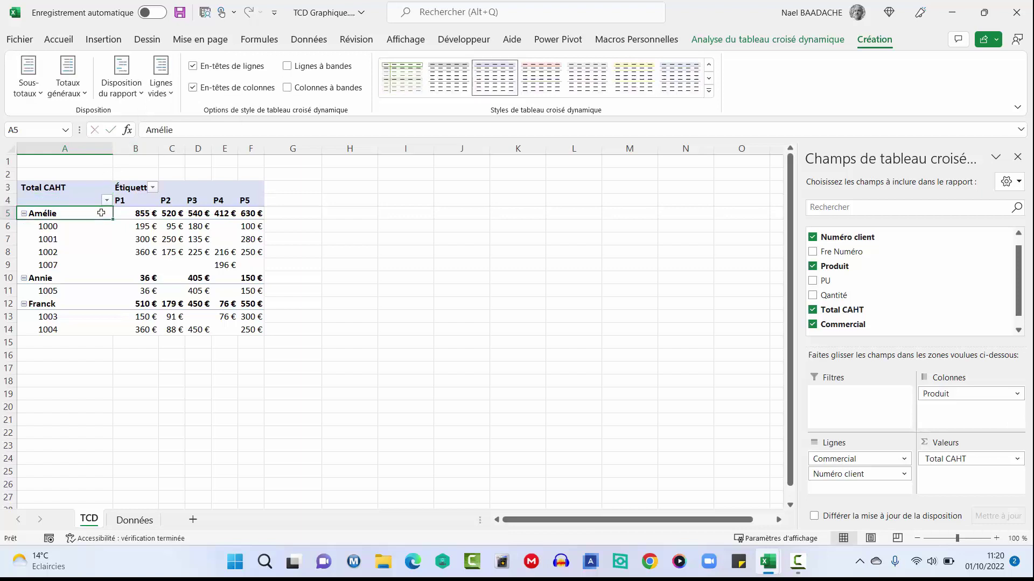
left_click(130, 189)
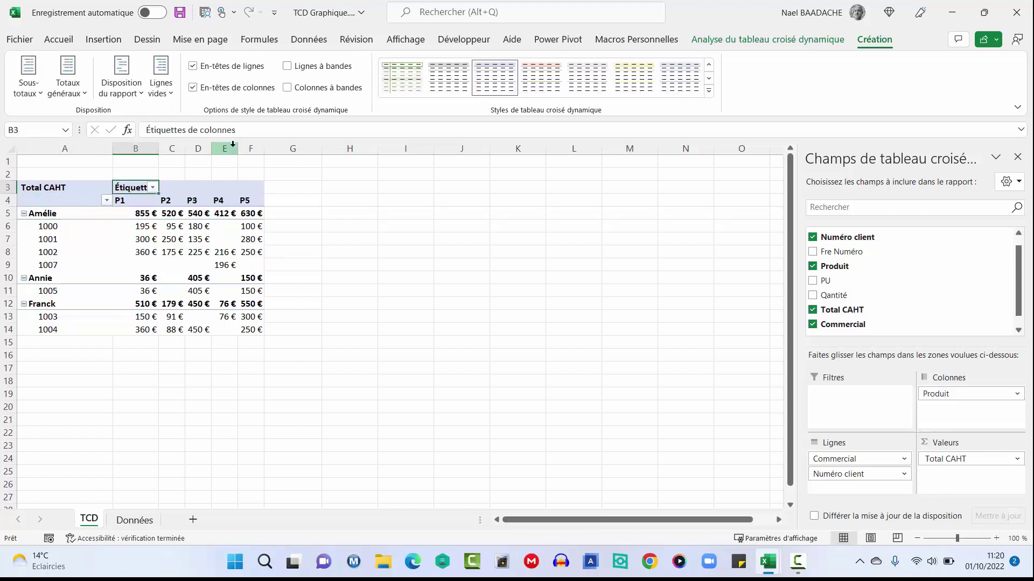
left_click_drag(239, 130, 150, 130)
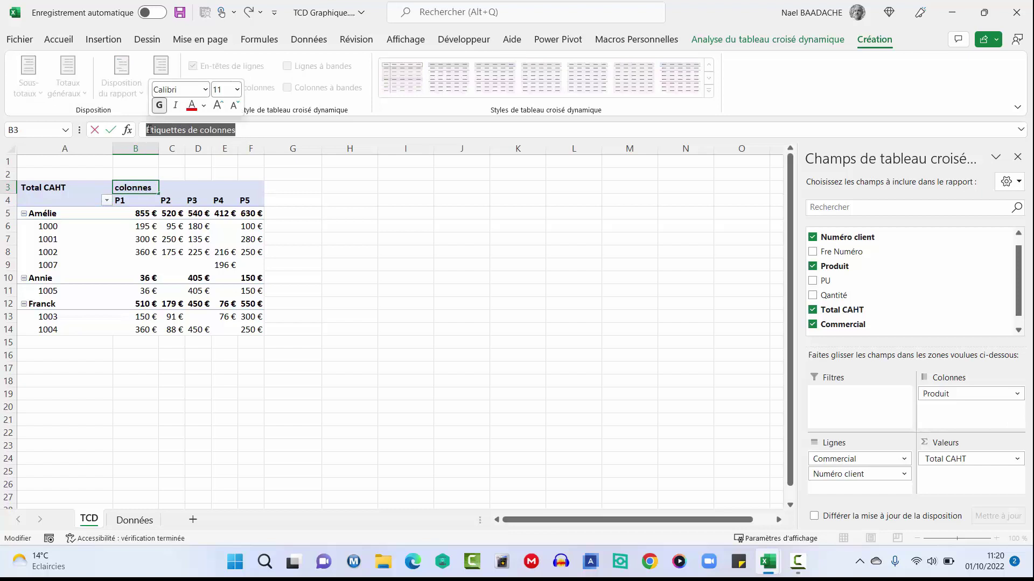
key("BackSpace")
left_click(221, 288)
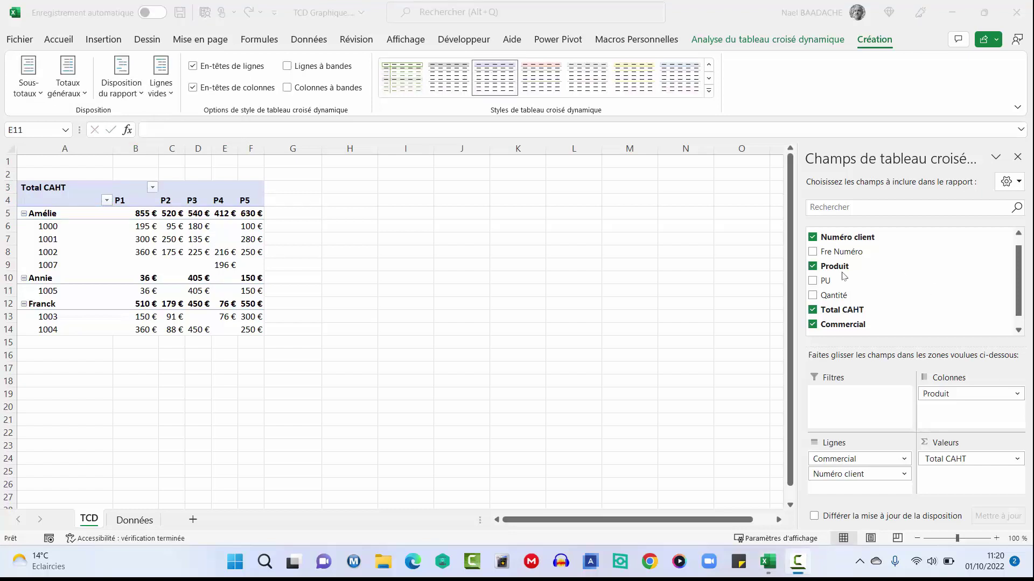
Close the pivot table field list pane.
left_click(1019, 156)
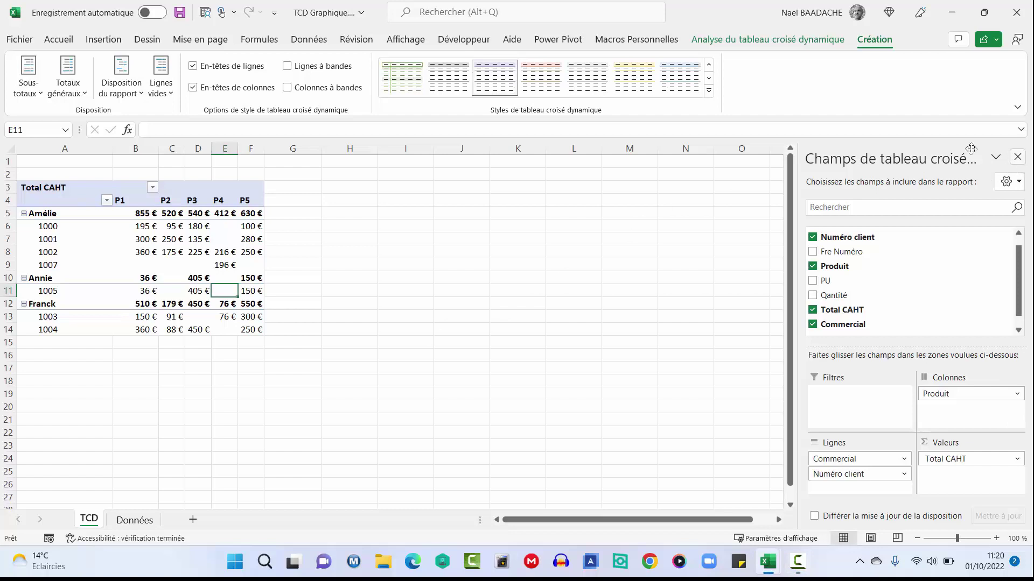
left_click(1017, 157)
Insert a clustered bar pivot chart (Barres groupées) based on the pivot table.
left_click(136, 227)
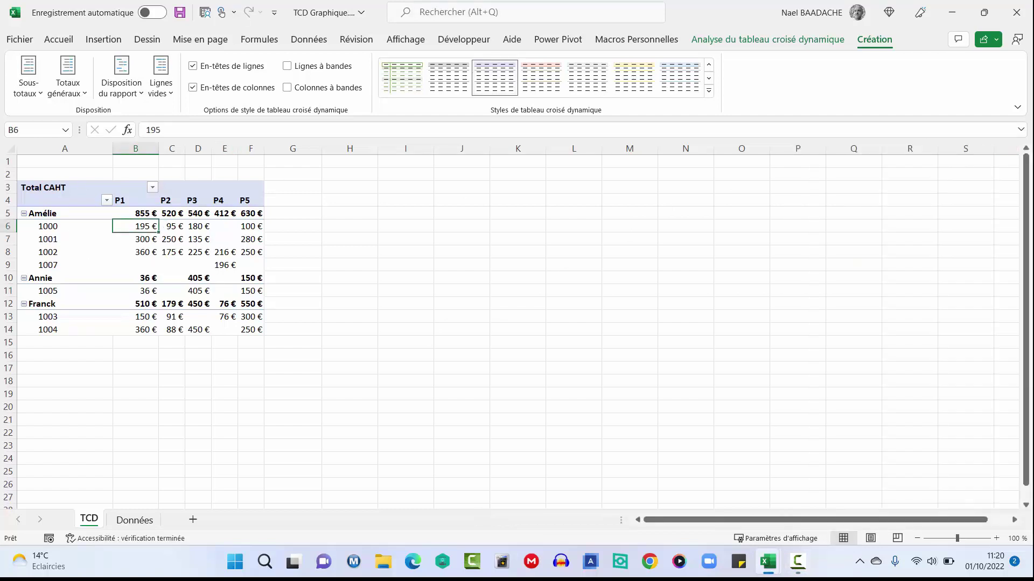
key("F10")
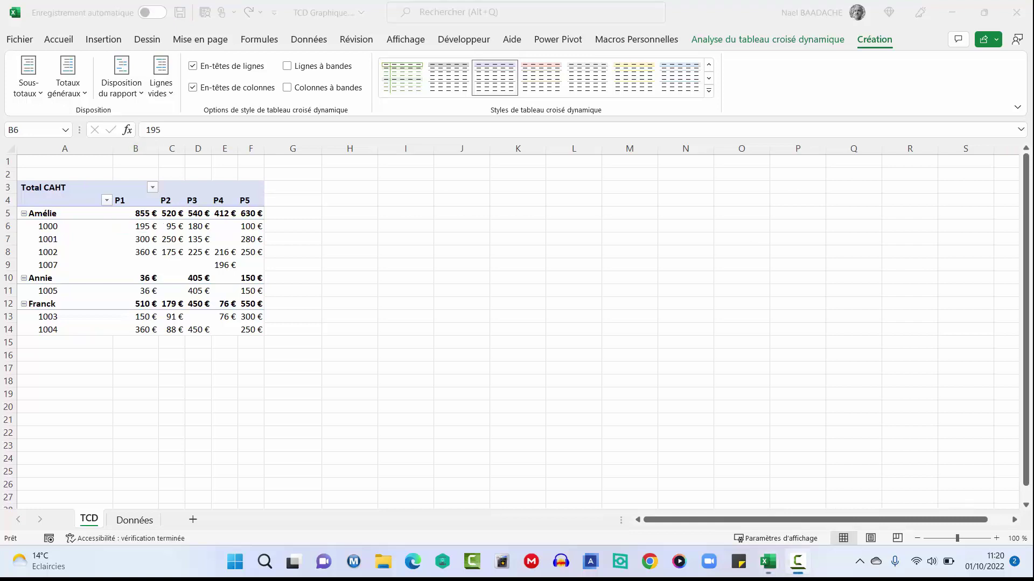
left_click(102, 40)
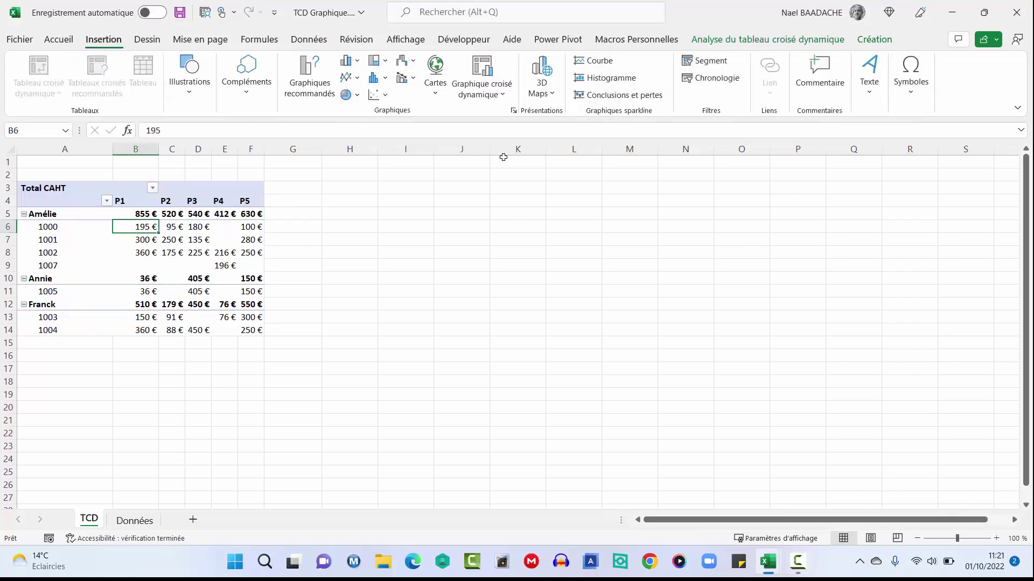
left_click(486, 69)
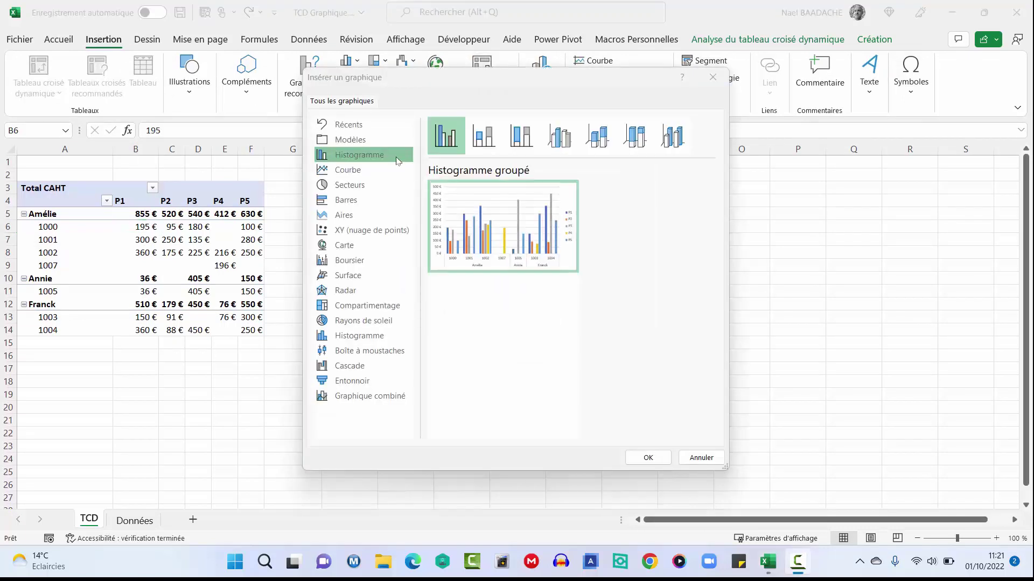
left_click(343, 203)
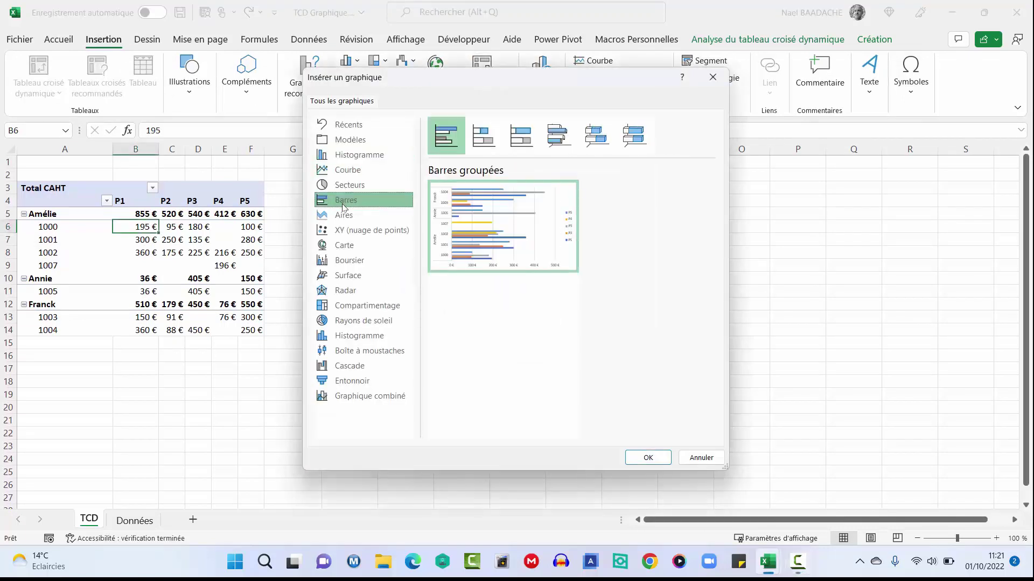
left_click(648, 458)
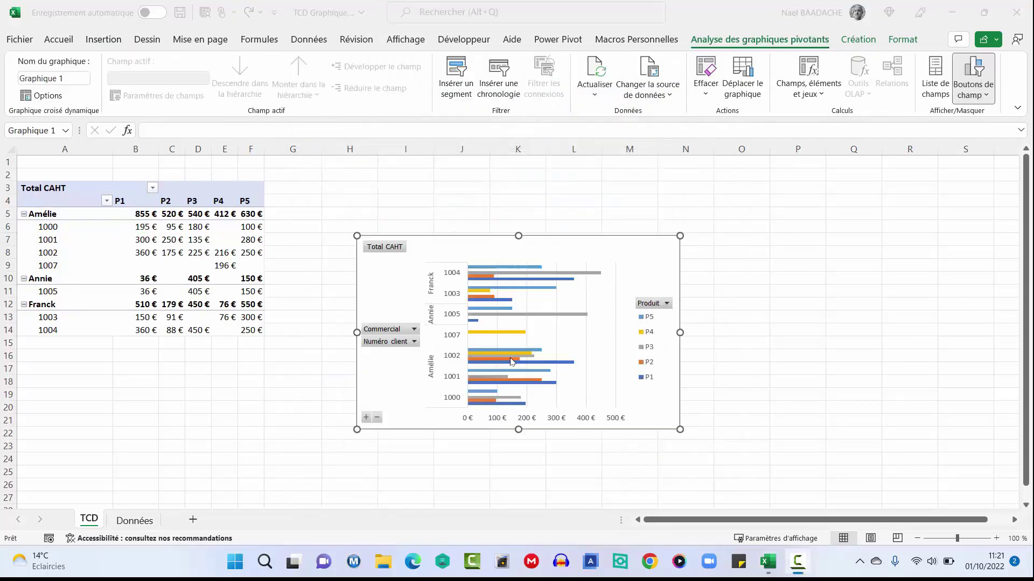
Hide all field buttons on the pivot chart.
left_click(391, 247)
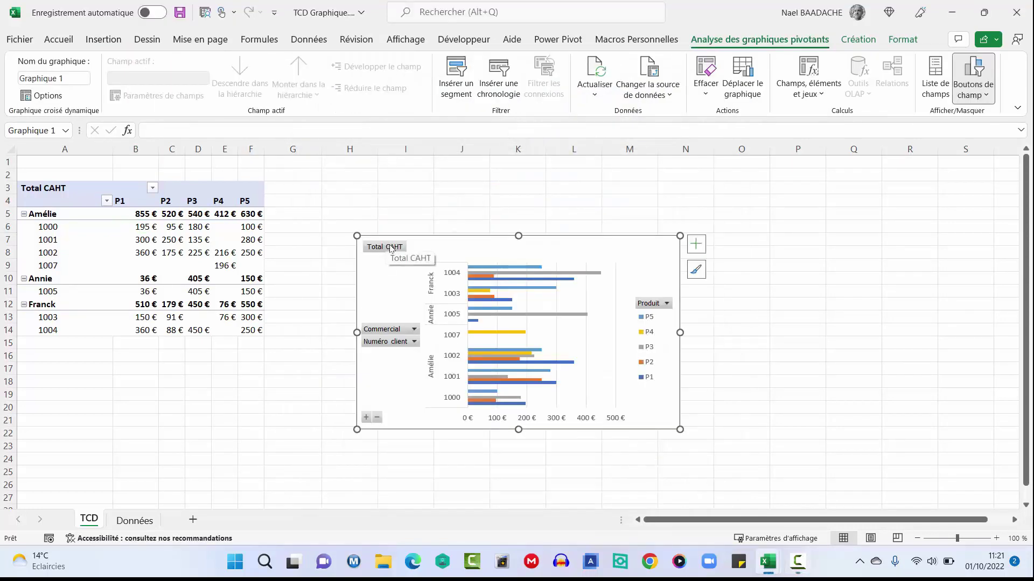
left_click(393, 329)
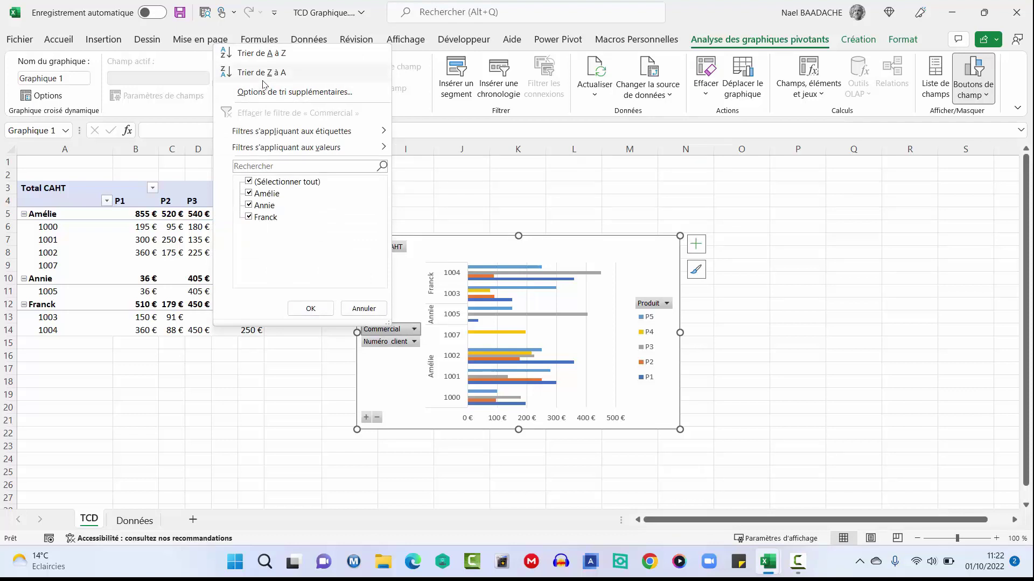
left_click(362, 308)
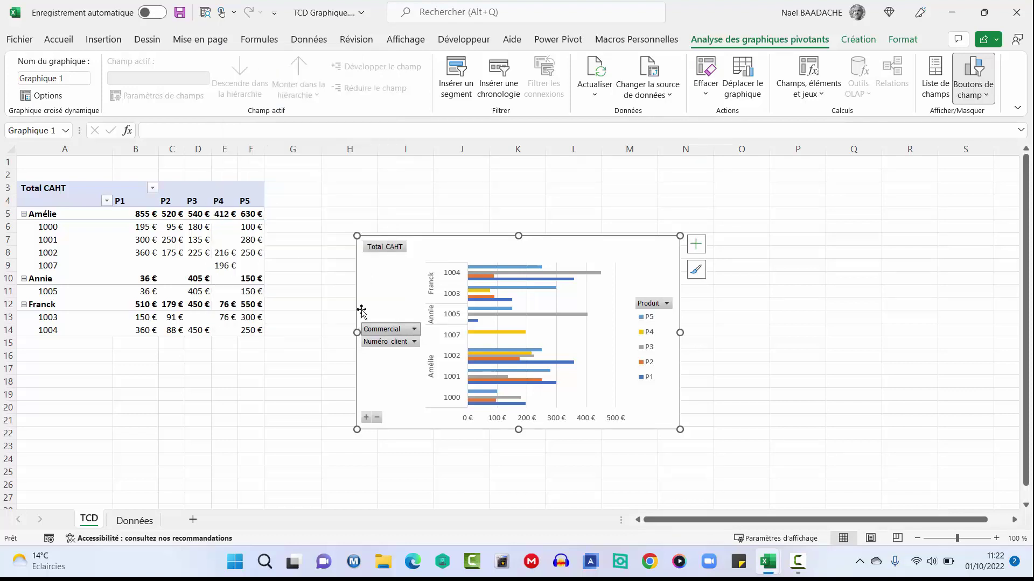
right_click(386, 331)
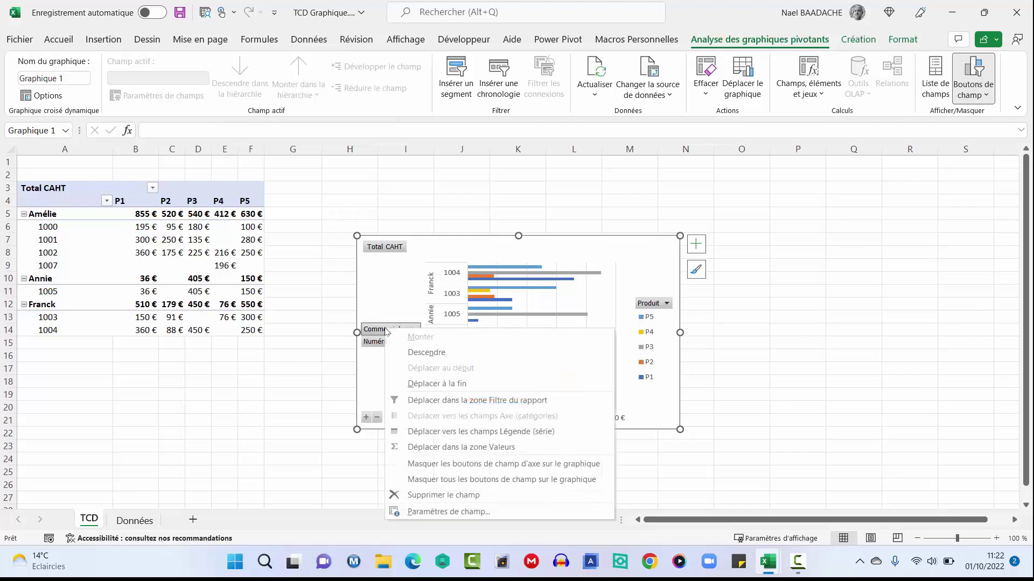
left_click(431, 480)
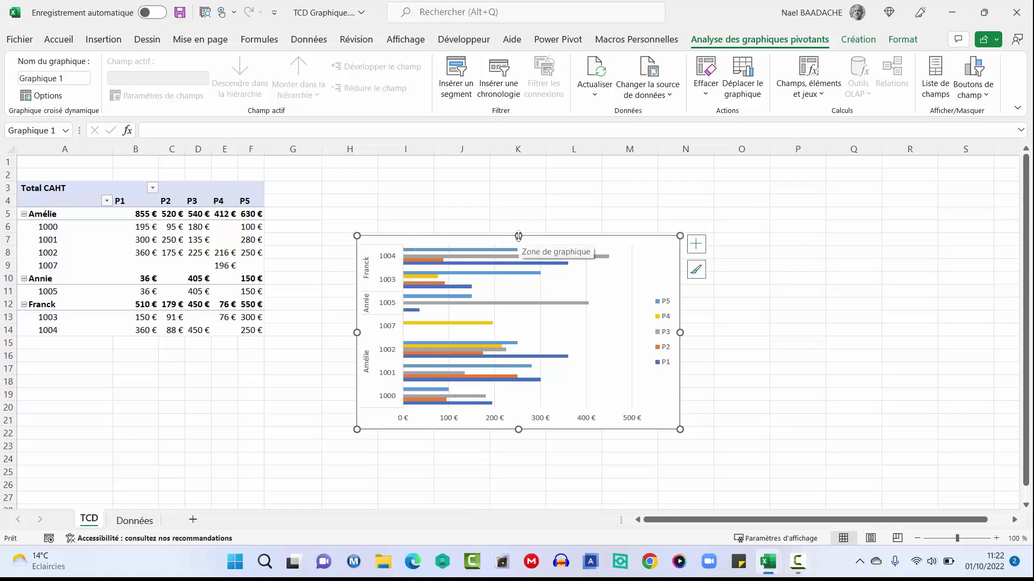
Stretch the chart vertically in both directions and place it just beside the pivot table, starting around column G.
left_click_drag(519, 239, 519, 162)
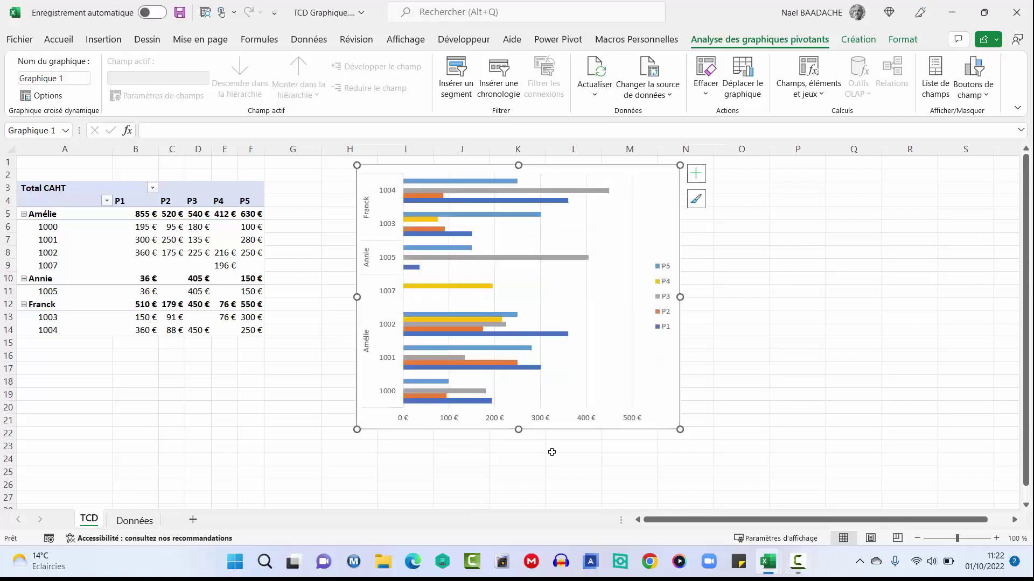
left_click_drag(518, 431, 527, 467)
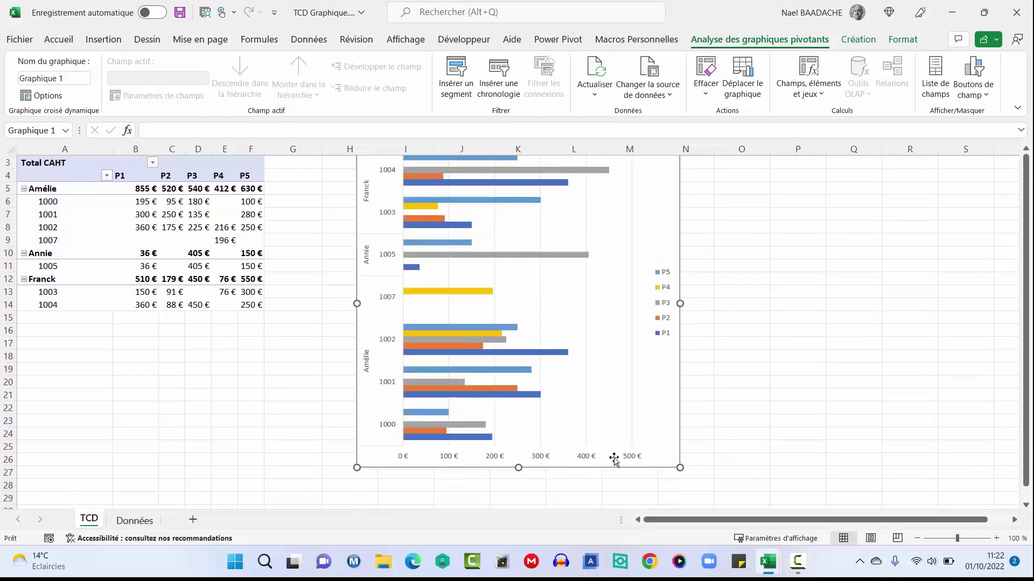
scroll(596, 224, "up", 1)
left_click_drag(596, 168, 520, 171)
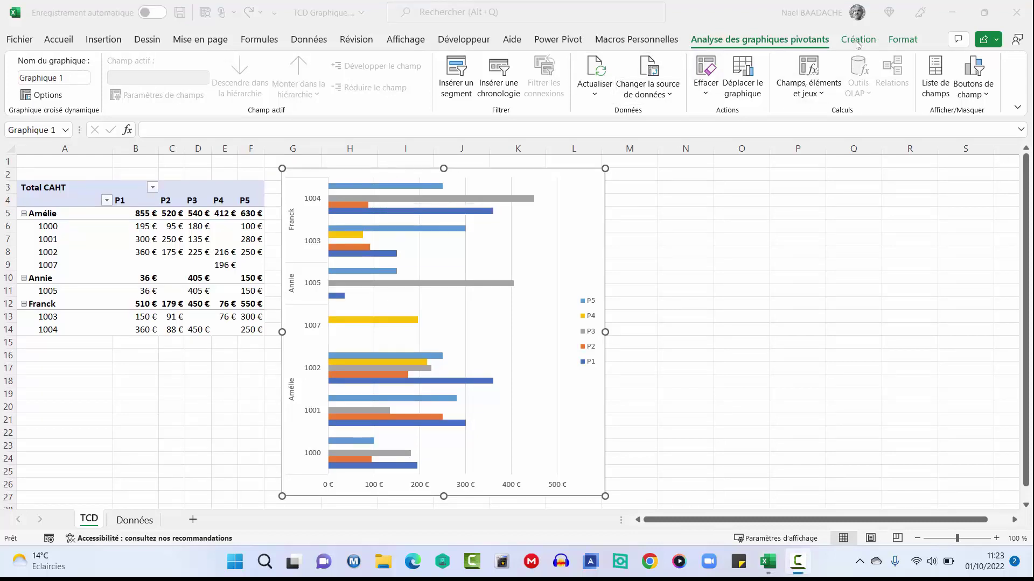
Recolor the chart with the orange monochrome palette.
left_click(858, 40)
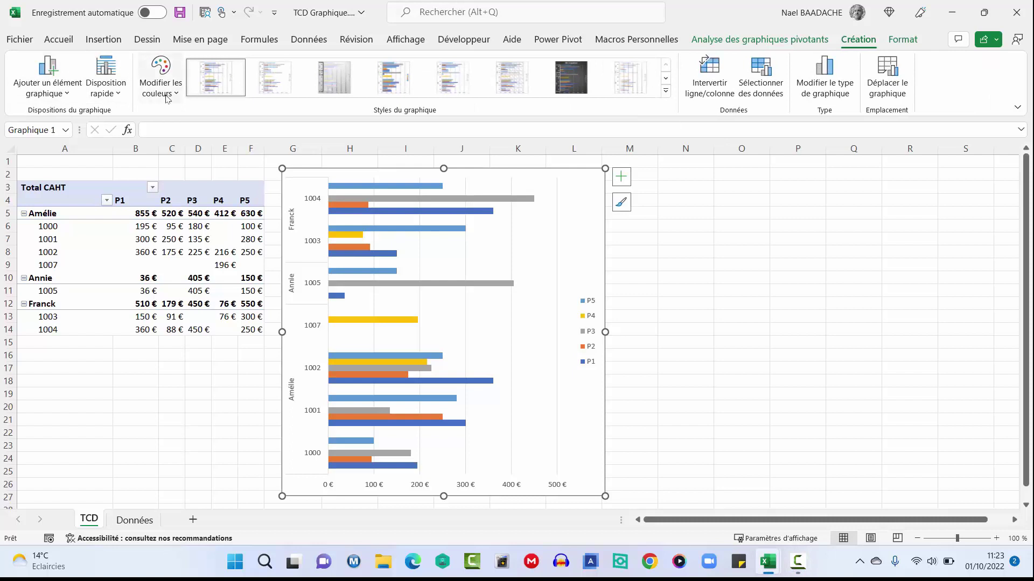
left_click(167, 98)
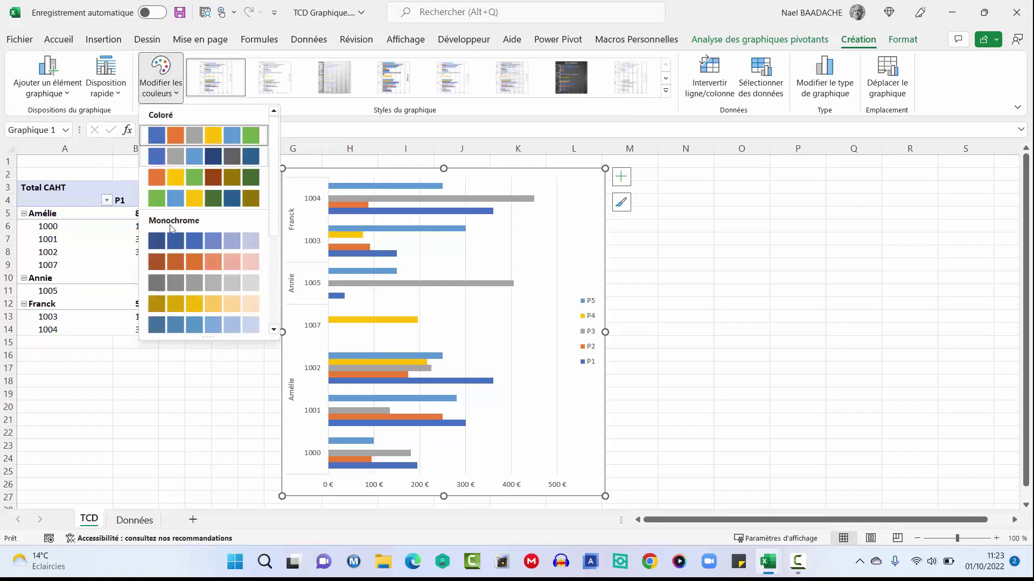
left_click(177, 262)
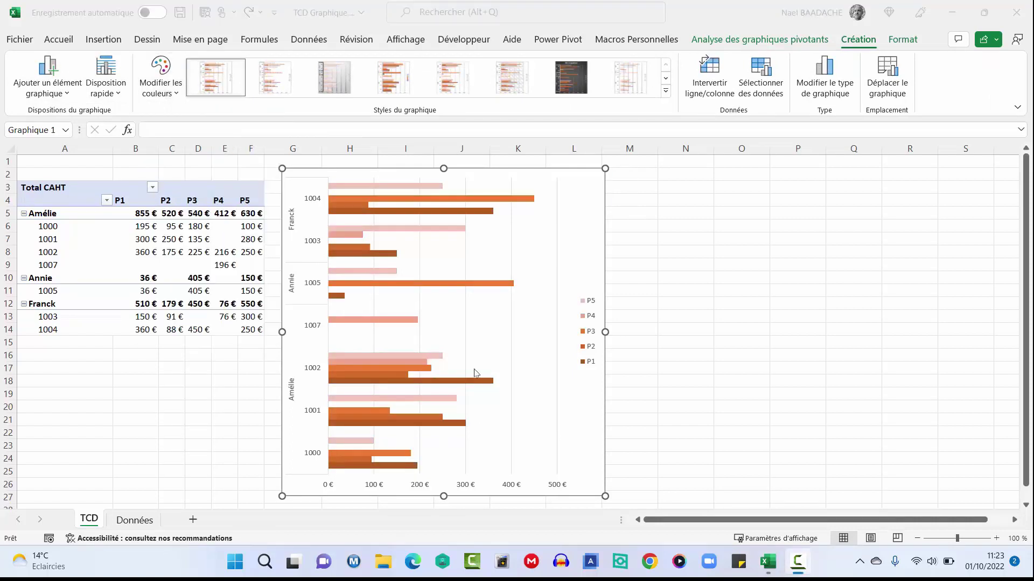
Format the P5 data series with a gap width of 20 % and a series overlap of 10 %.
left_click(370, 186)
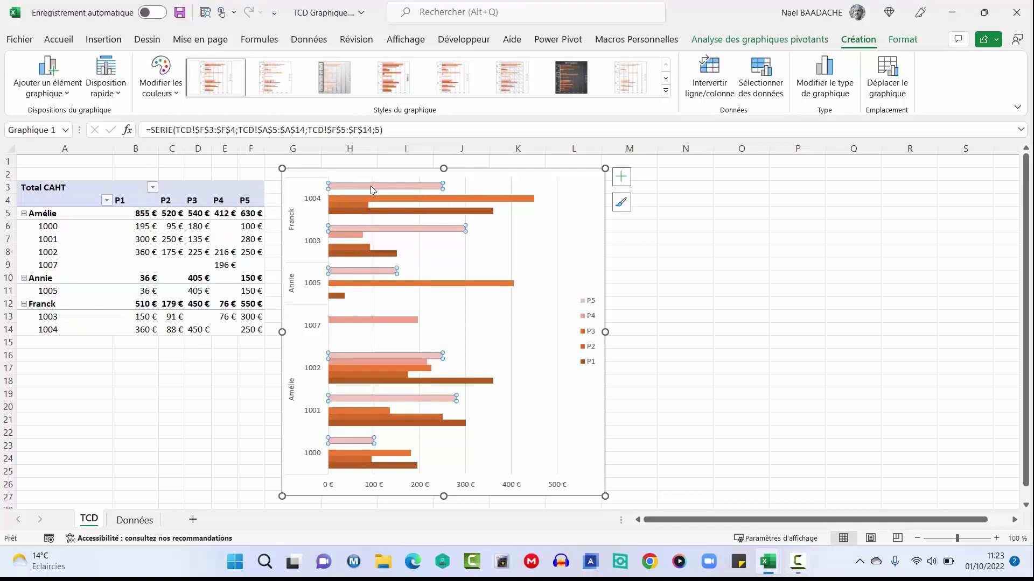
right_click(371, 189)
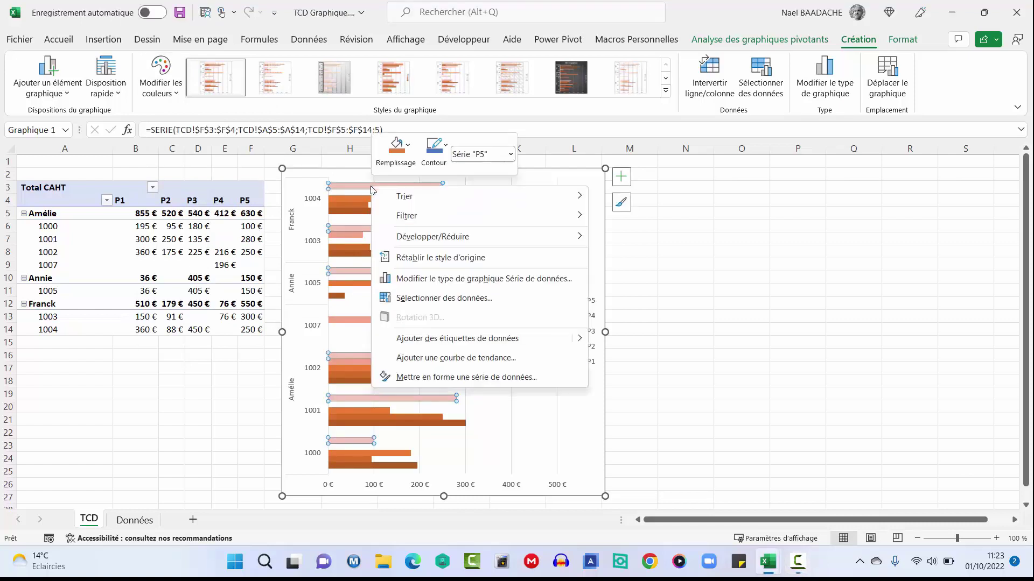
left_click(406, 378)
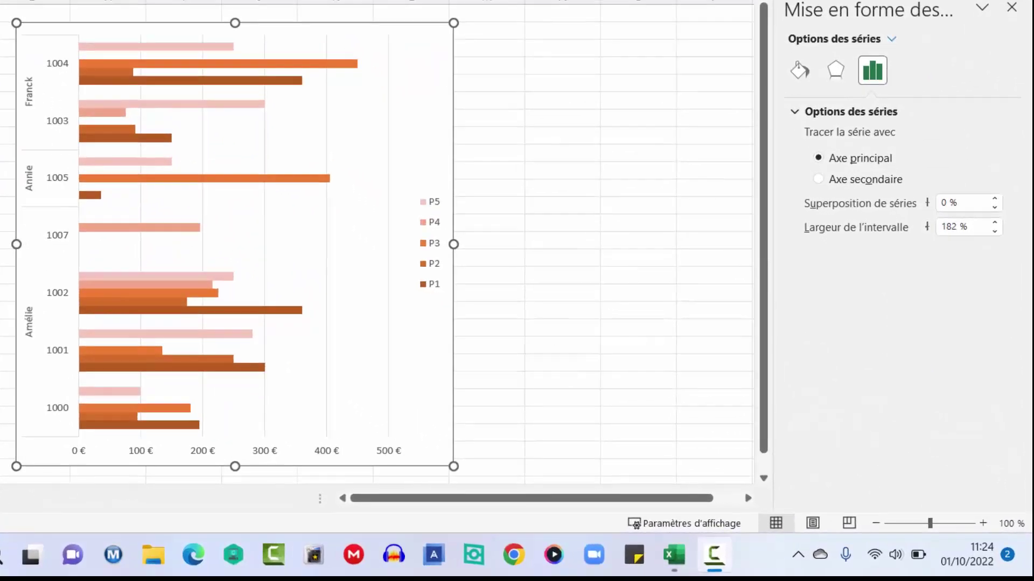
left_click(956, 226)
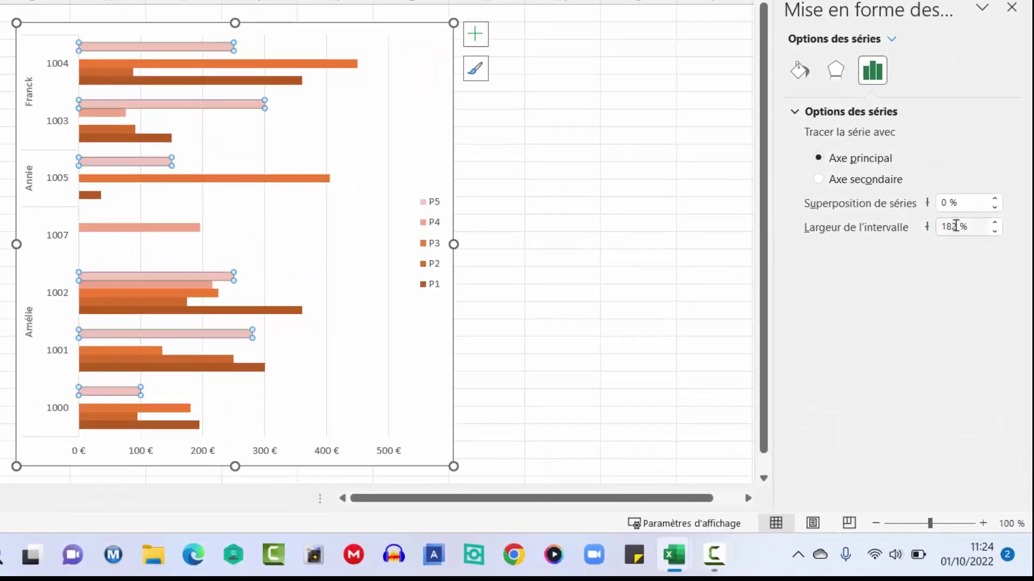
double_click(956, 226)
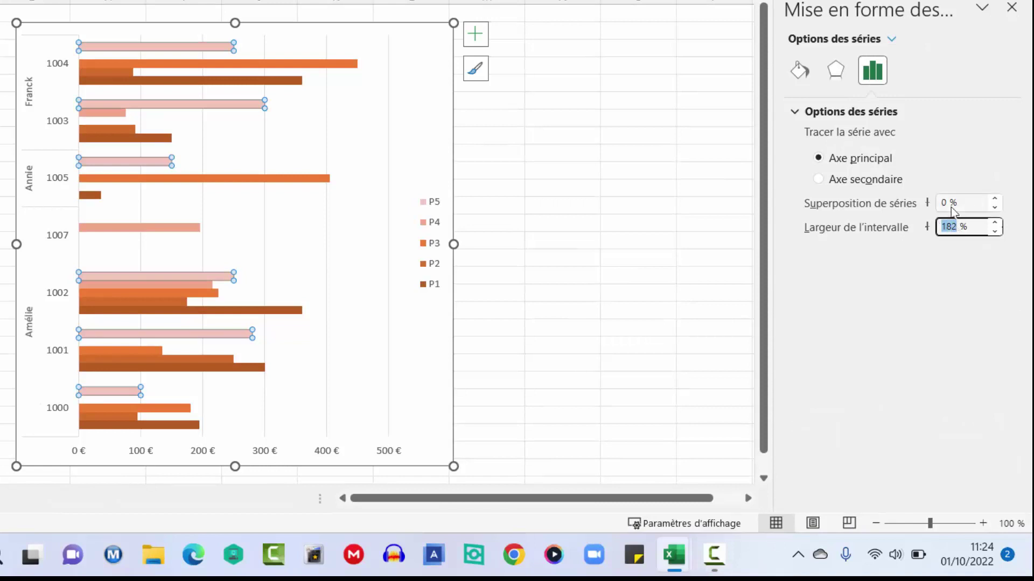
type("20")
left_click(956, 203)
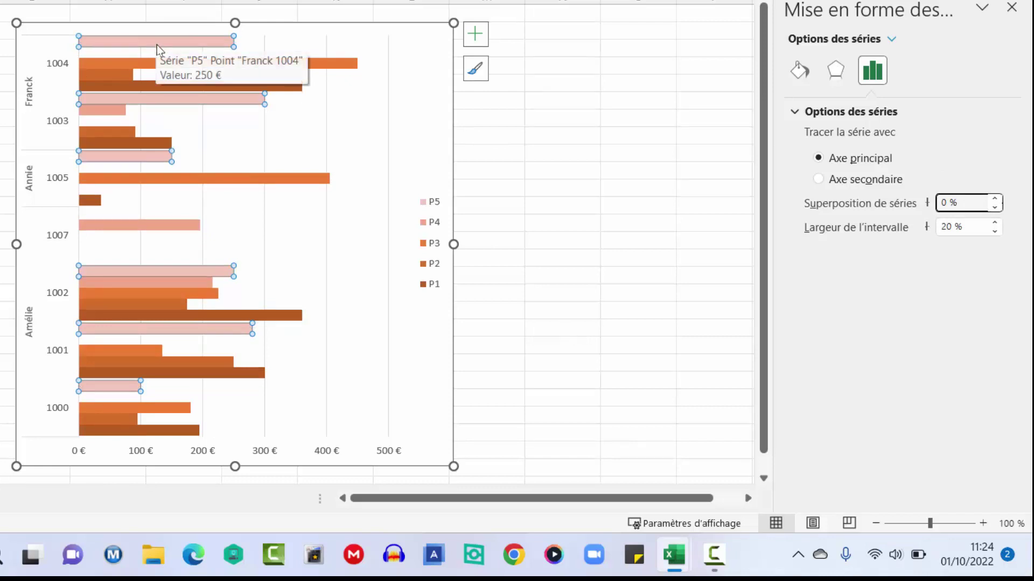
double_click(950, 204)
type("10")
key("Return")
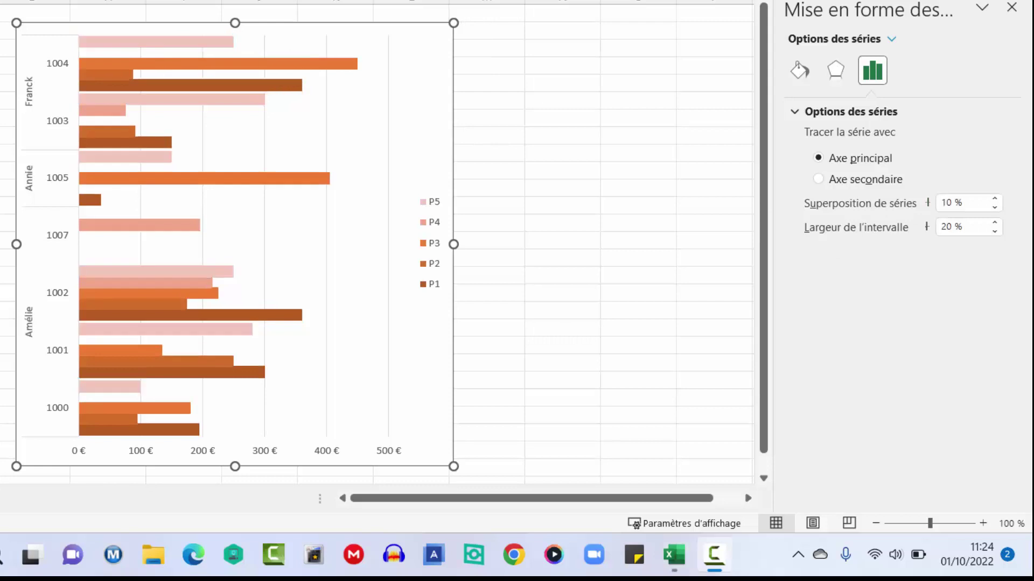
Set the minimum bound of the chart's horizontal value axis to 50.
left_click(82, 455)
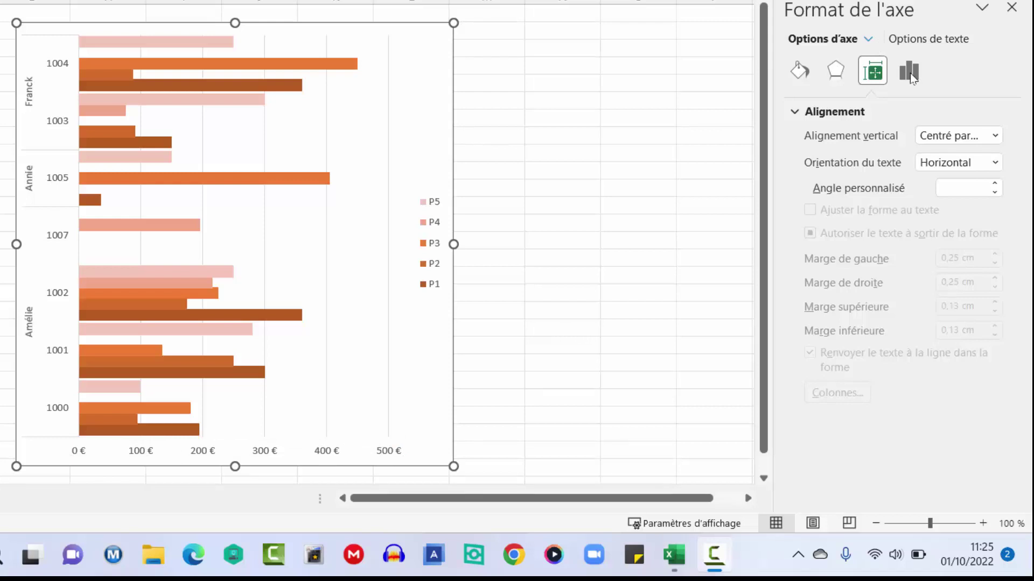
left_click(910, 73)
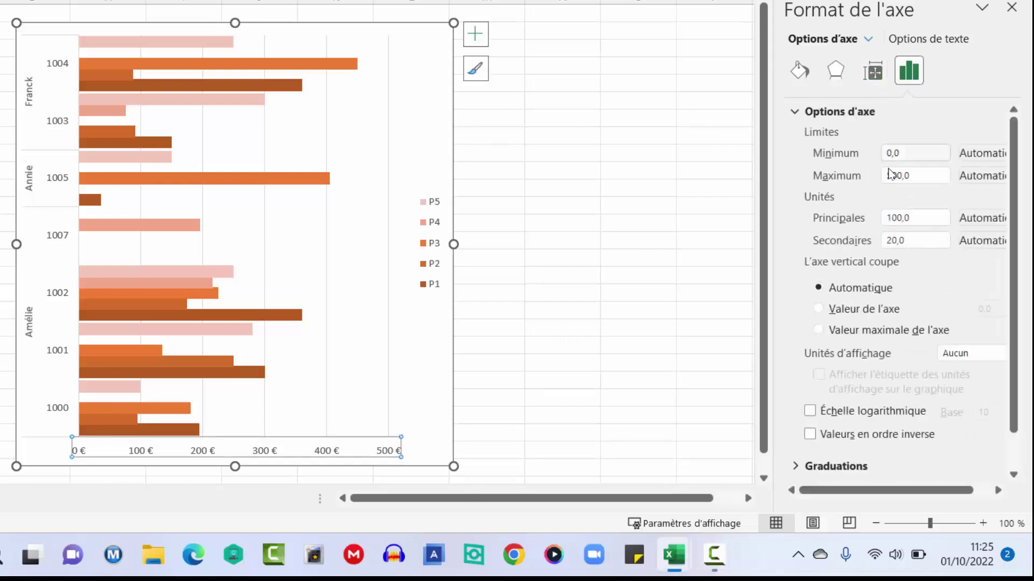
left_click(911, 155)
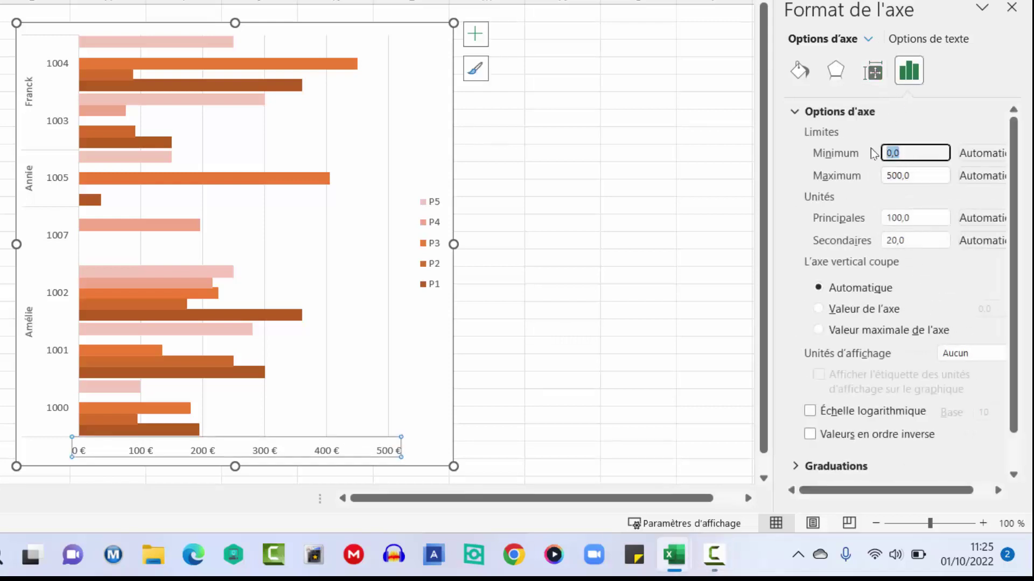
type("50")
left_click(915, 176)
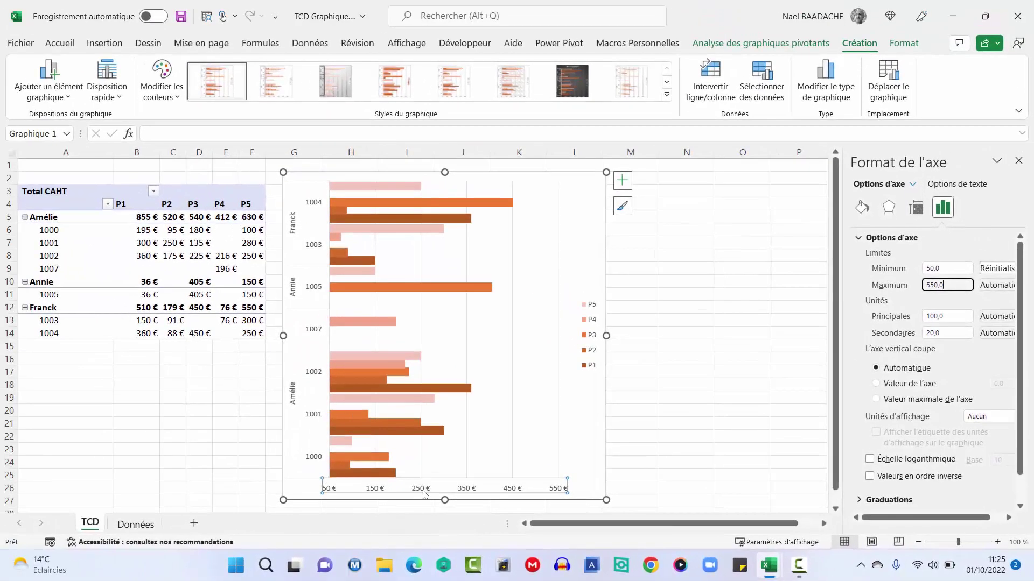
Make the chart's vertical category axis labels bold and black.
left_click(59, 44)
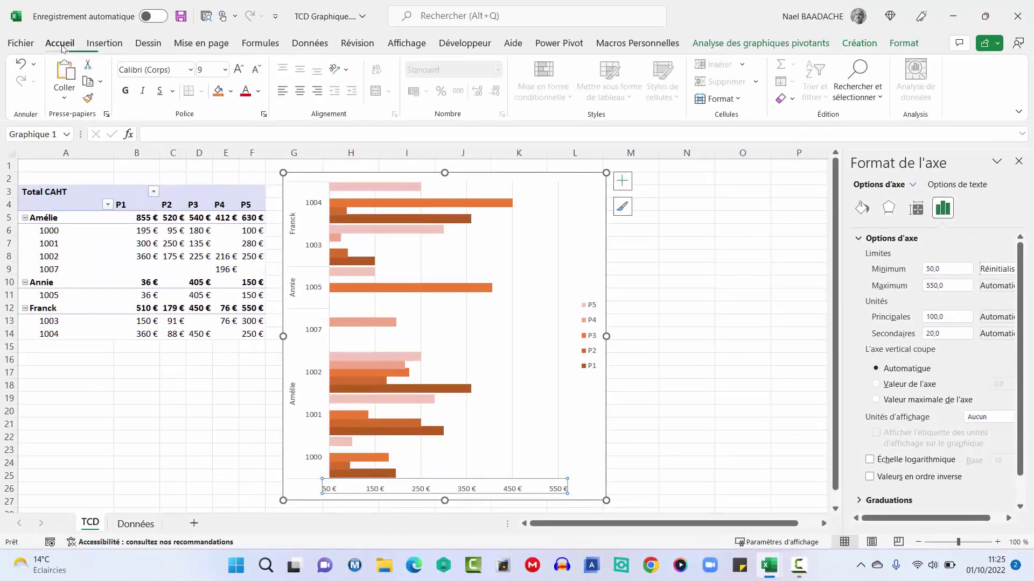
left_click(315, 335)
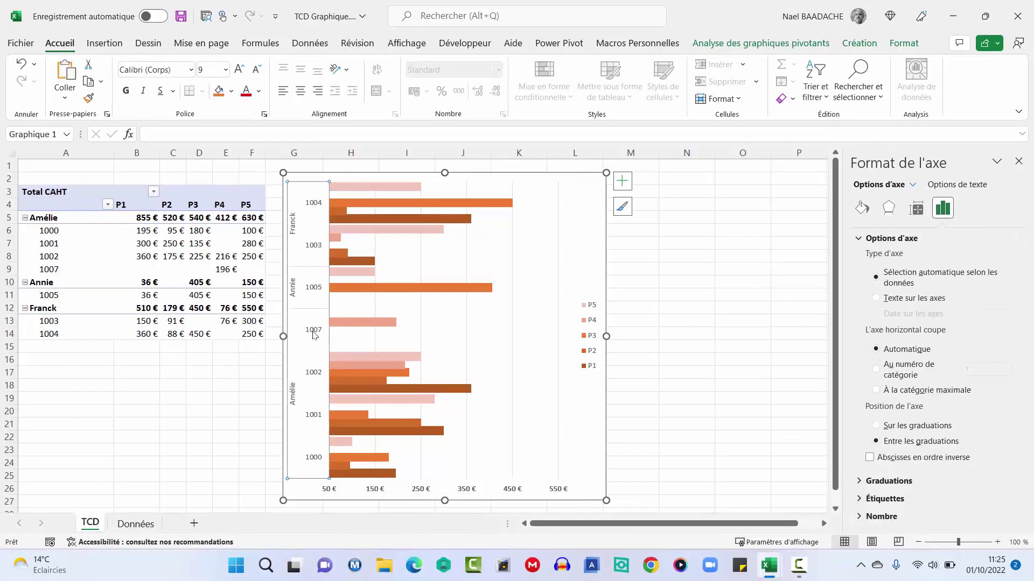
left_click(125, 91)
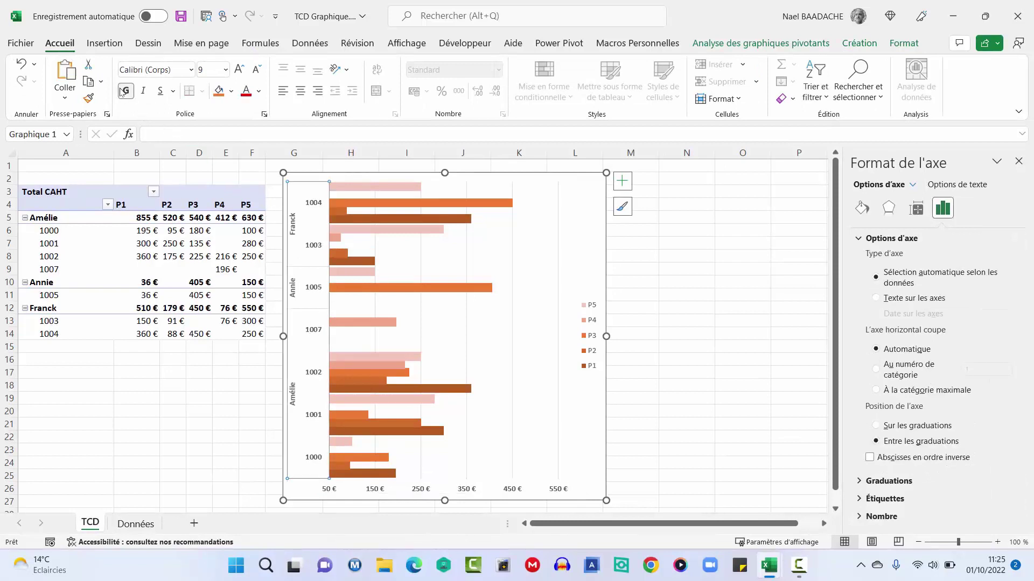
left_click(258, 91)
left_click(259, 111)
Make the chart legend text bold and enlarge its font size to 10.5.
left_click(592, 314)
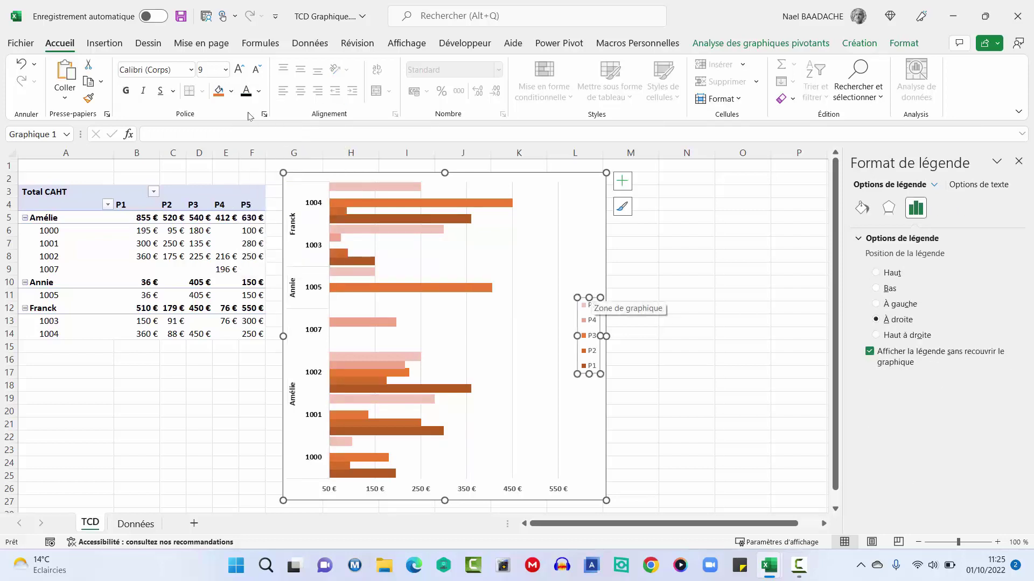
left_click(126, 93)
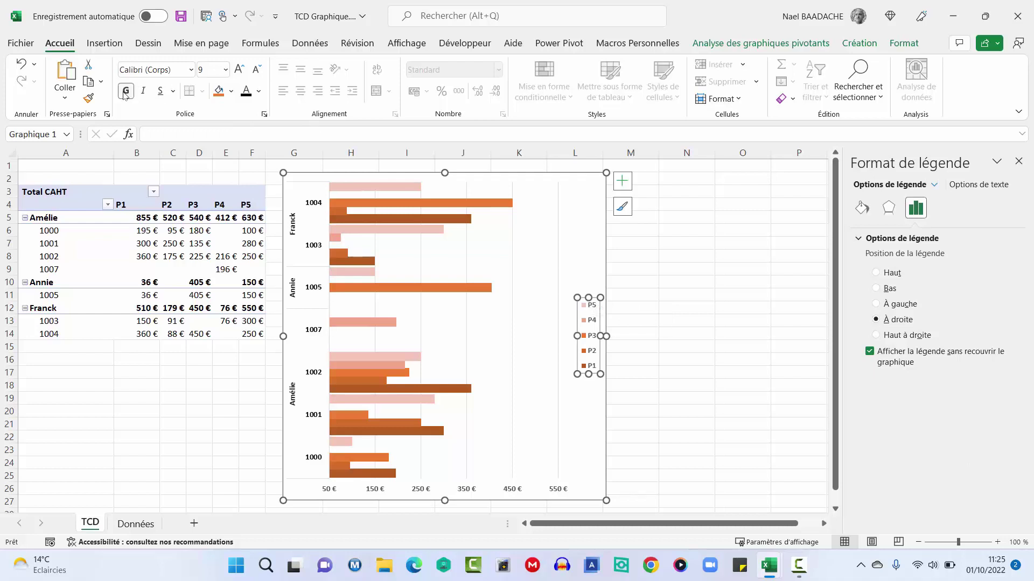
left_click(240, 69)
left_click(239, 70)
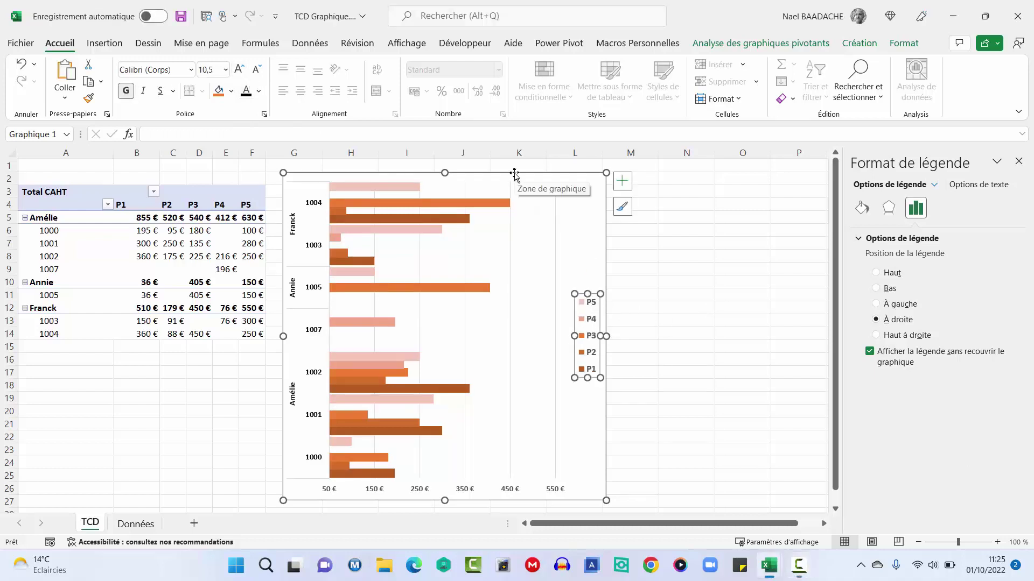
Add a title above the chart reading "C.A. Par Commercial" and move it to the chart's upper-left corner.
left_click(514, 175)
left_click(867, 49)
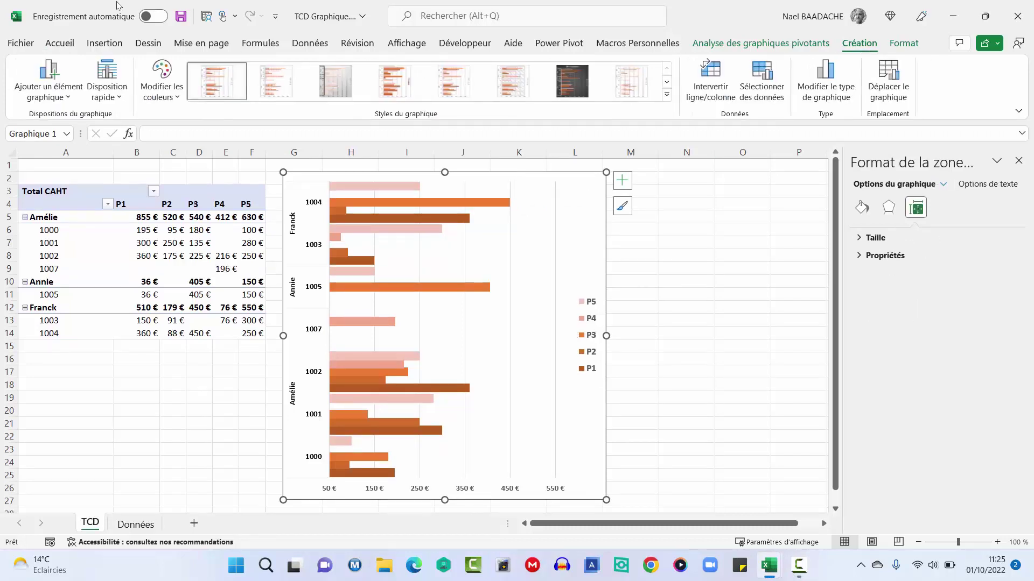
left_click(59, 101)
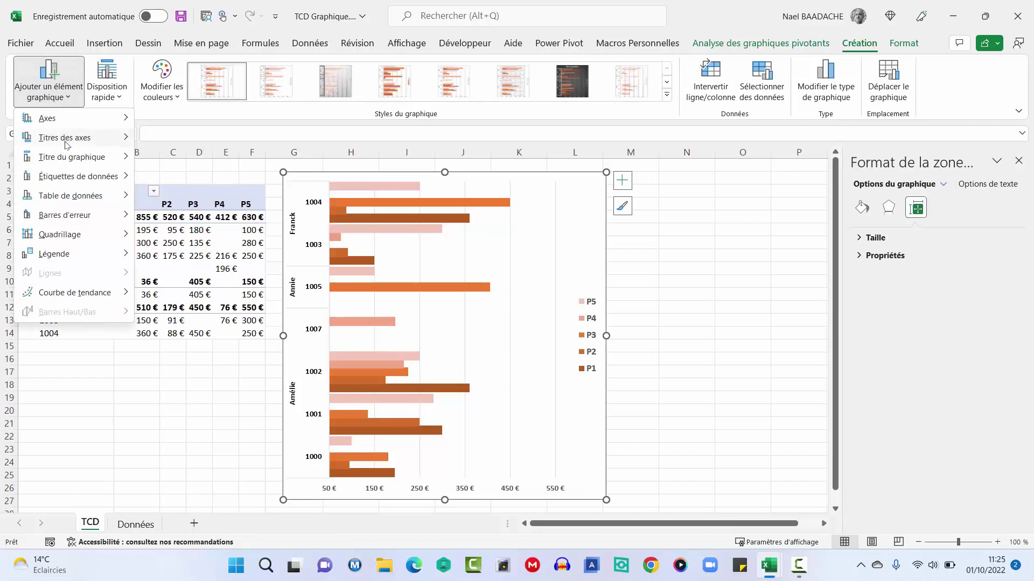
mouse_move(69, 162)
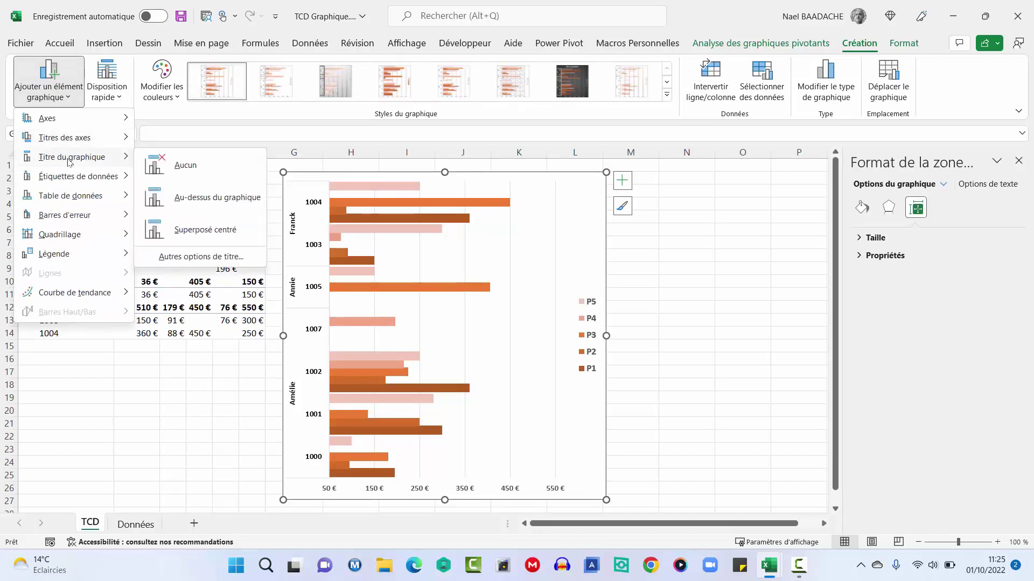
left_click(189, 198)
left_click(439, 188)
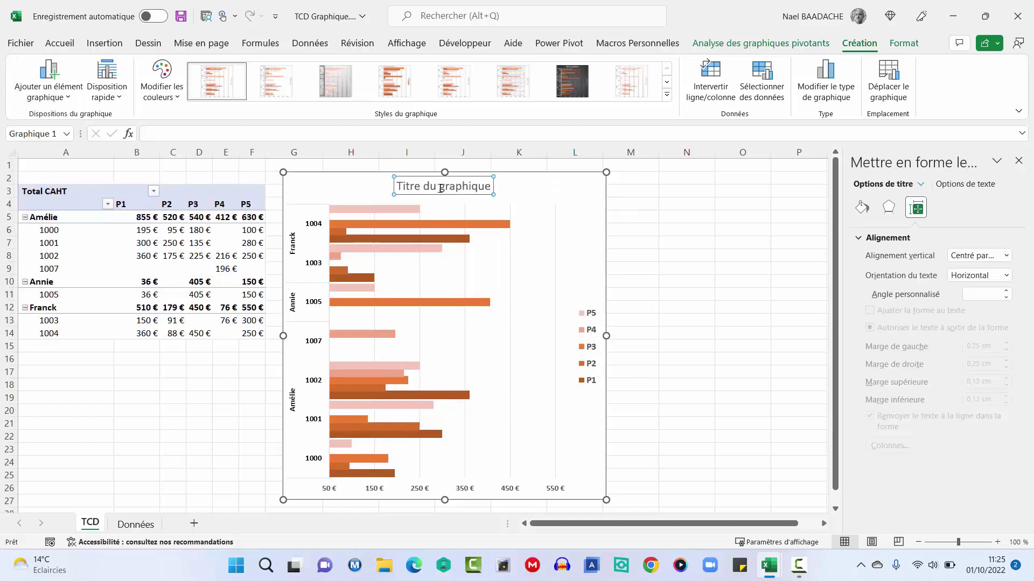
triple_click(440, 187)
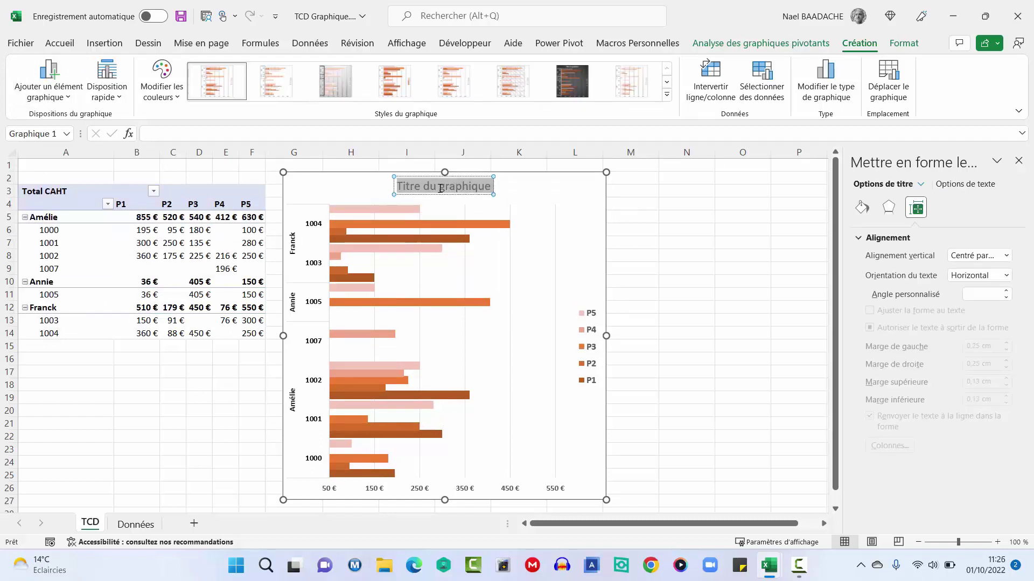
type("C.A.")
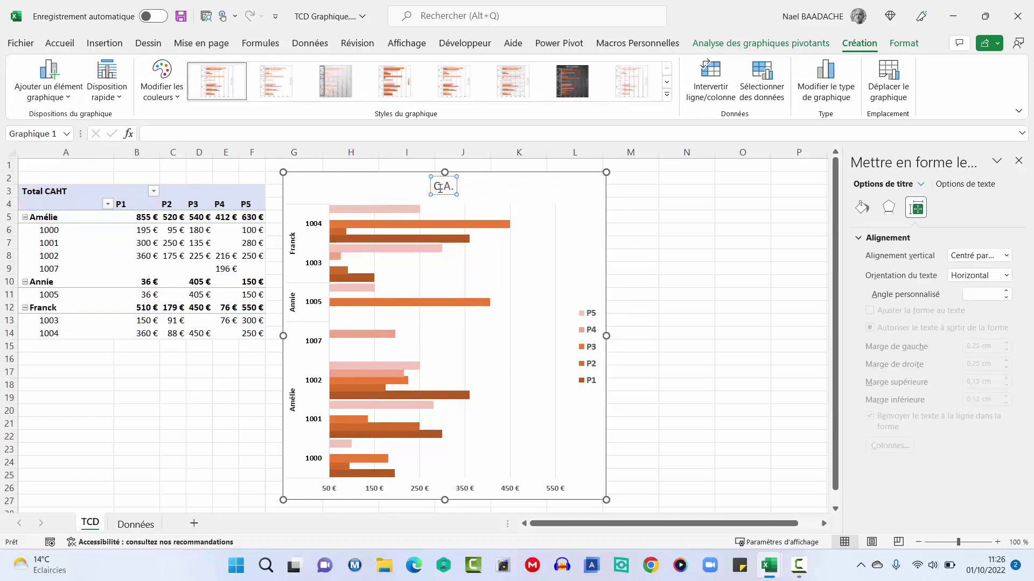
type(" Par Comm")
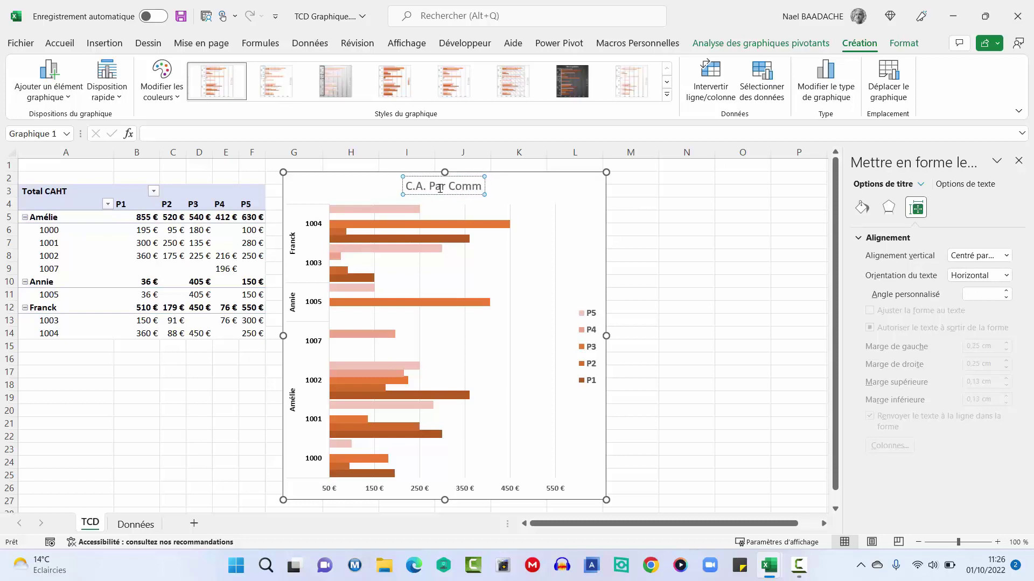
type("ercial")
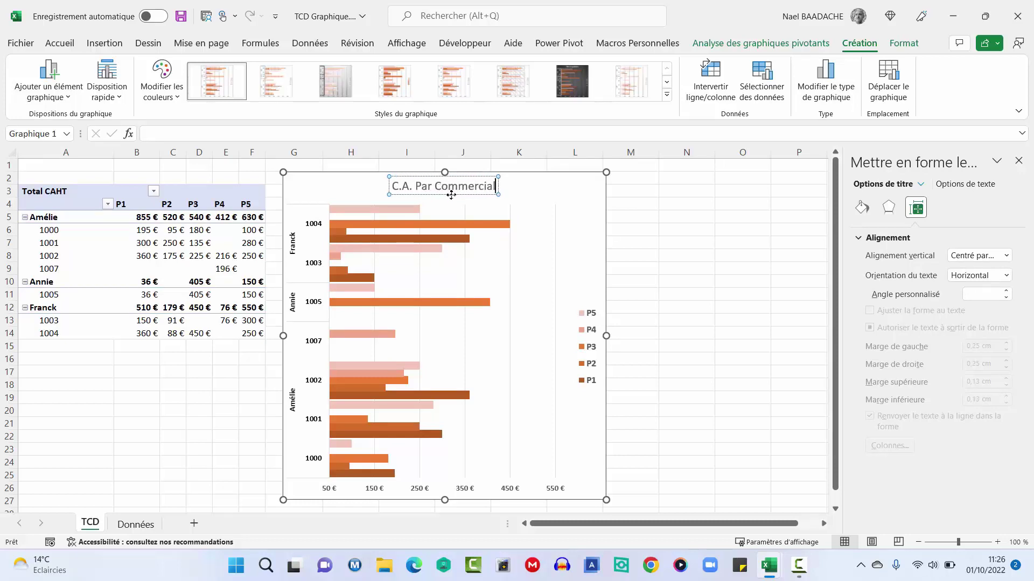
left_click_drag(451, 195, 355, 199)
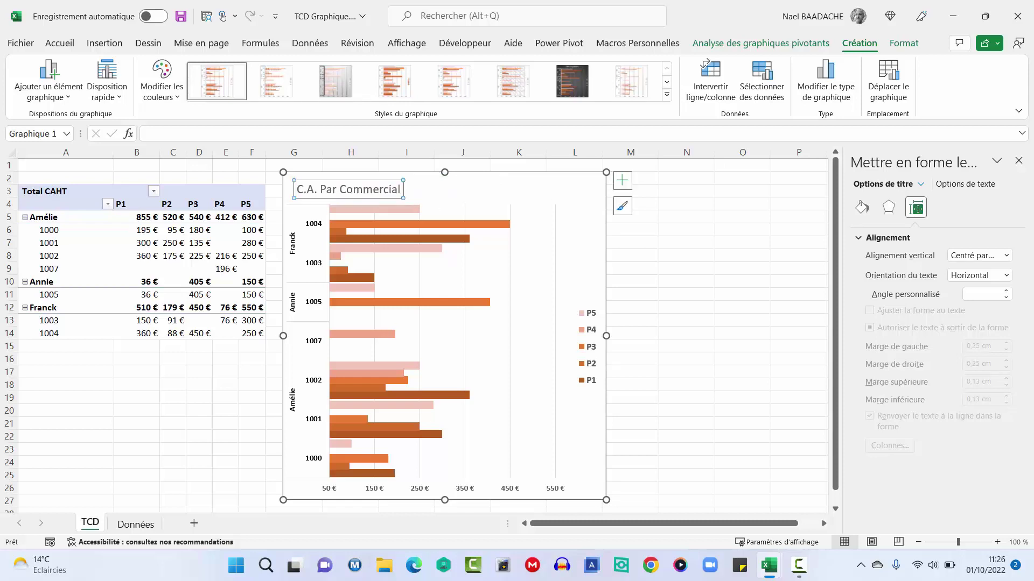
key("F10")
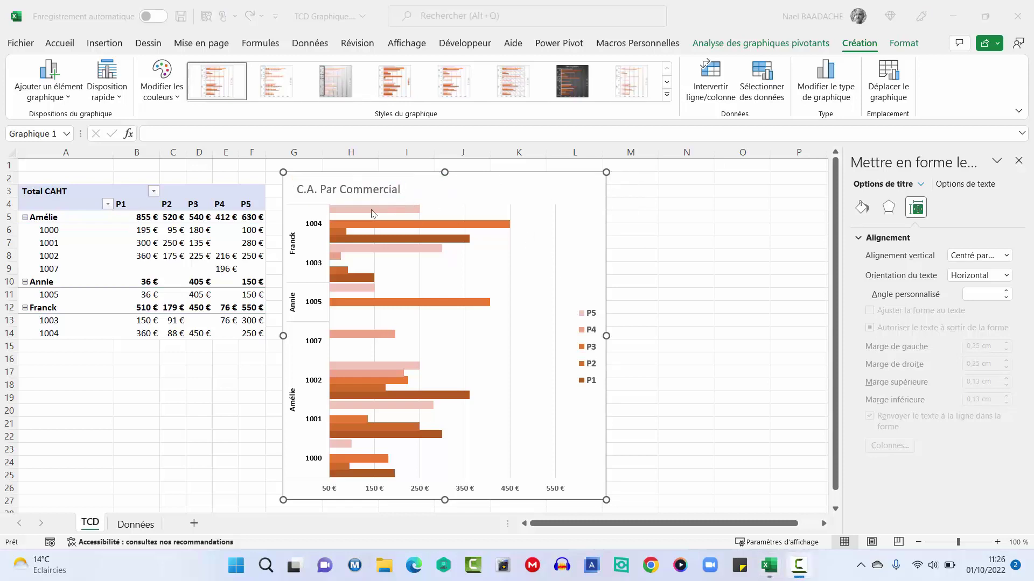
Add data labels to all chart series, placed at the outside end of the bars.
left_click(577, 175)
left_click(622, 182)
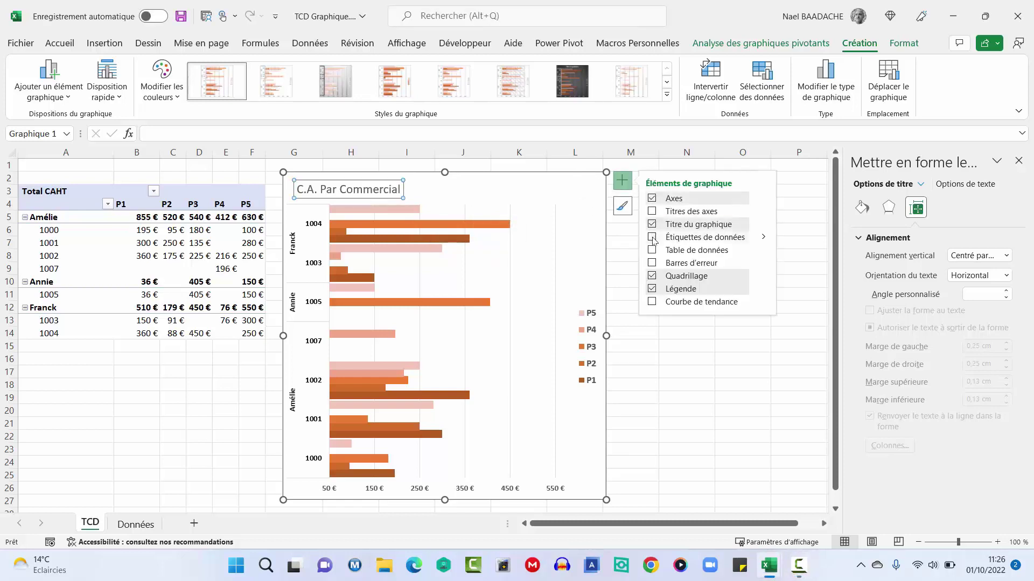
left_click(652, 238)
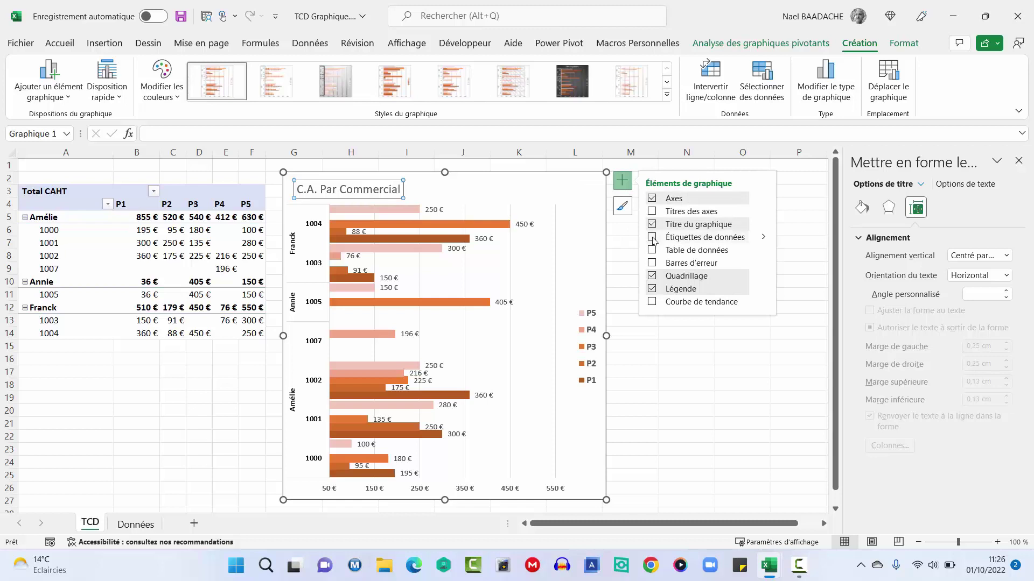
left_click(765, 240)
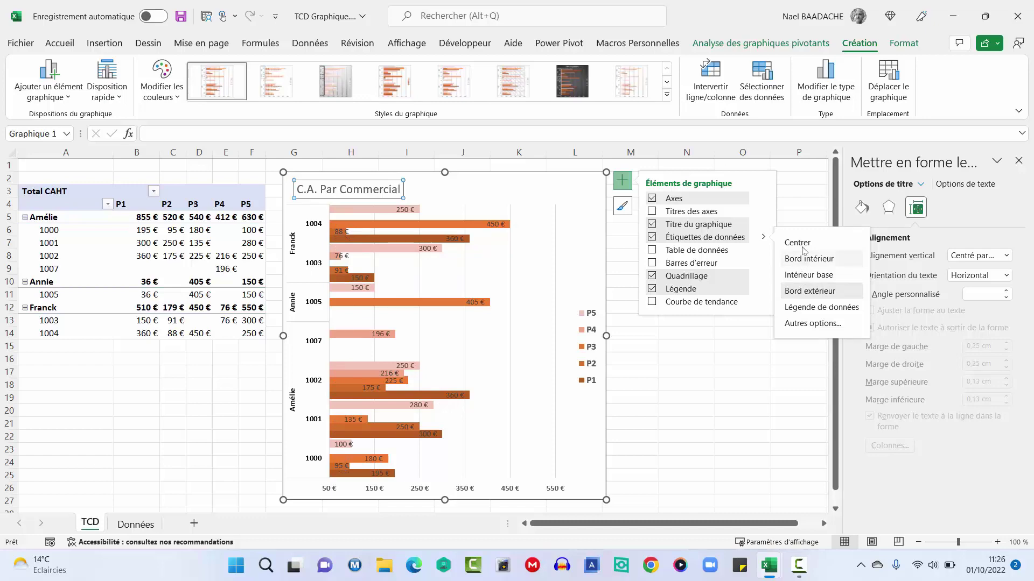
left_click(796, 401)
Make the data labels of the P3, P5, P2 and P1 series bold and close the formatting pane.
left_click(527, 224)
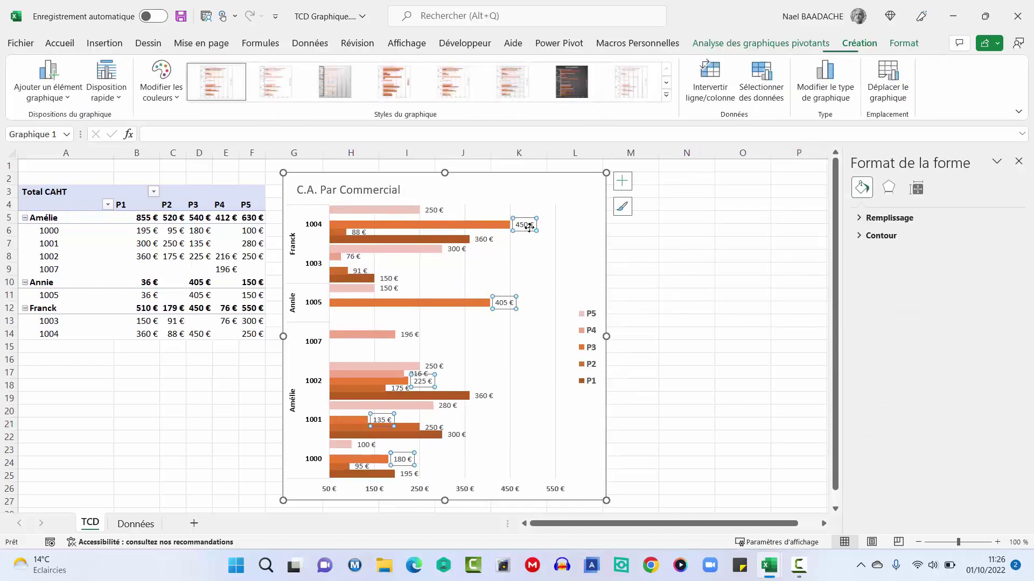
left_click(59, 43)
left_click(126, 91)
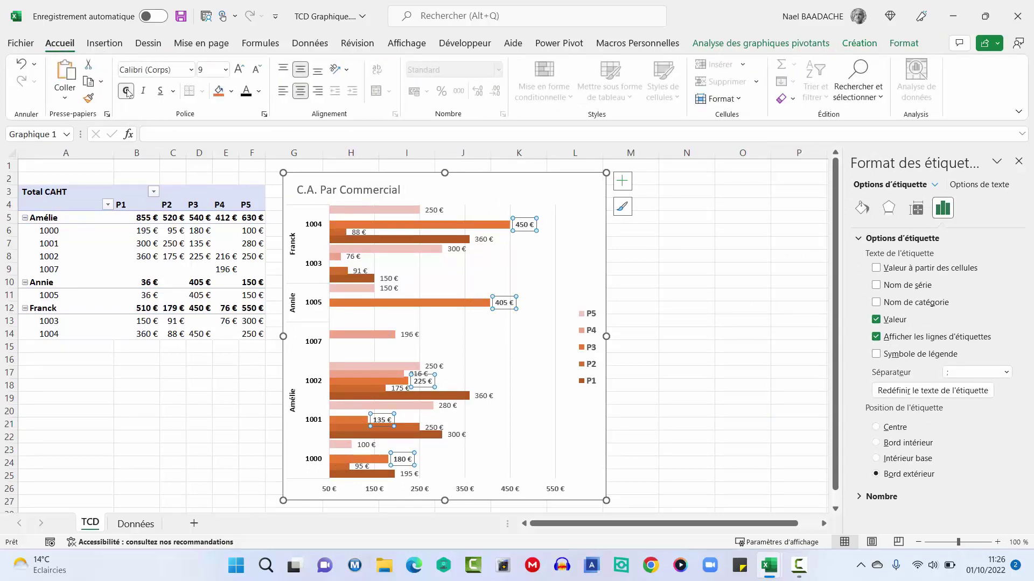
left_click(432, 212)
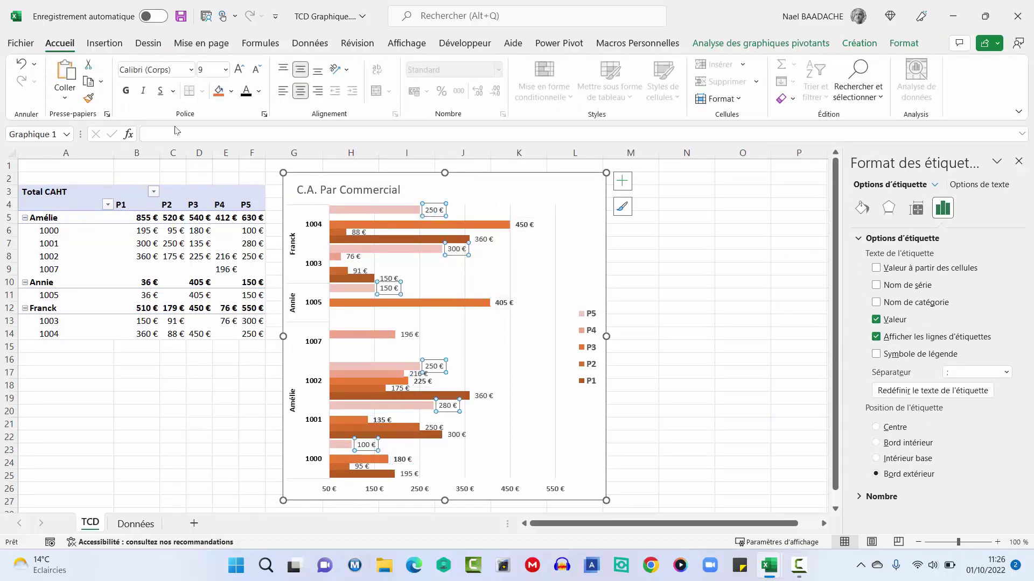
left_click(127, 93)
left_click(357, 231)
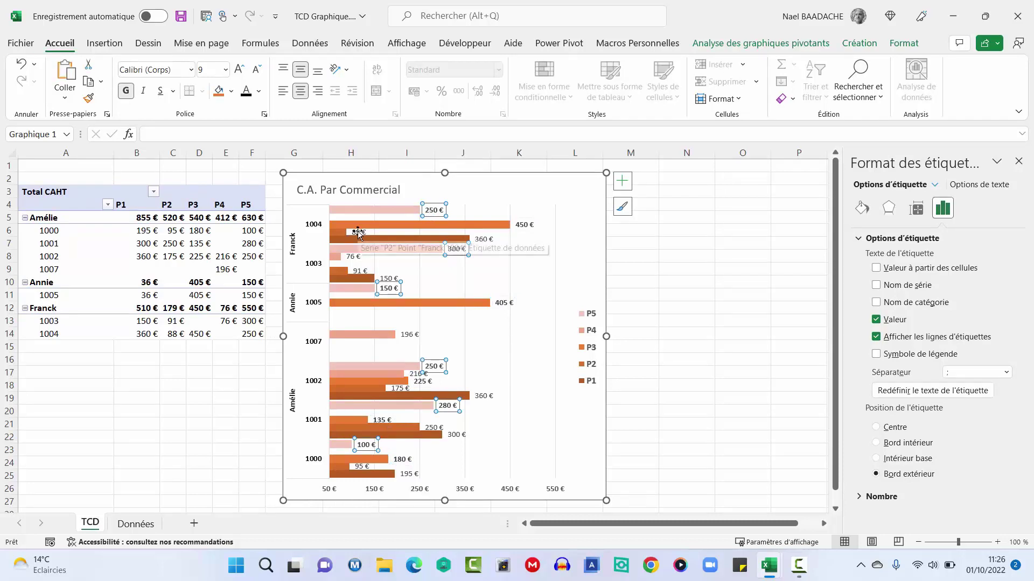
left_click(127, 92)
left_click(388, 278)
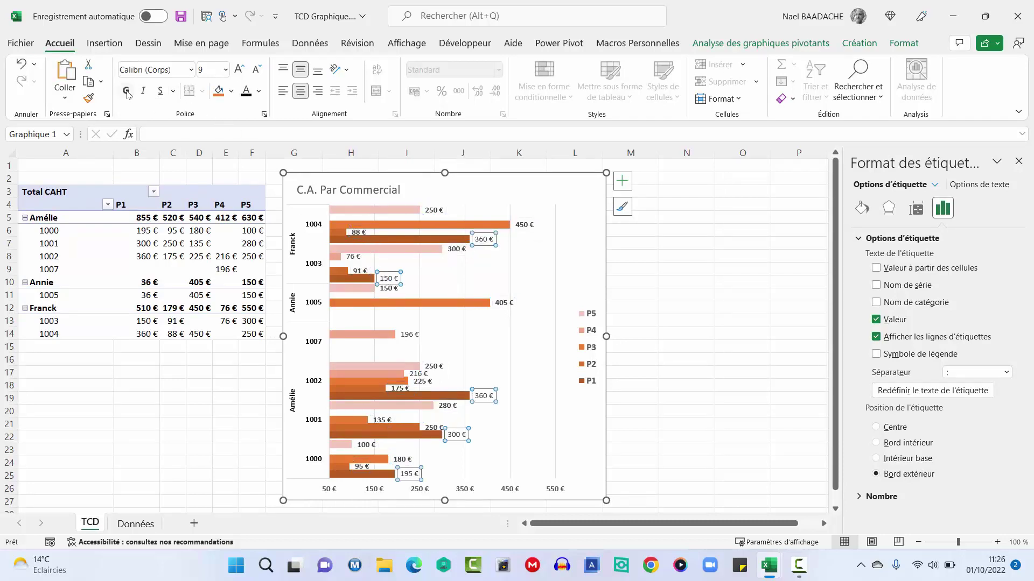
left_click(127, 93)
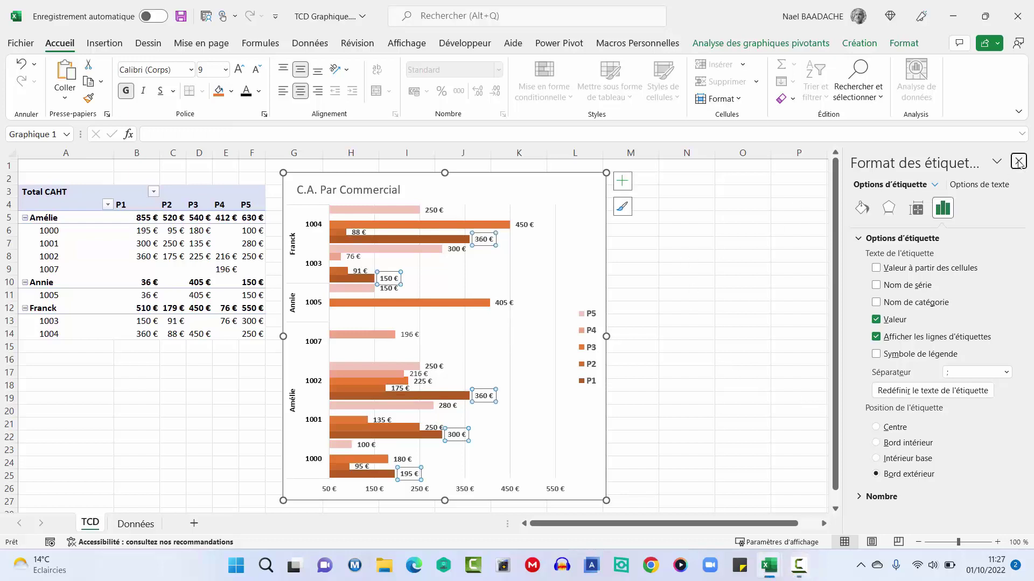
left_click(1018, 162)
left_click(721, 278)
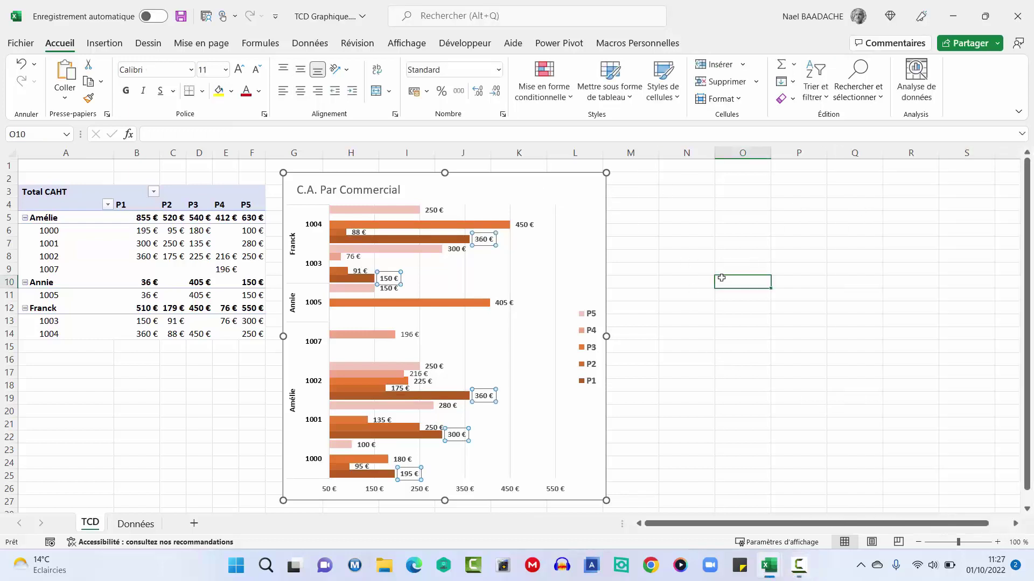
Insert a slicer for the pivot table's Produit field and place it just to the right of the chart.
left_click(163, 248)
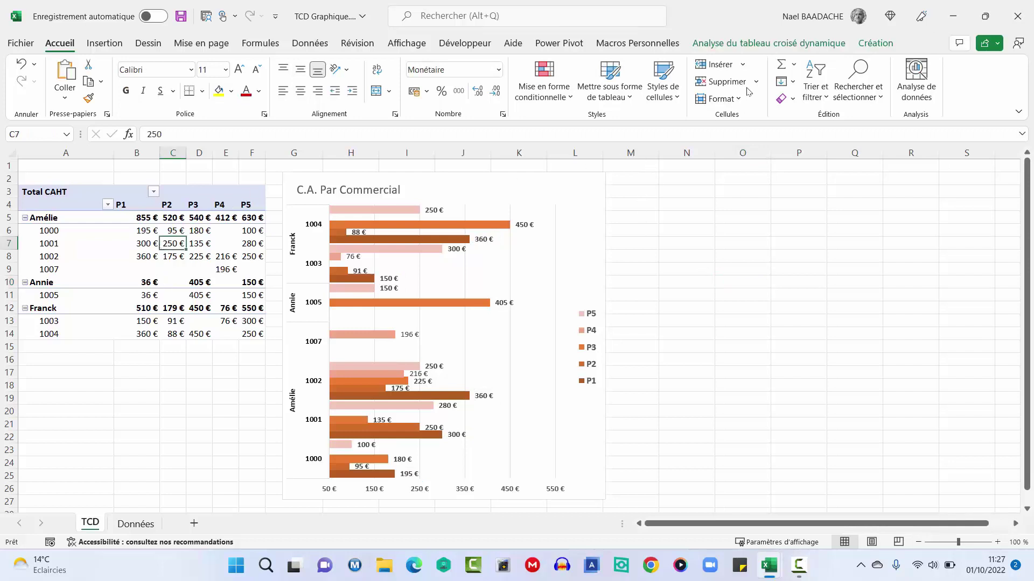
left_click(767, 43)
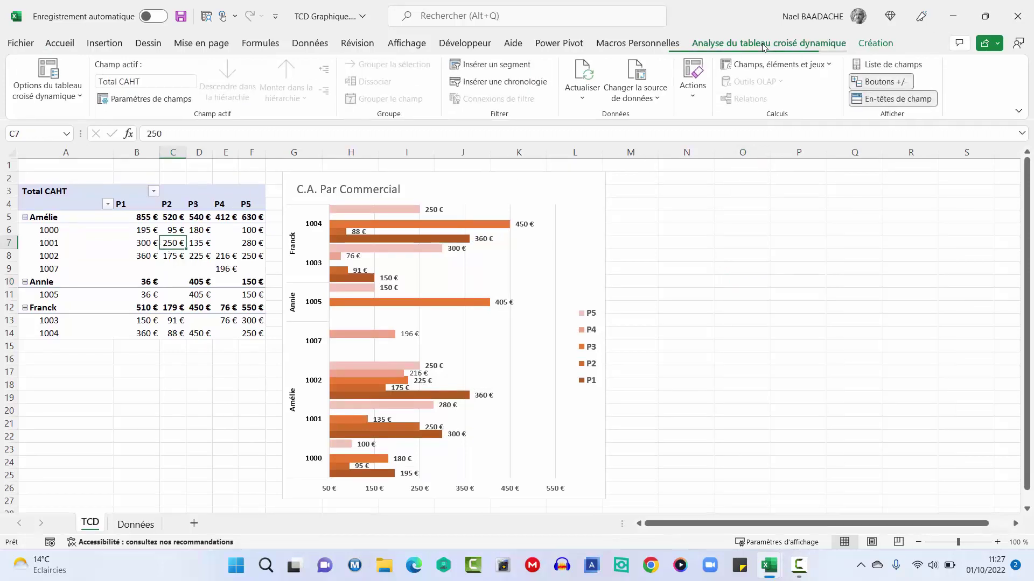
left_click(511, 65)
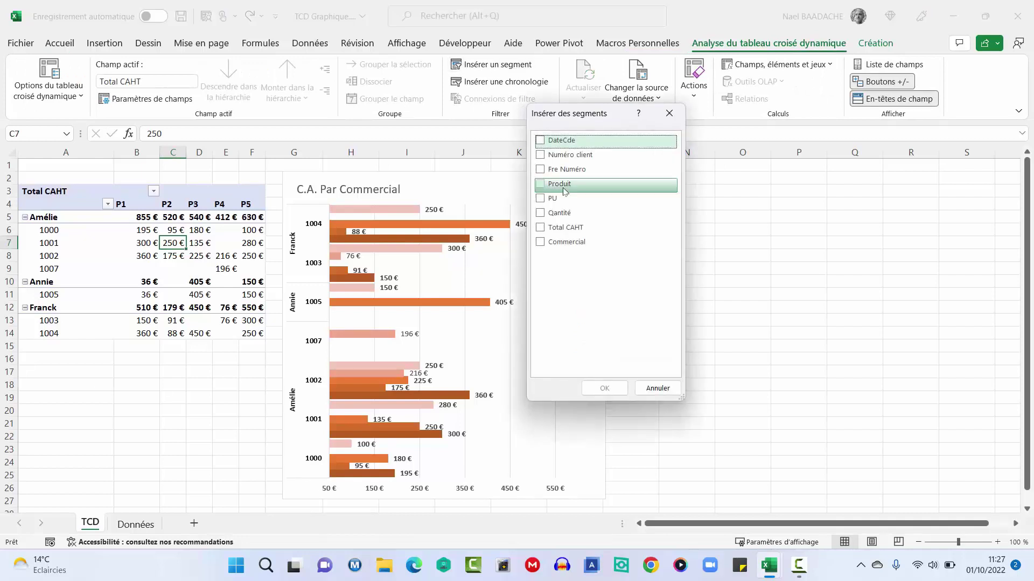
left_click(555, 184)
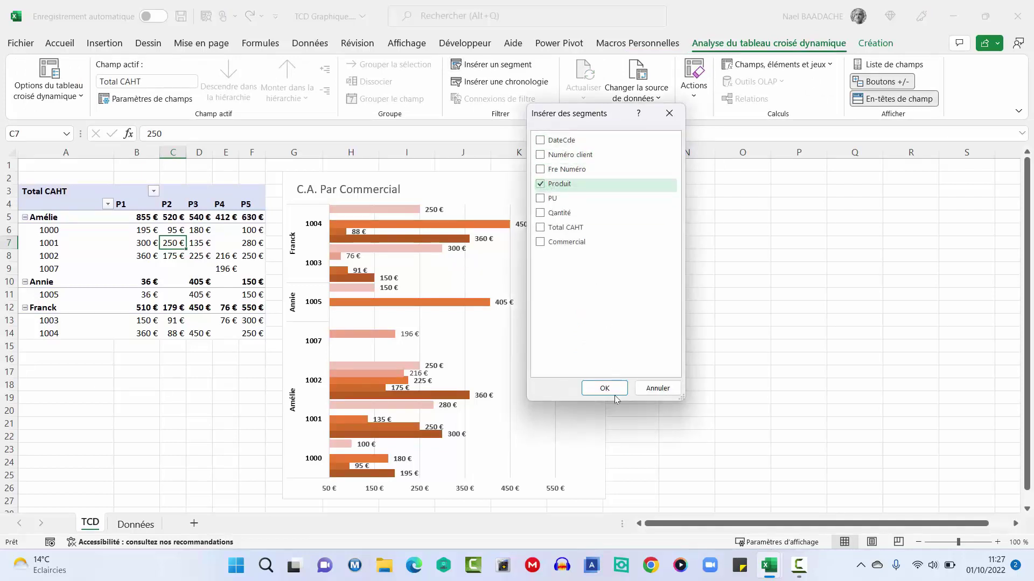
left_click(604, 389)
left_click_drag(599, 278, 693, 175)
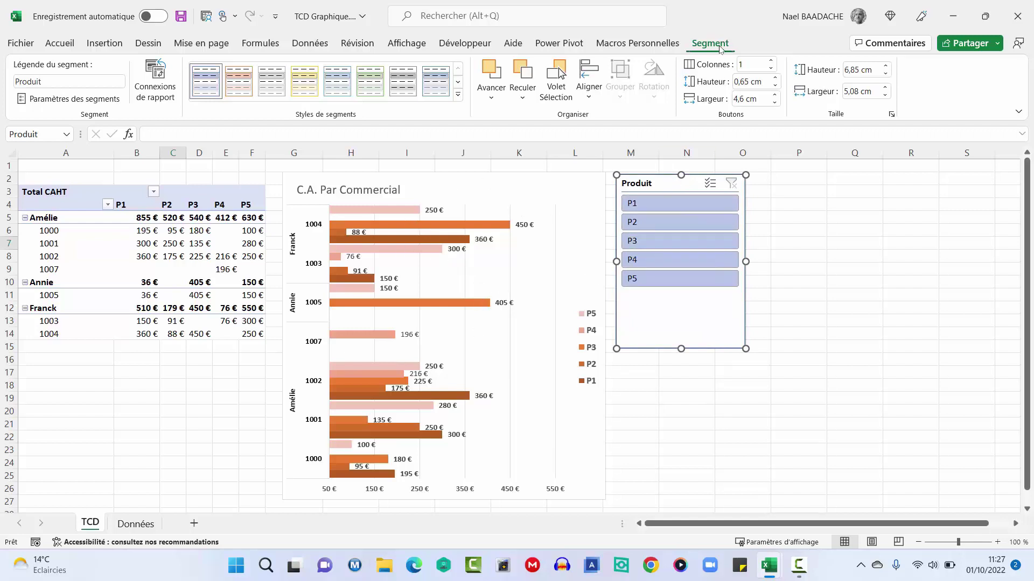
Apply the light orange style to the Produit slicer and the matching light orange style to the pivot table.
left_click(239, 80)
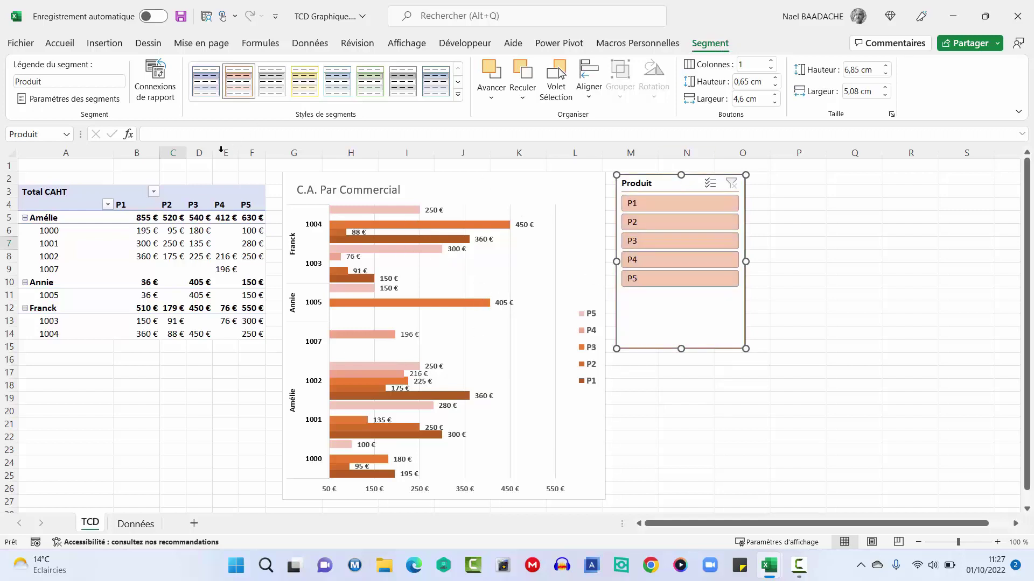
left_click(83, 192)
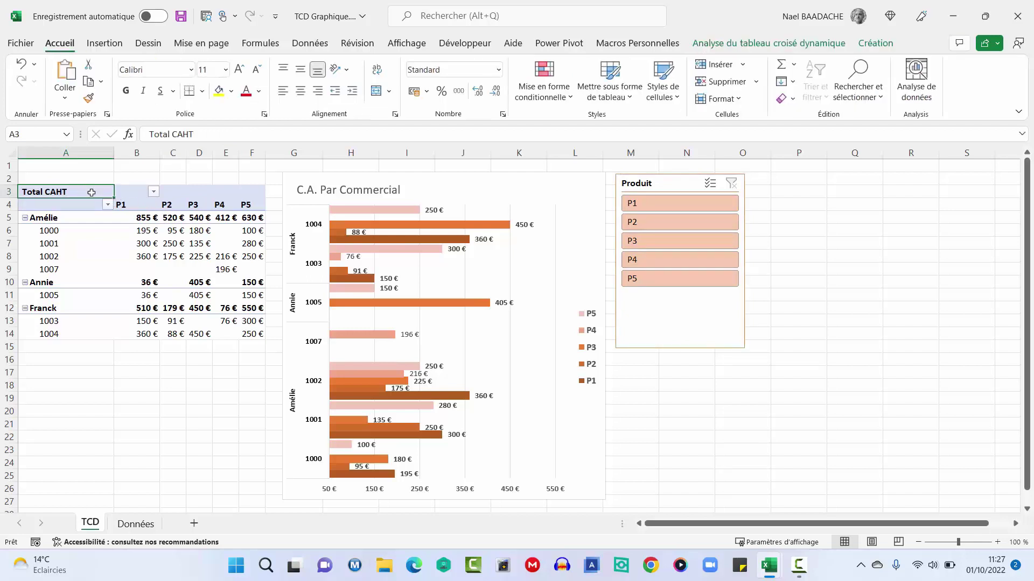
left_click(877, 44)
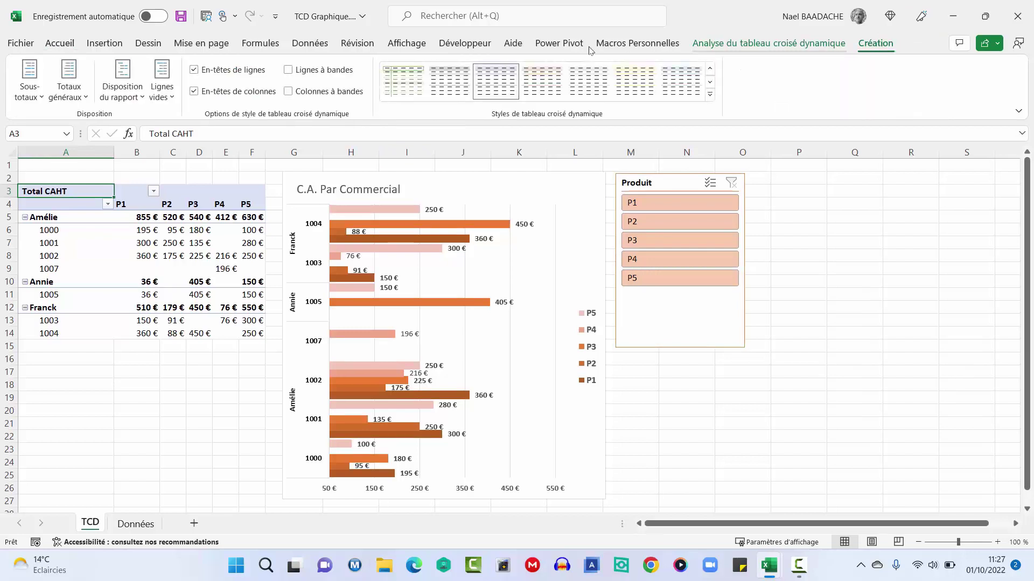
left_click(546, 85)
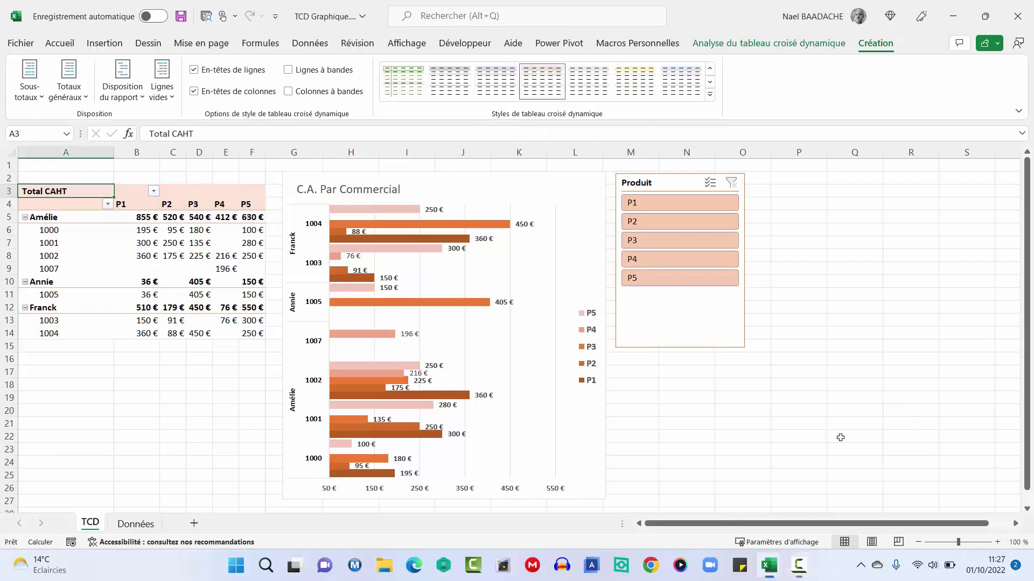
left_click(852, 397)
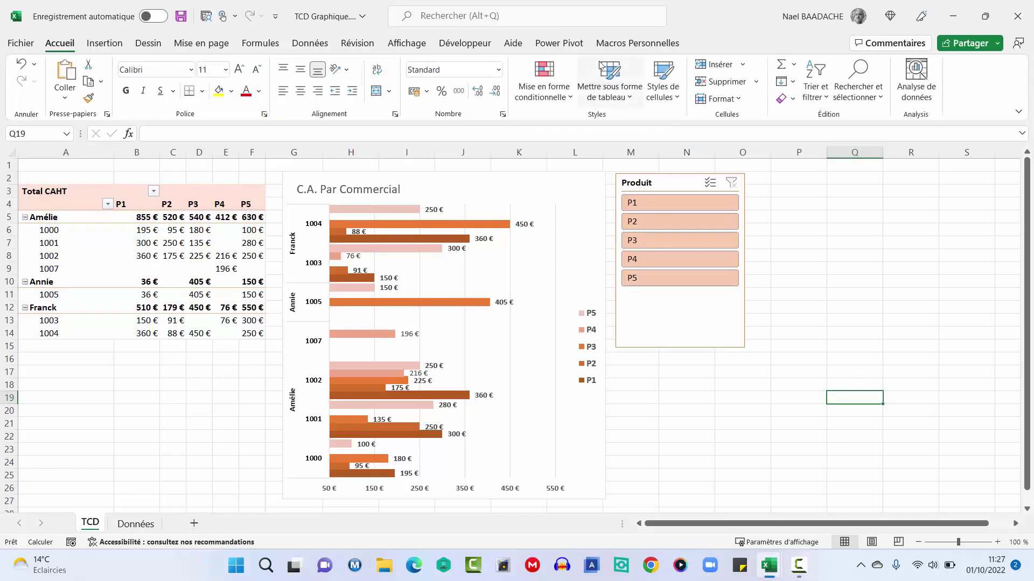
Hide the TCD sheet's gridlines and shorten the Produit slicer to end just below the P5 item.
left_click(910, 335)
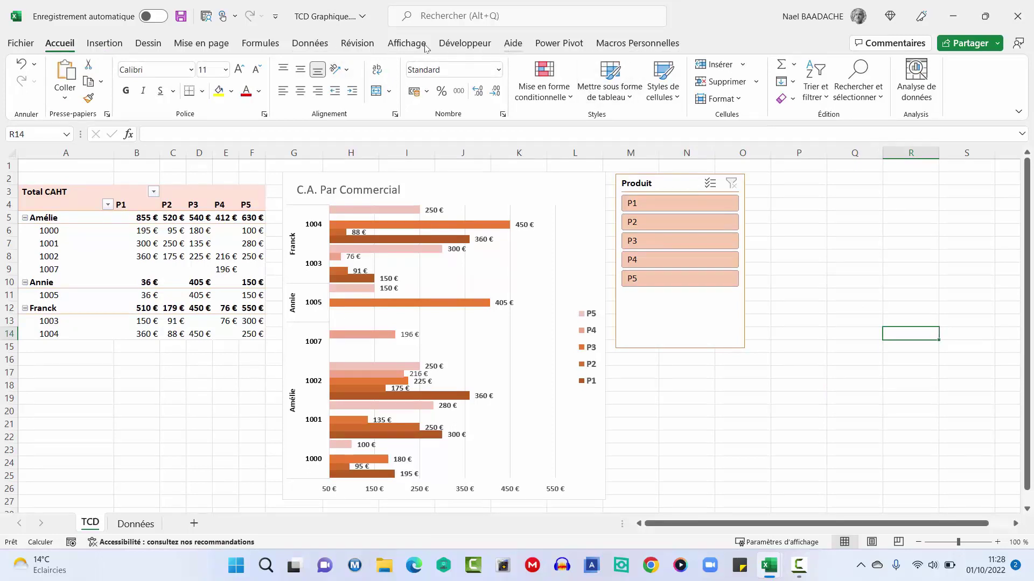
left_click(407, 43)
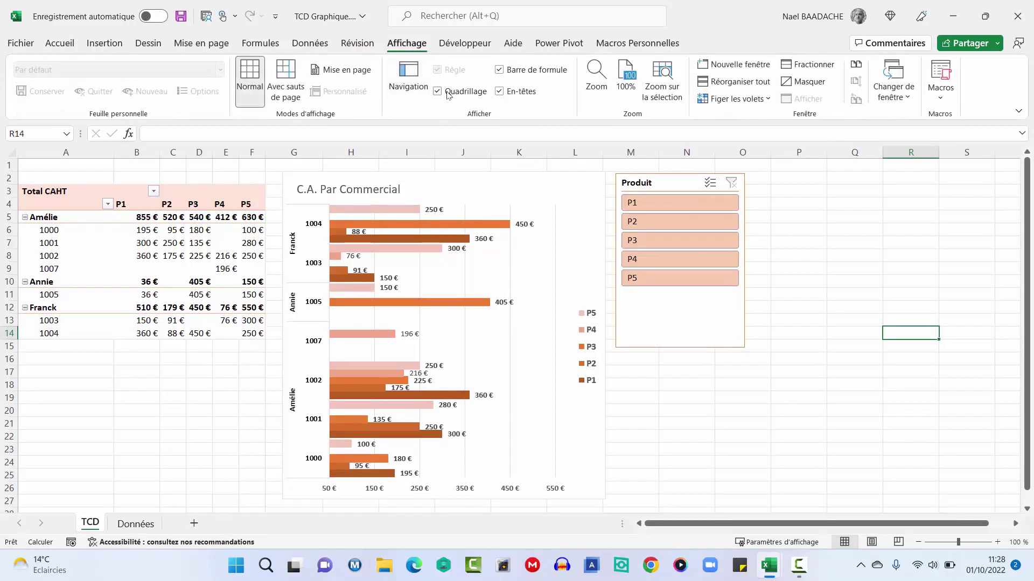
left_click(449, 94)
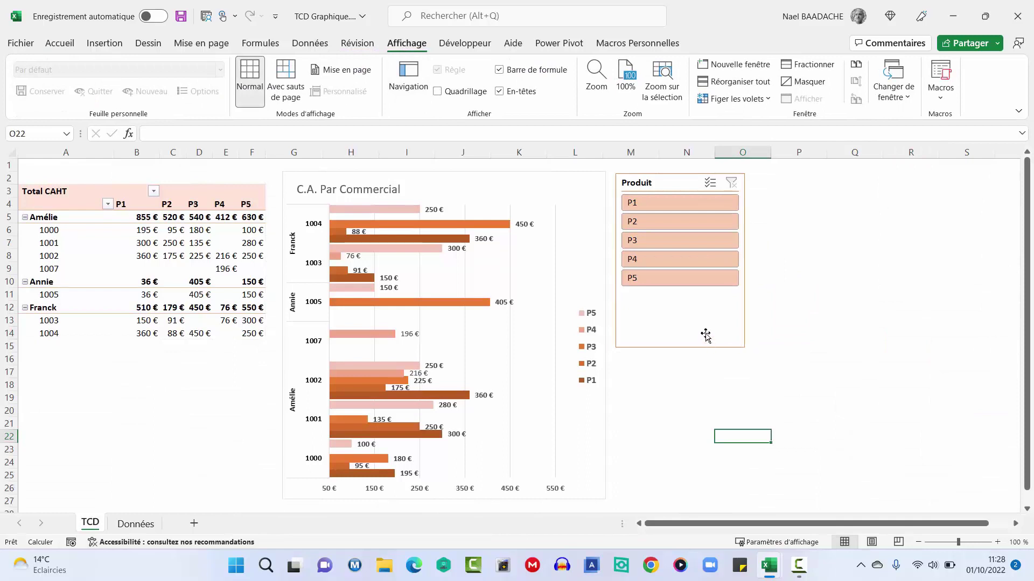
left_click(706, 334)
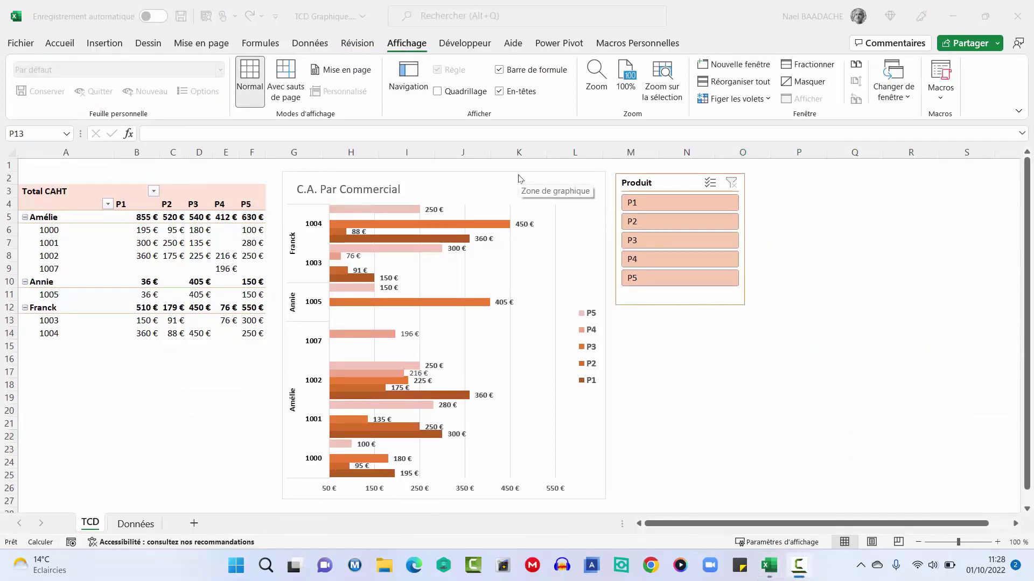
Open PowerPoint, create a blank presentation, and clear its first slide of the title and subtitle placeholders, closing the design suggestions.
left_click(235, 566)
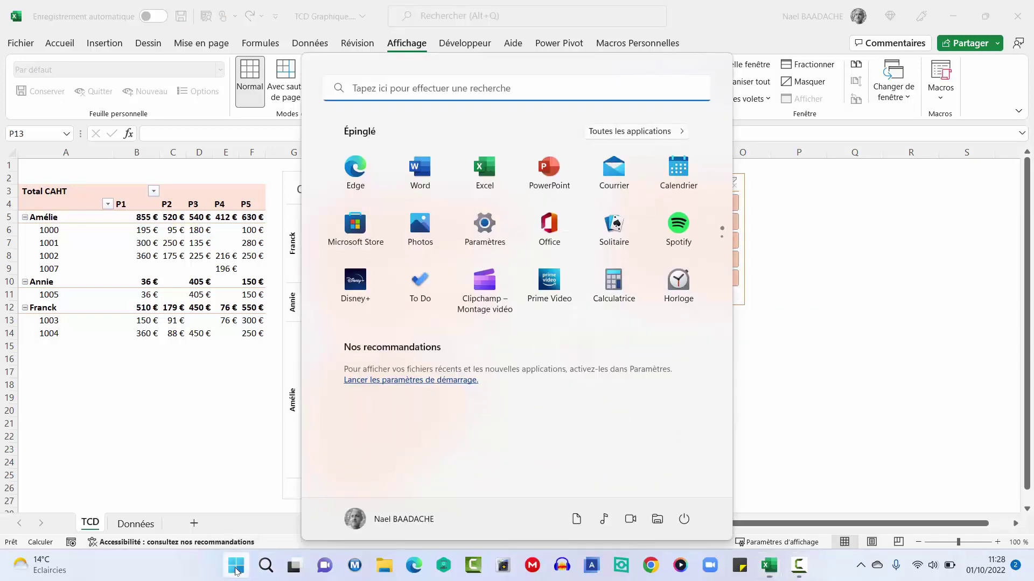
left_click(558, 178)
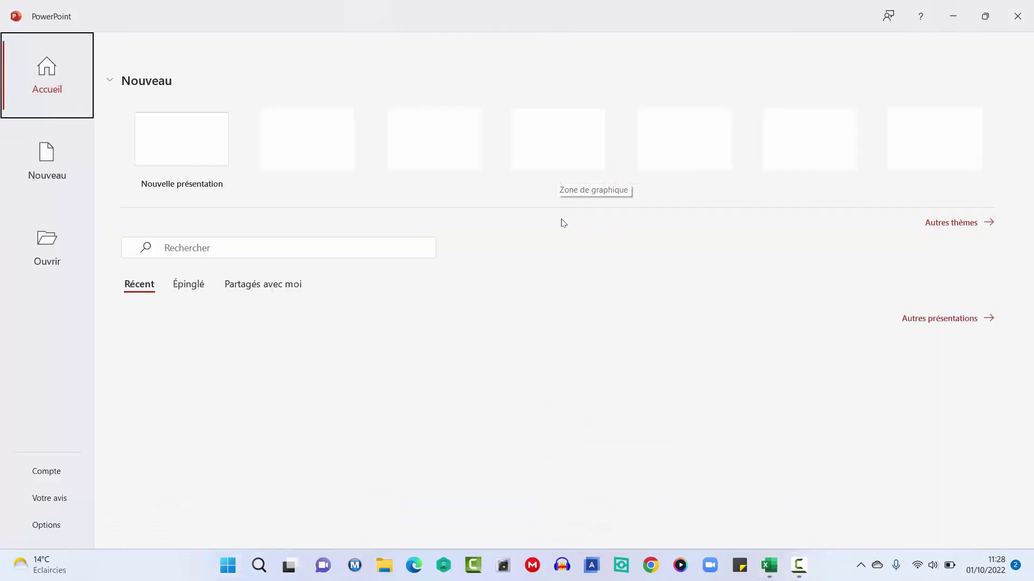
left_click(168, 143)
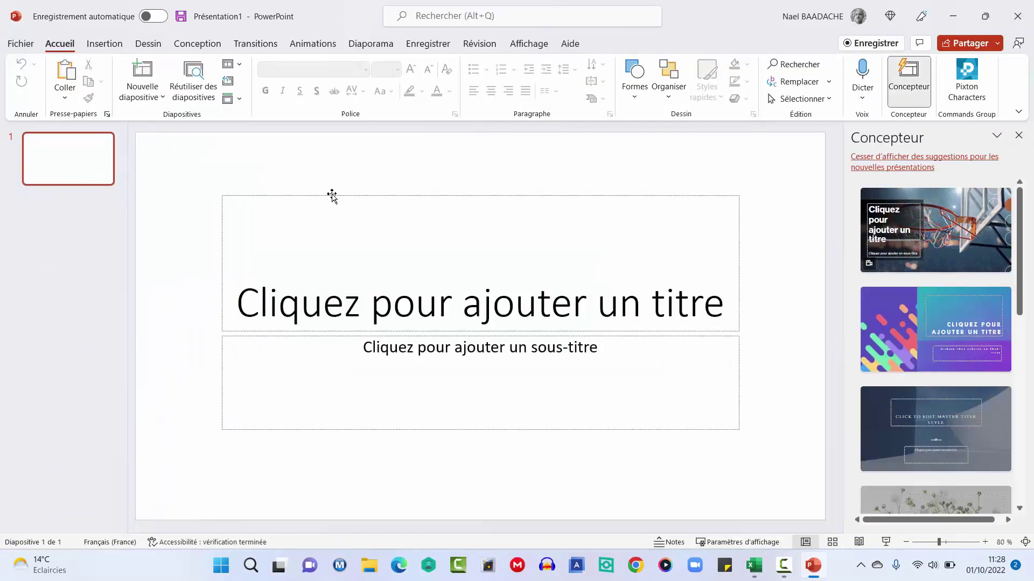
left_click_drag(202, 165, 780, 488)
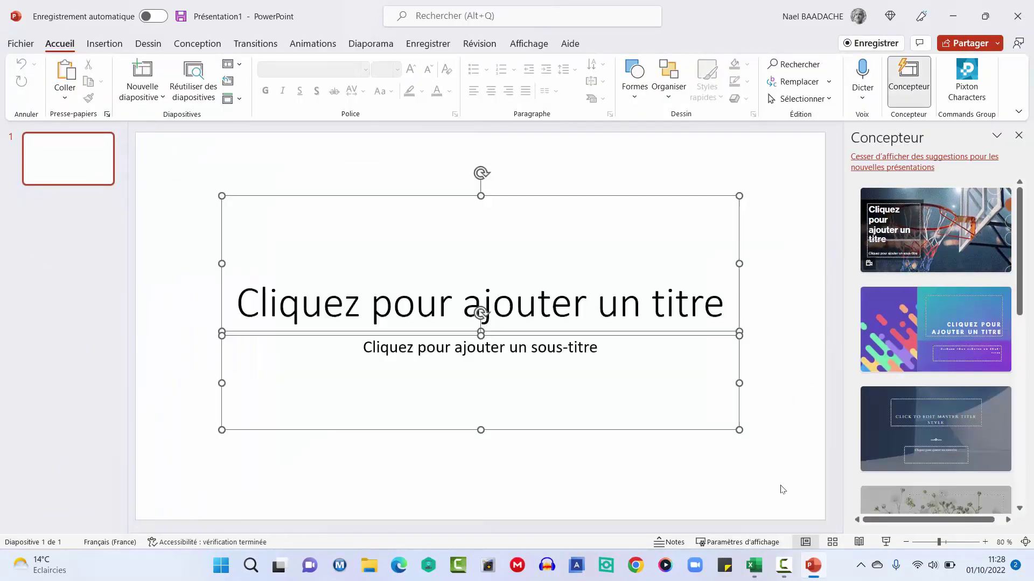
key("Delete")
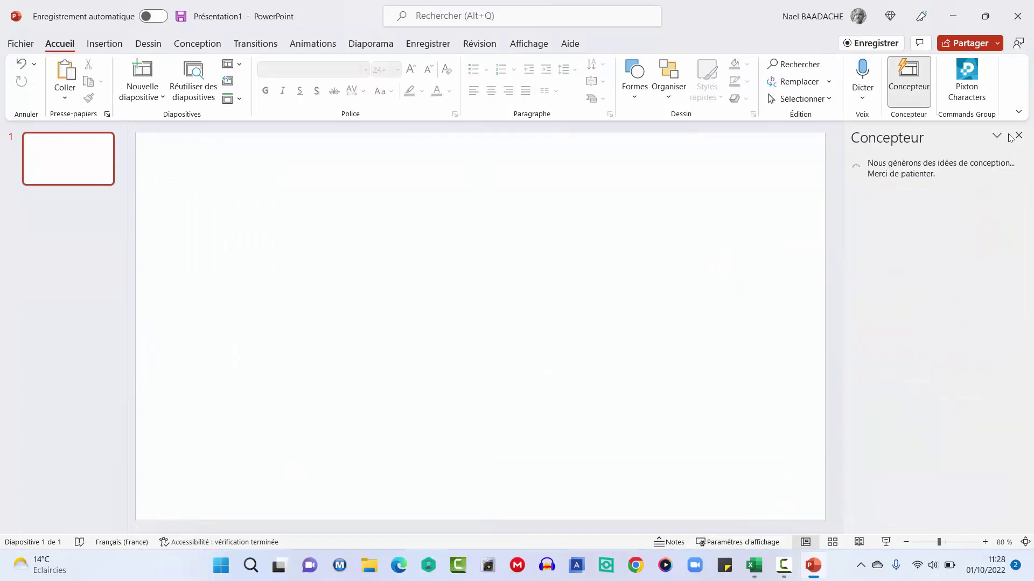
left_click(1018, 136)
Copy the C.A. Par Commercial chart from Excel and paste it into the PowerPoint slide as a linked Microsoft Excel chart object.
left_click(753, 566)
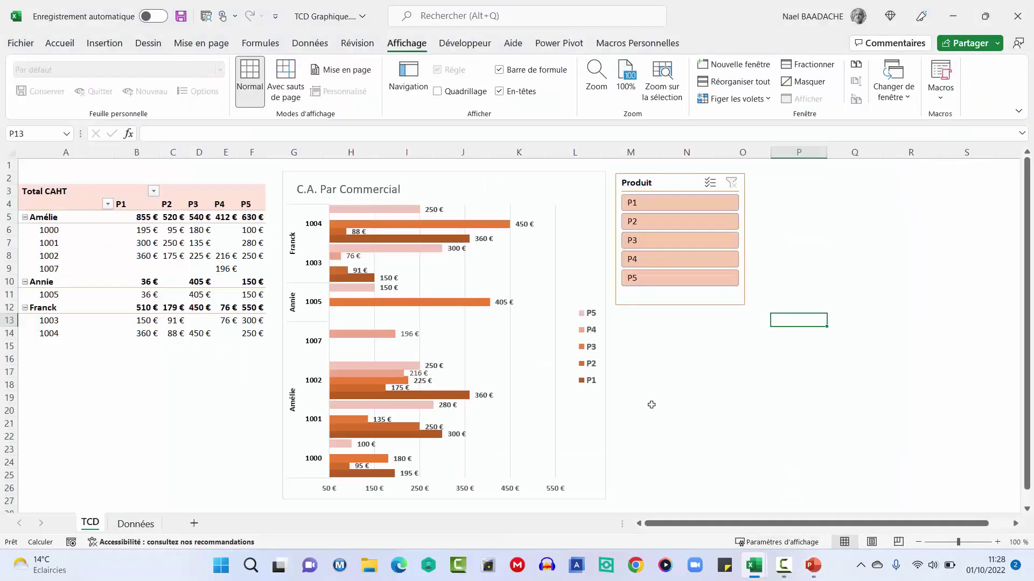
left_click(470, 174)
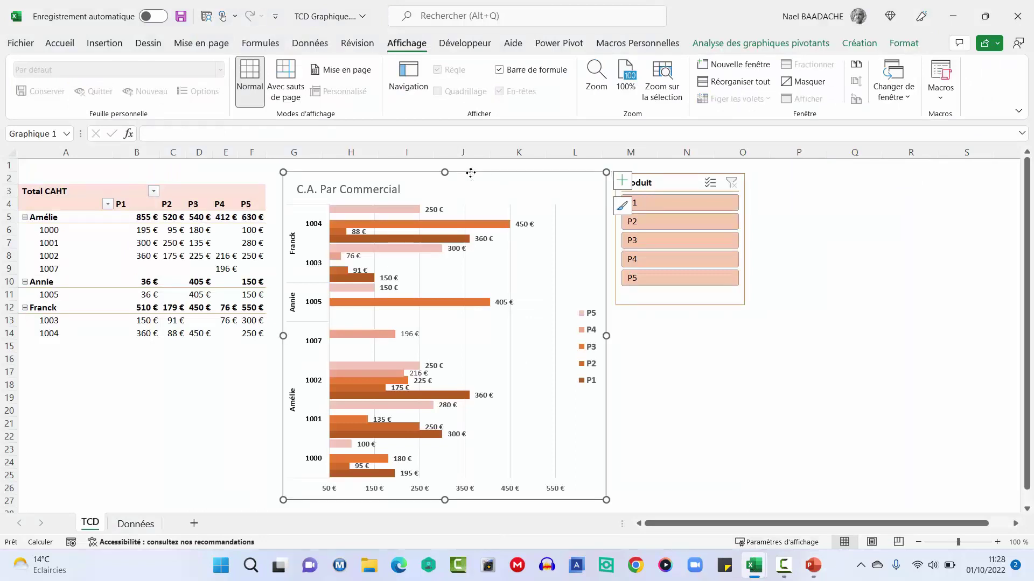
key("ctrl+c")
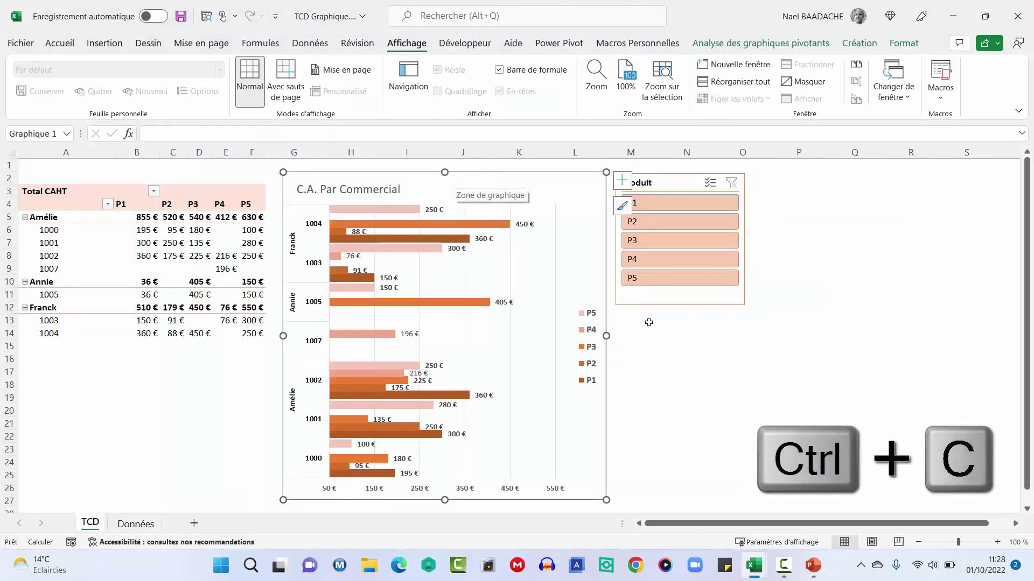
left_click(814, 571)
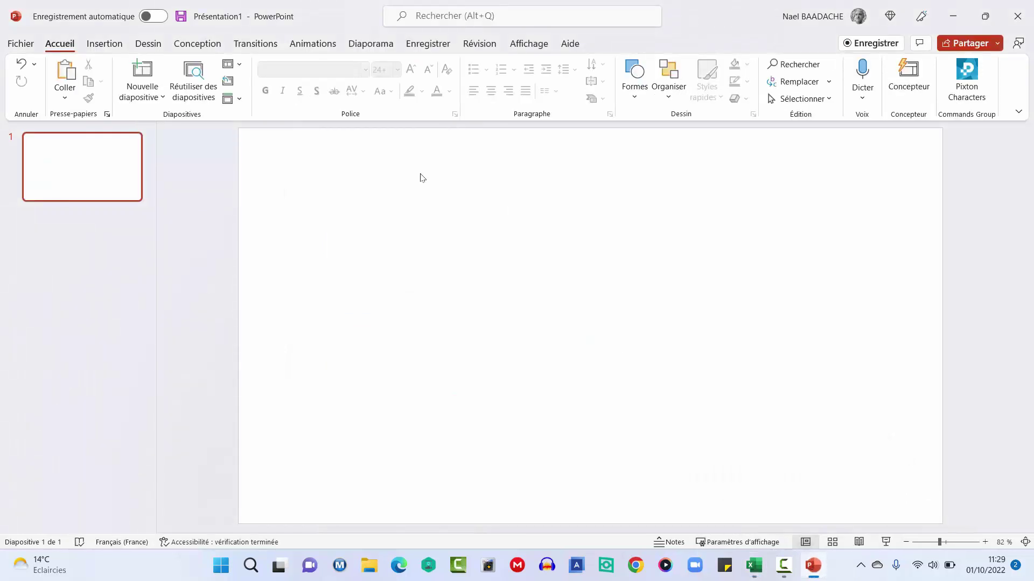
left_click(65, 99)
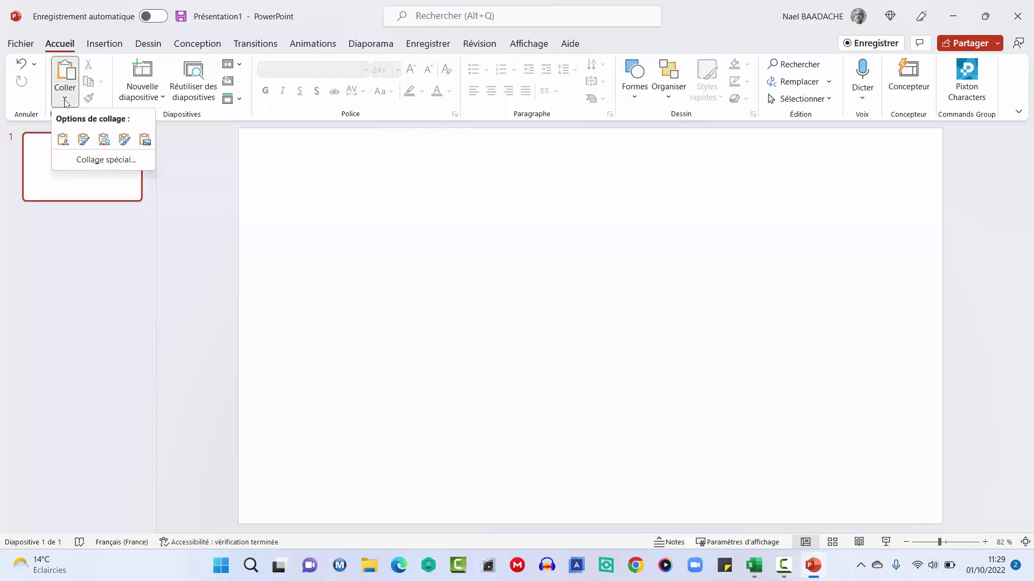
left_click(95, 161)
left_click(361, 248)
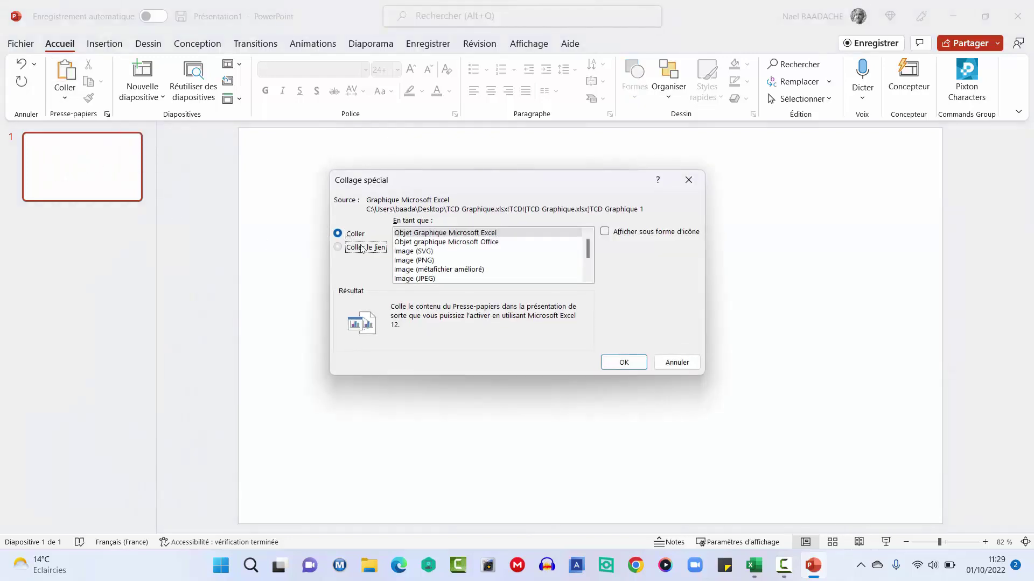
left_click(421, 235)
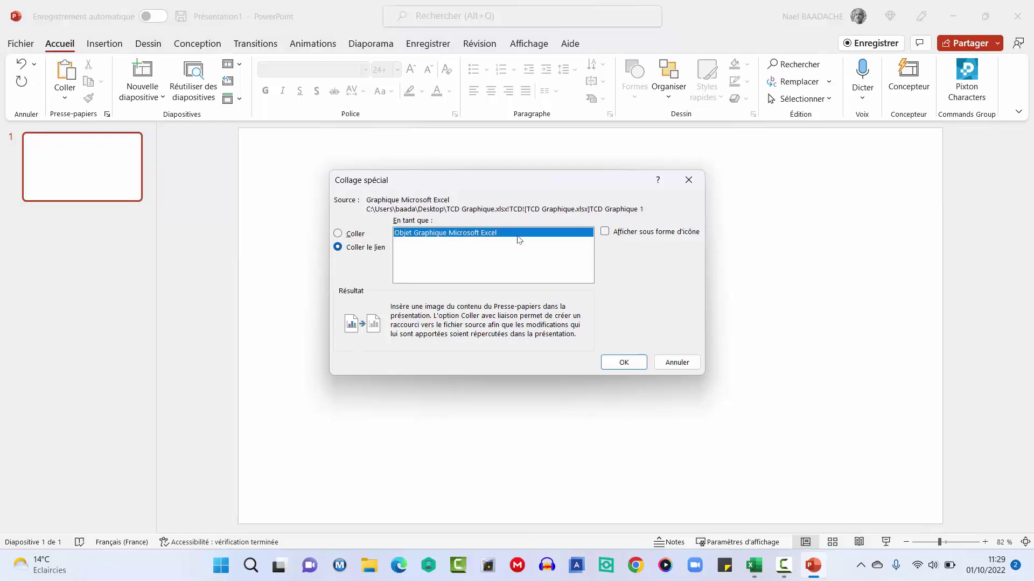
left_click(620, 363)
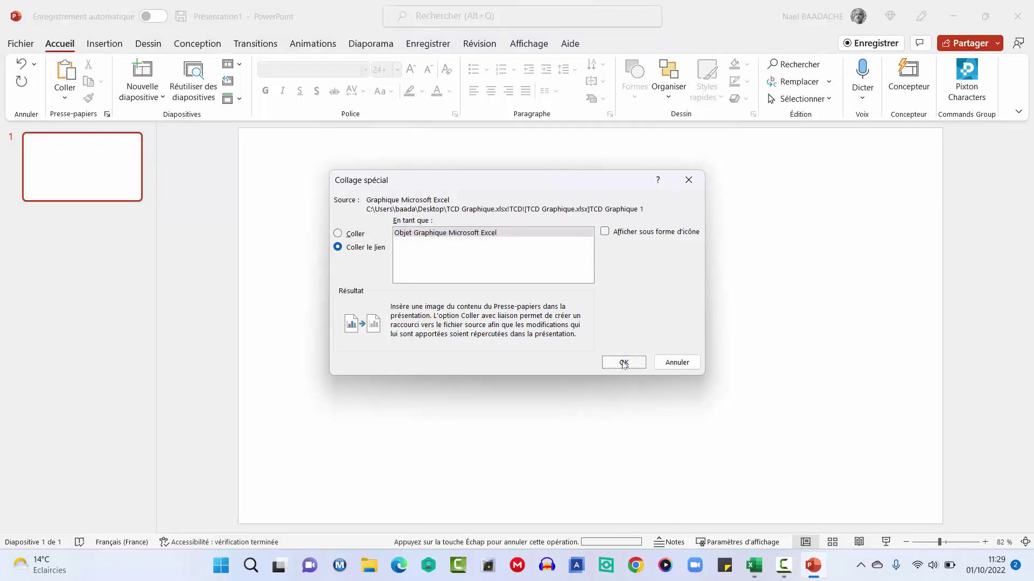
Enlarge the linked chart to span most of the slide's height and deselect it.
left_click_drag(723, 192, 759, 178)
mouse_move(642, 257)
left_mouse_down()
mouse_move(632, 267)
mouse_move(628, 252)
left_mouse_up()
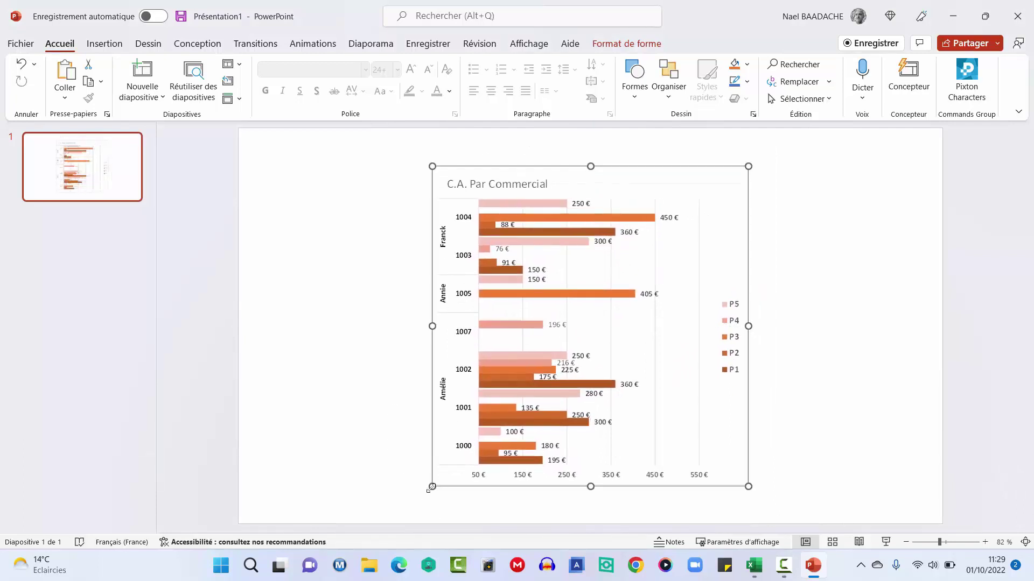
left_click_drag(424, 492, 415, 504)
left_click(303, 304)
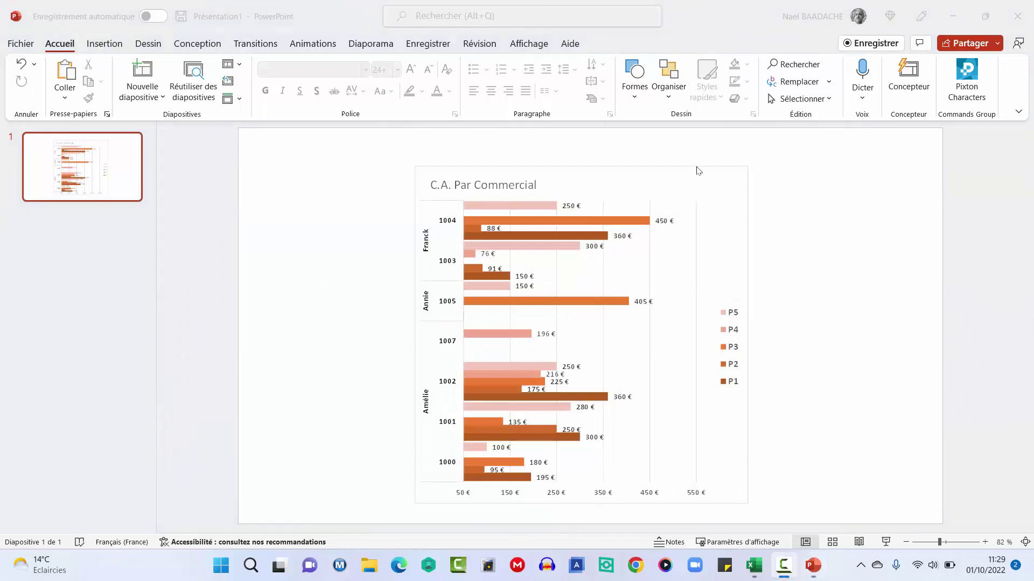
Switch to Excel and set the quantity in cell F2 of the Données sheet to 200.
left_click(754, 565)
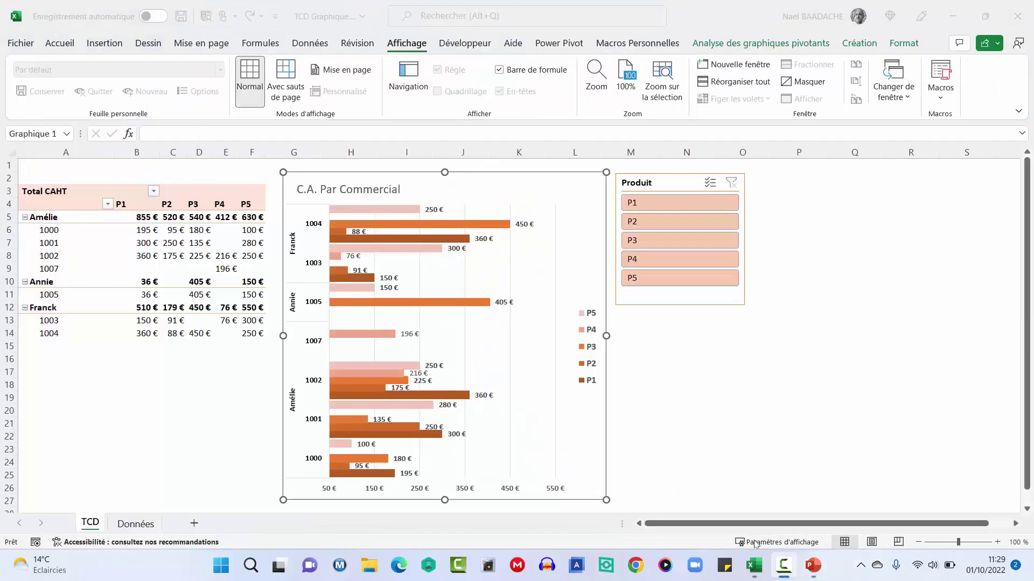
left_click(812, 565)
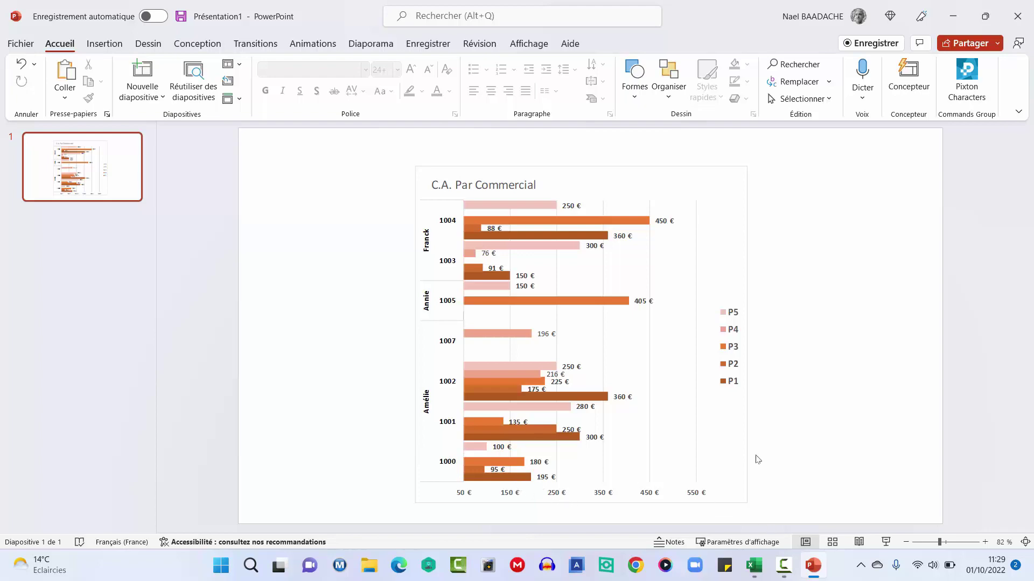
left_click(752, 565)
left_click(135, 524)
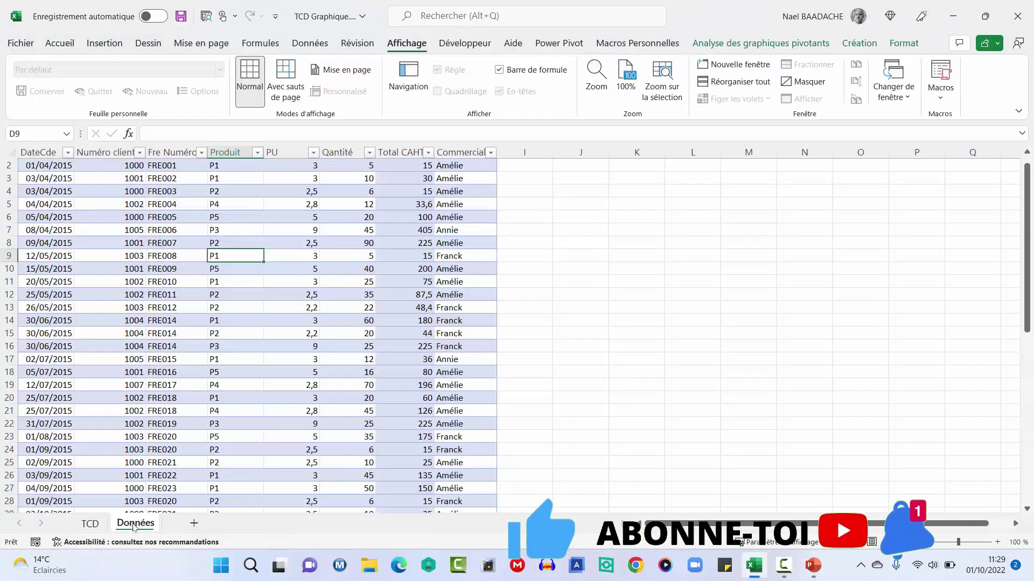
left_click(360, 166)
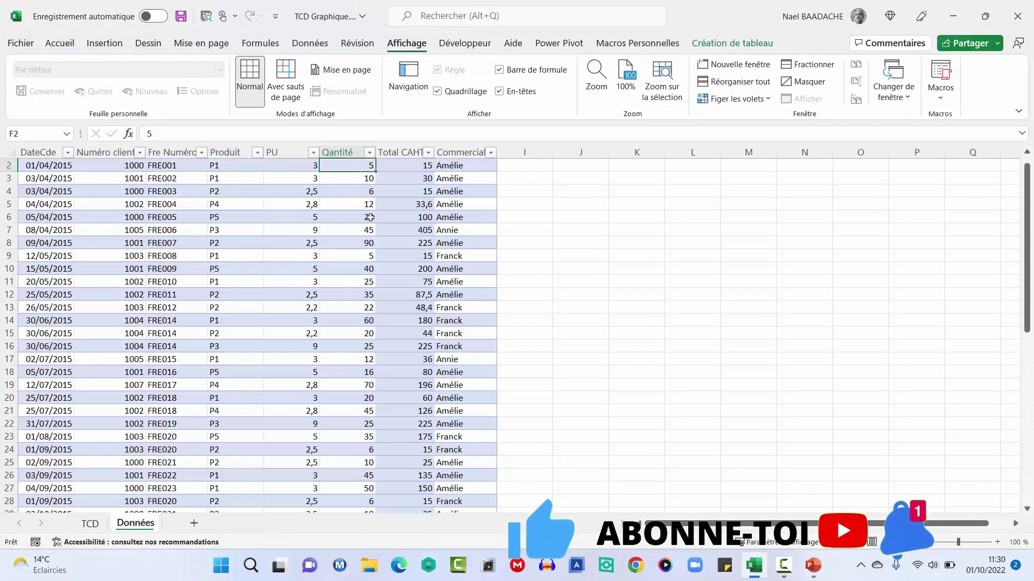
left_click(131, 165)
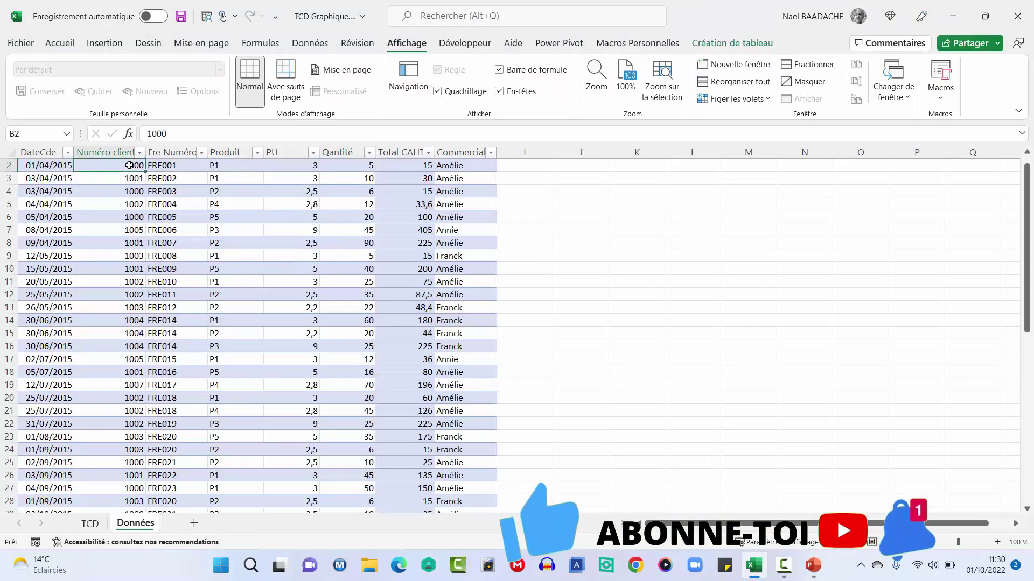
left_click(337, 164)
type("200")
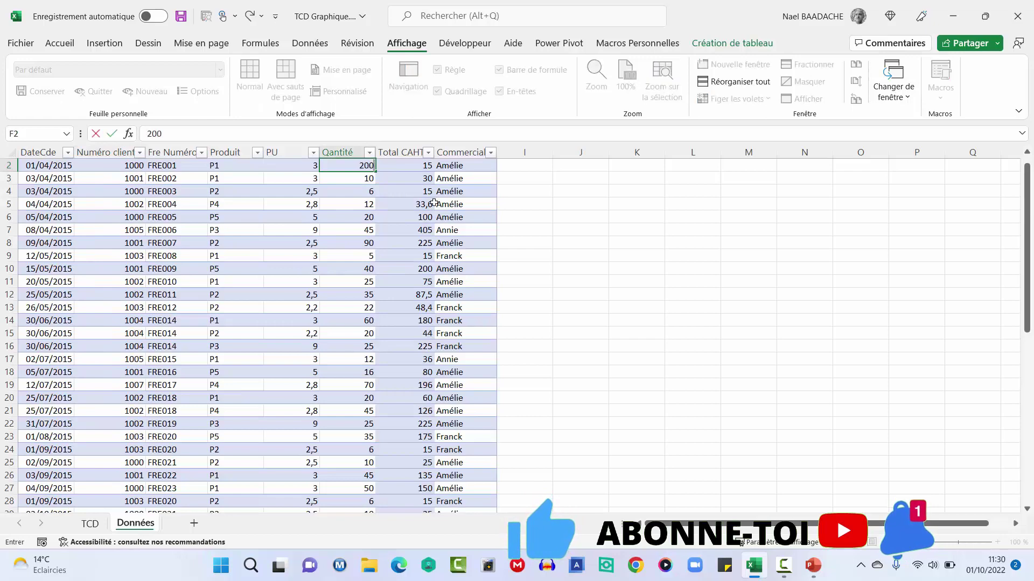
key("Return")
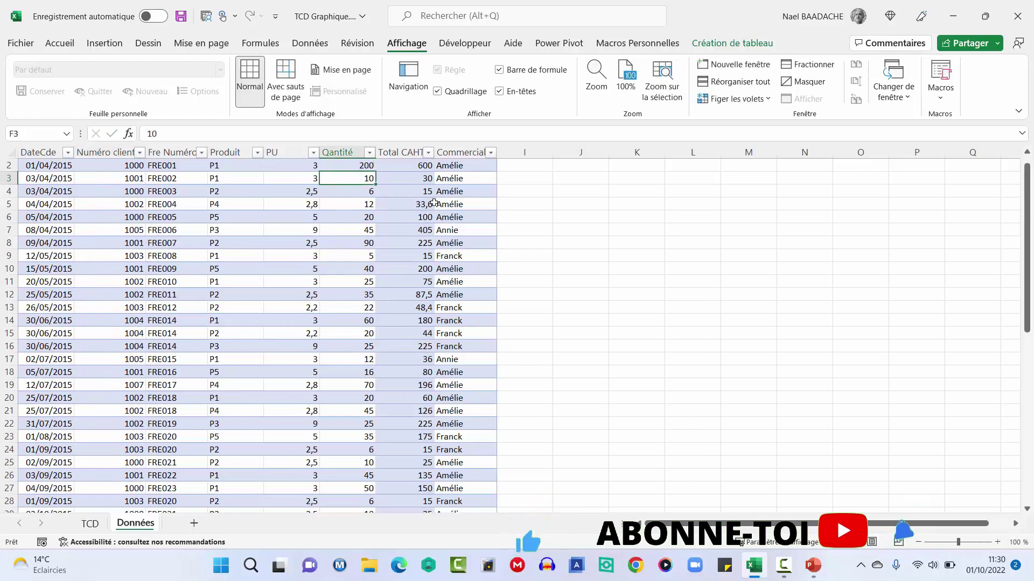
Refresh the pivot table on the TCD sheet with the changed source data.
left_click(89, 524)
left_click(169, 251)
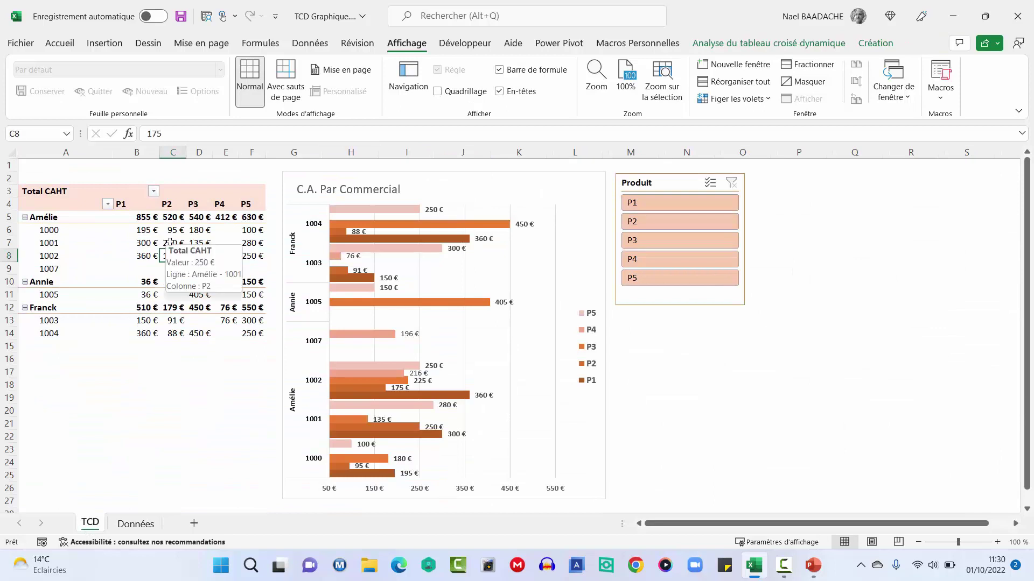
right_click(169, 242)
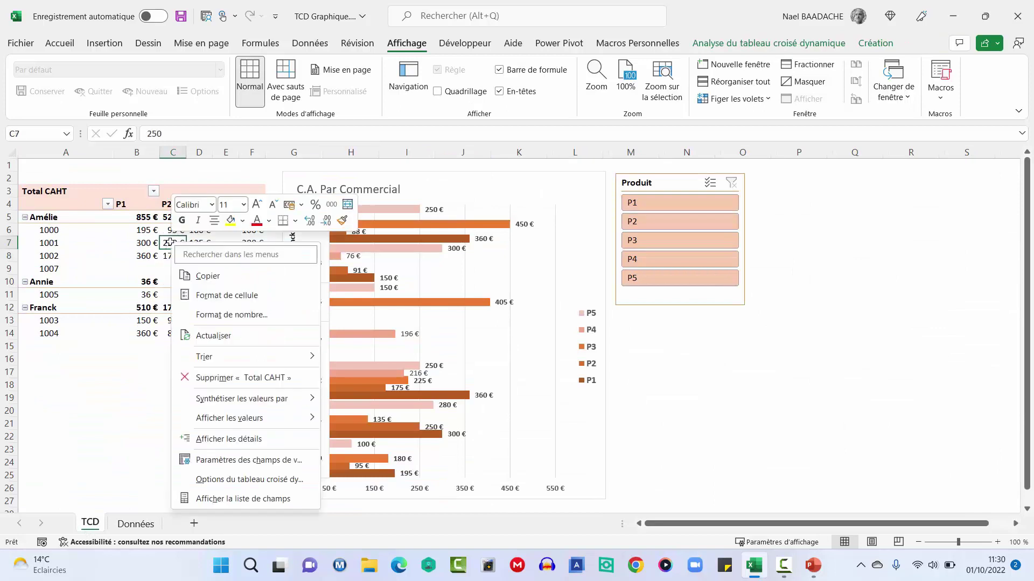
left_click(210, 336)
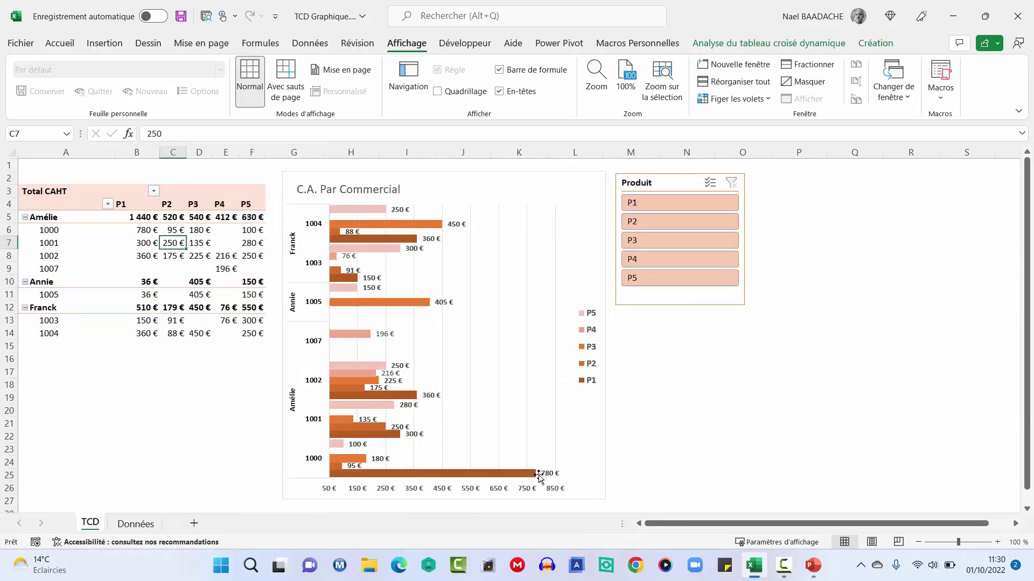
Switch to PowerPoint to check the linked chart against the refreshed data, and return to the TCD sheet in Excel.
left_click(814, 569)
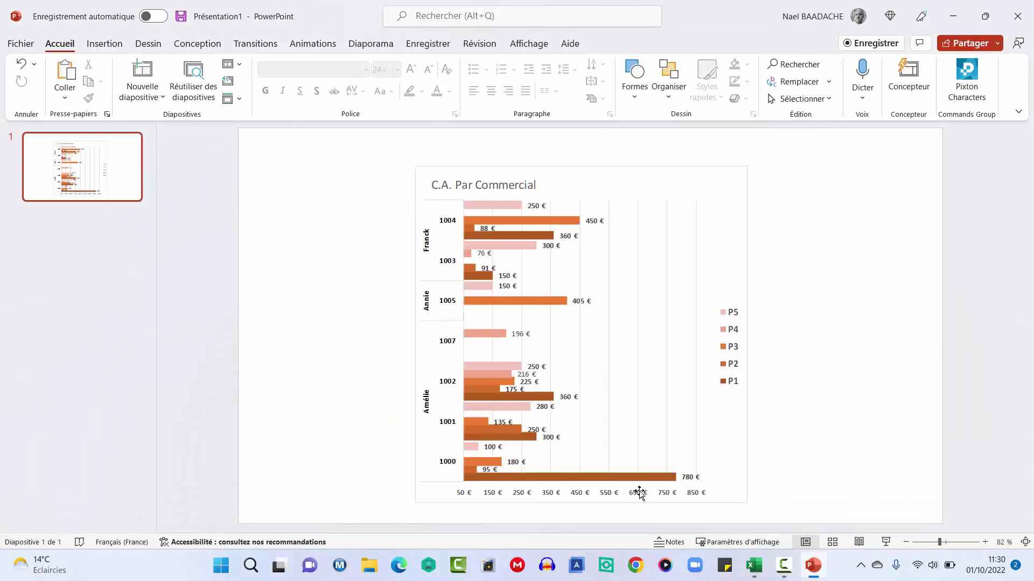
left_click(752, 569)
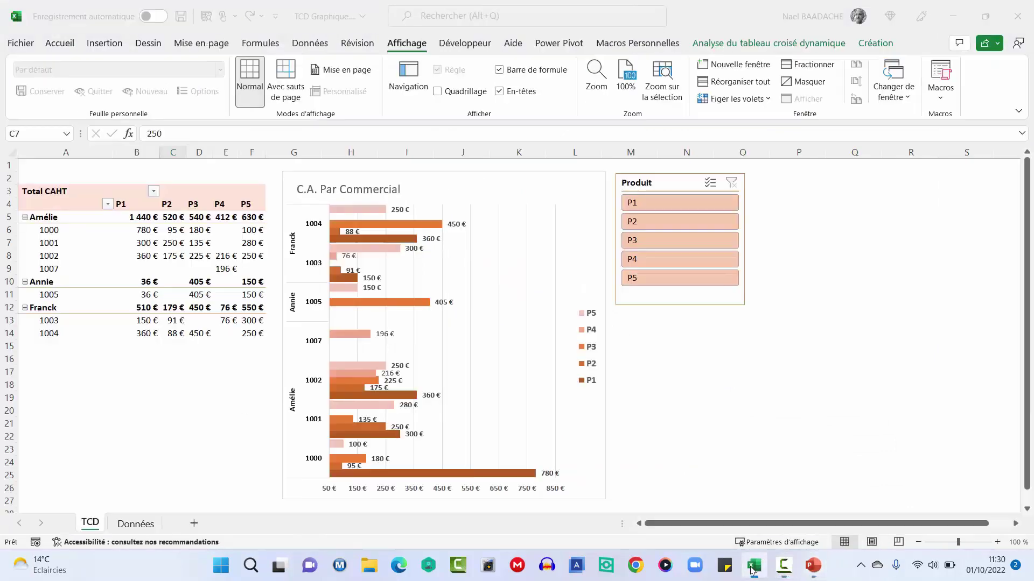
left_click(710, 407)
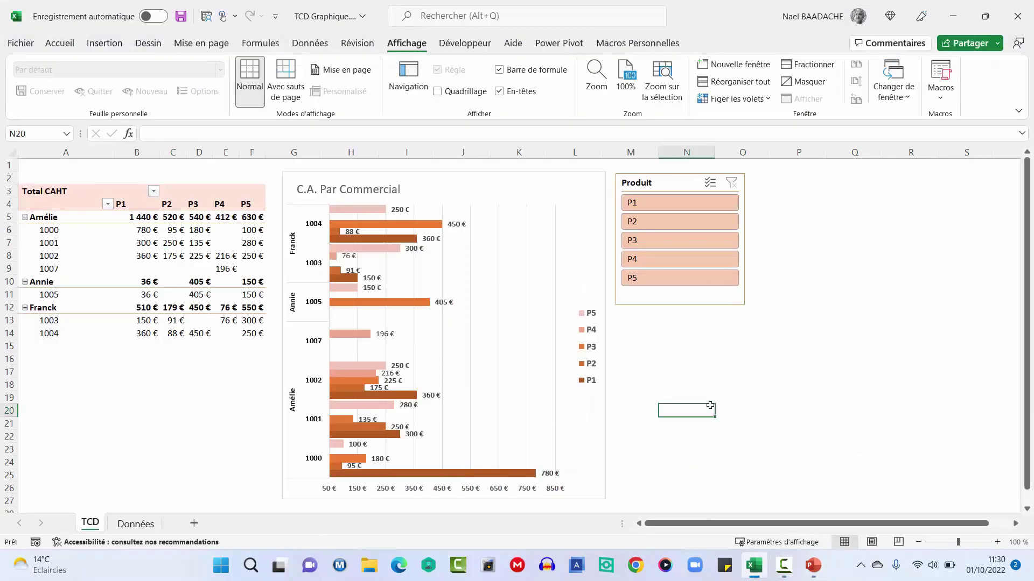